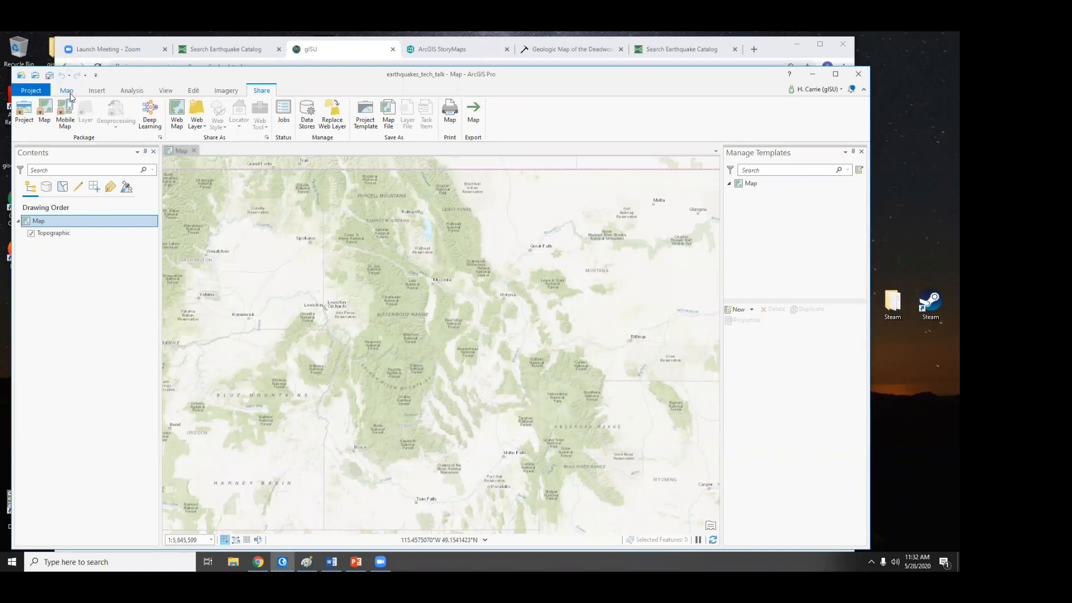
Convert the query_2020.csv table from the earthquakes_2020 folder into map points with XY Table To Point.
click(91, 92)
click(77, 94)
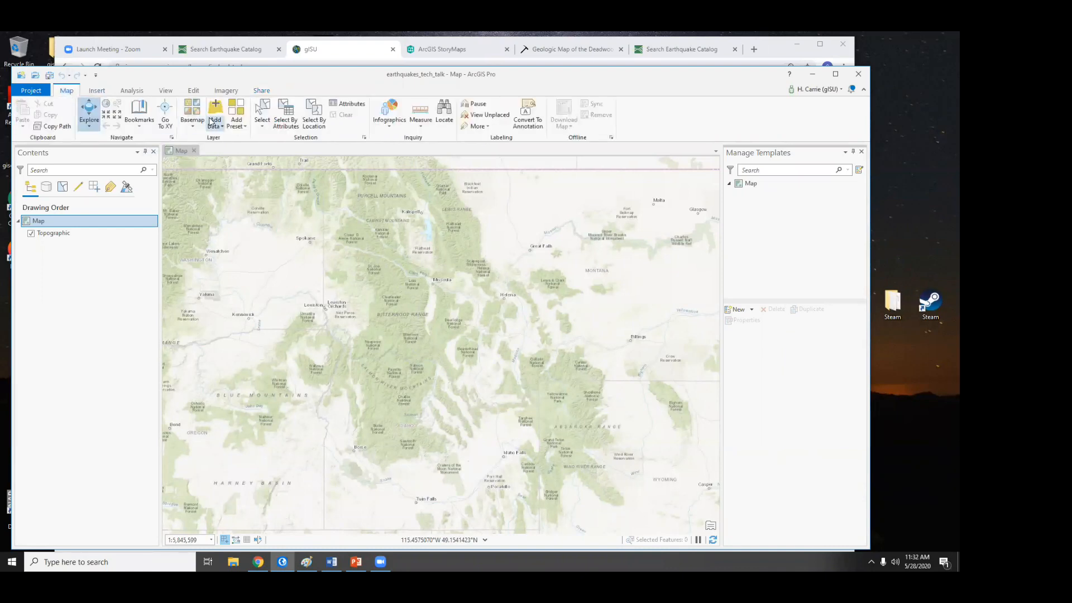
click(215, 131)
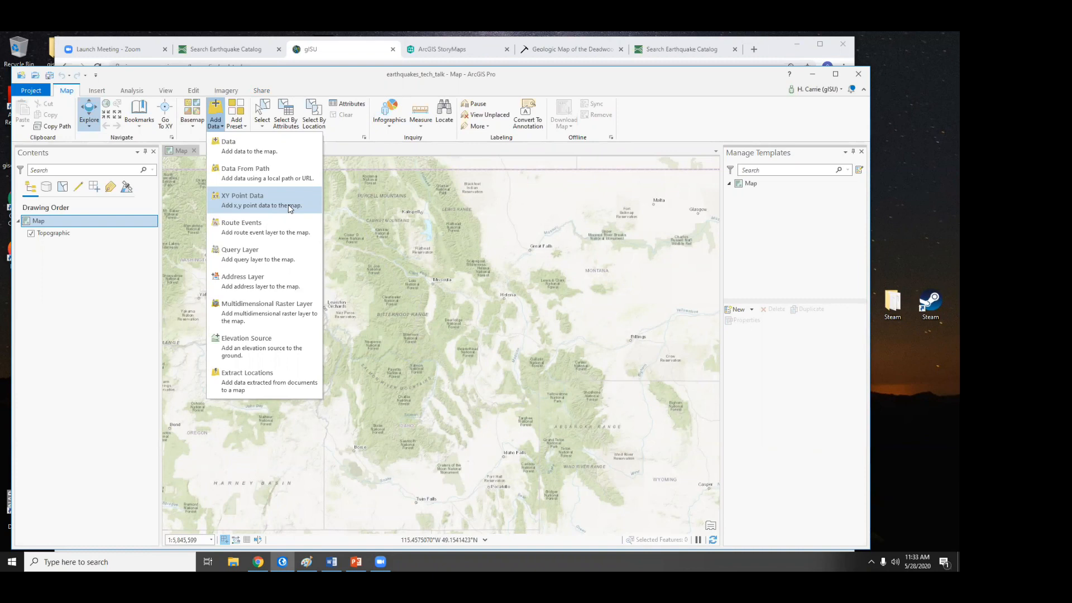
click(239, 201)
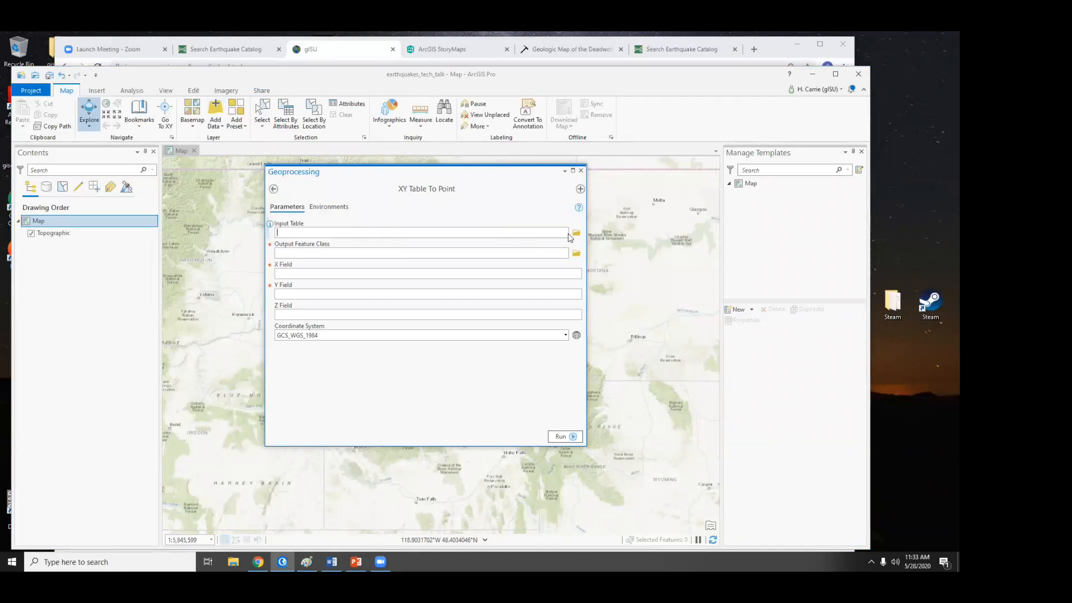
click(576, 233)
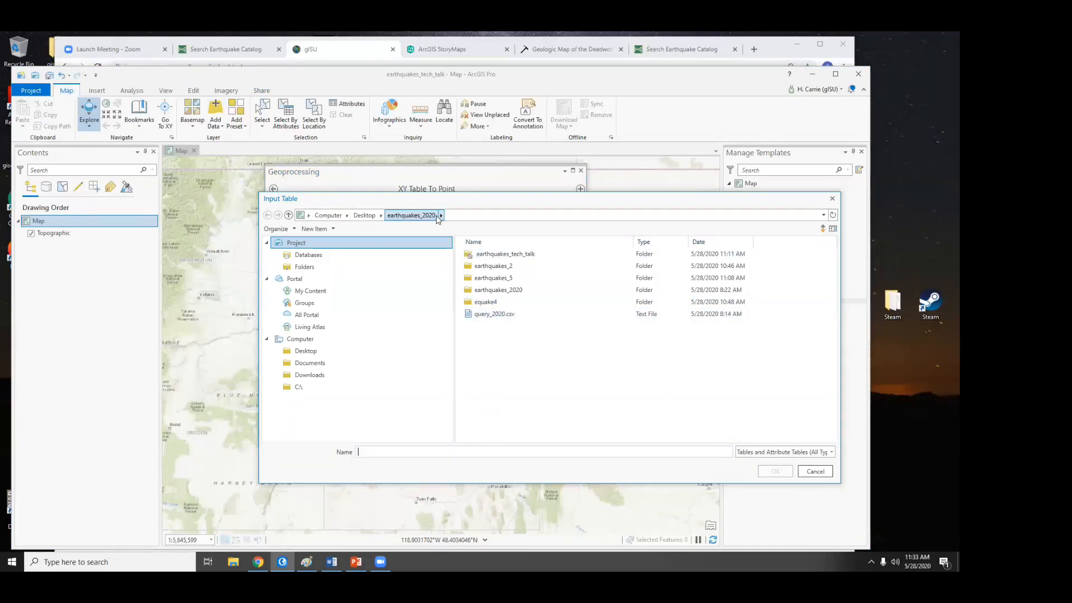
click(485, 315)
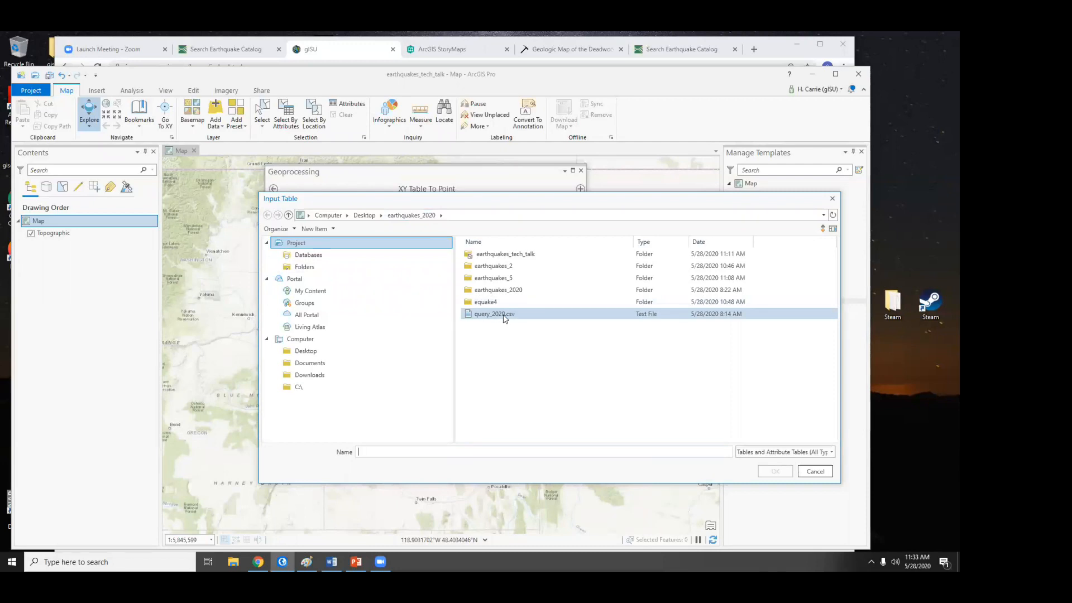
click(503, 316)
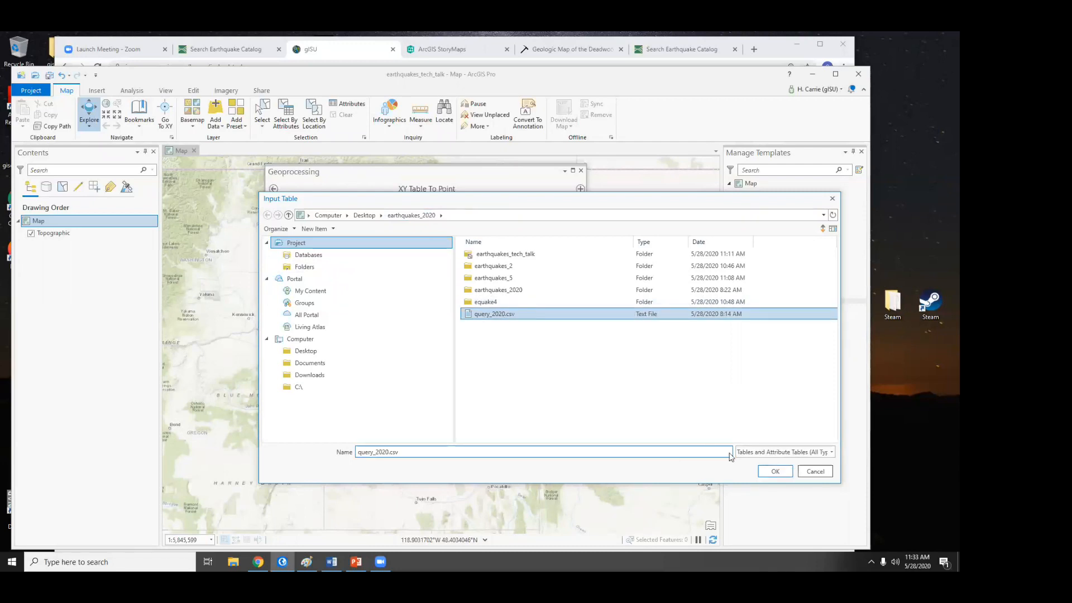
click(777, 472)
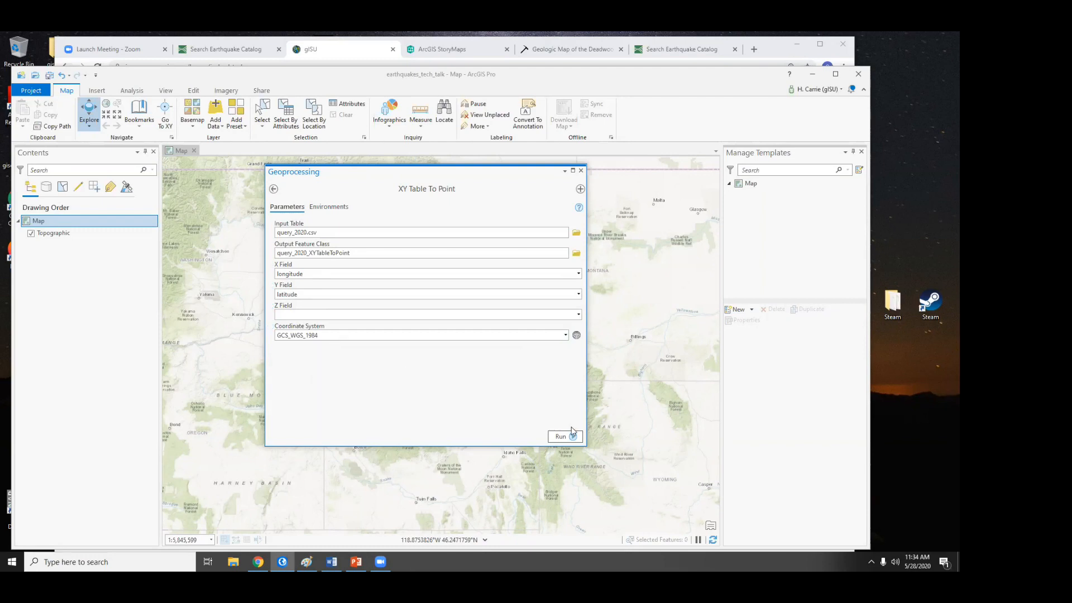
click(565, 437)
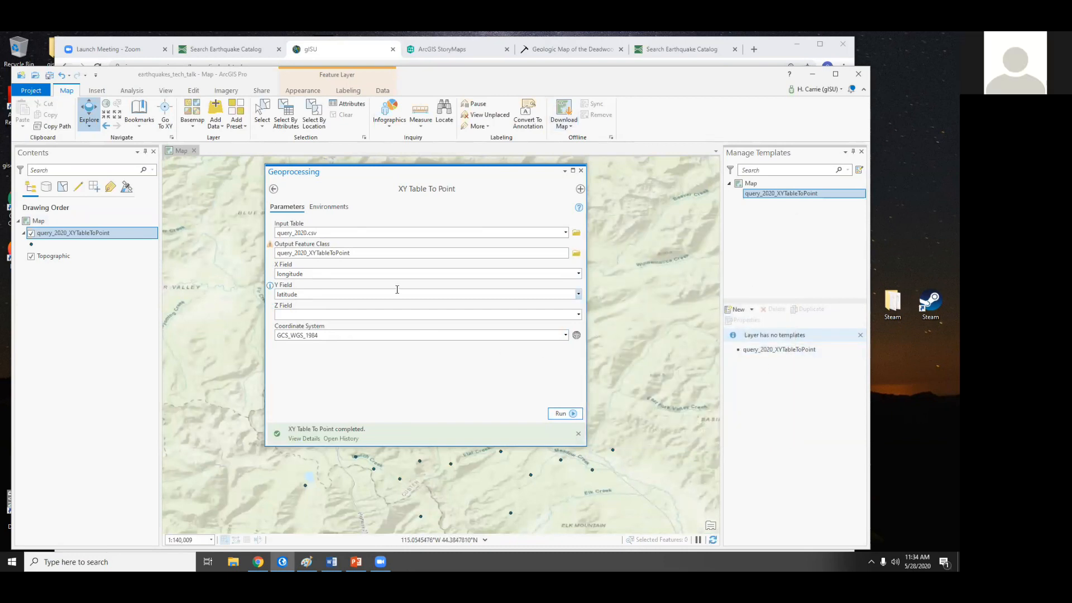
click(581, 171)
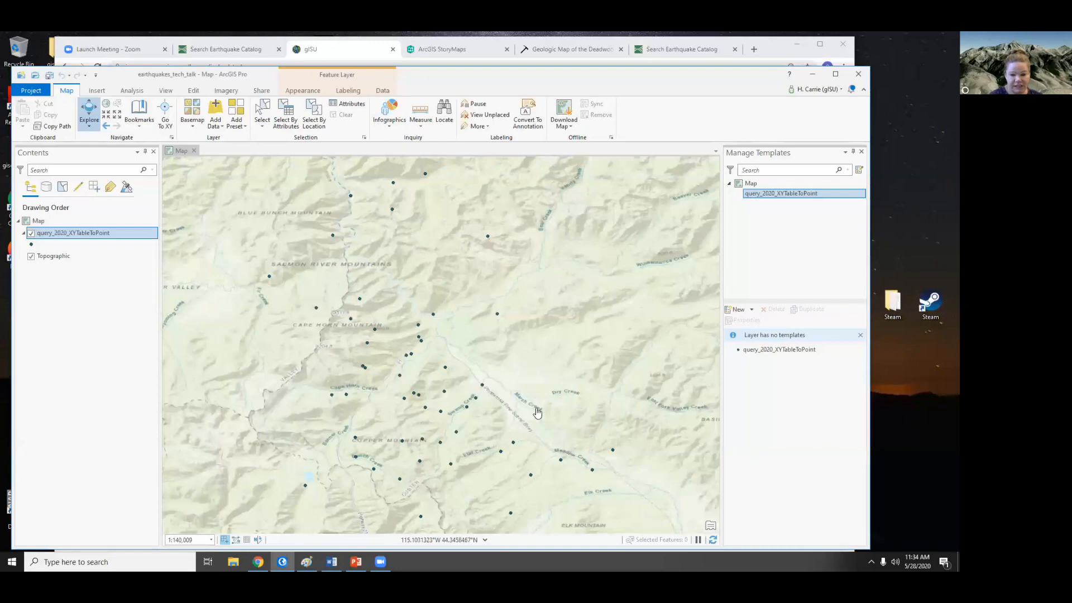
Examine the location and clustering of the earthquake points relative to the surrounding region on the map.
scroll(537, 412, down, 2)
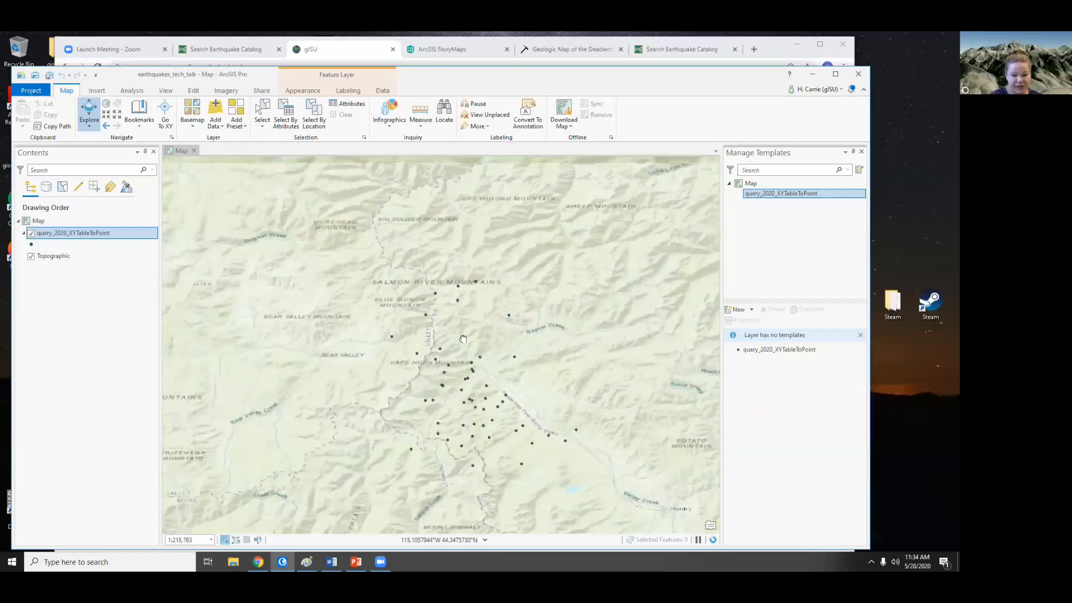
scroll(463, 339, down, 4)
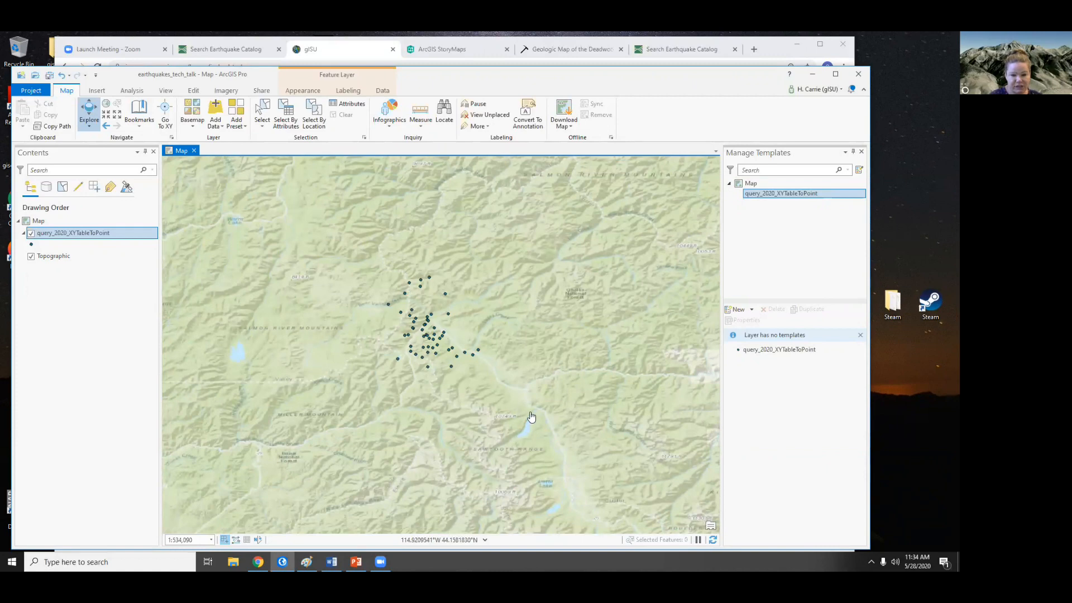
scroll(523, 440, down, 4)
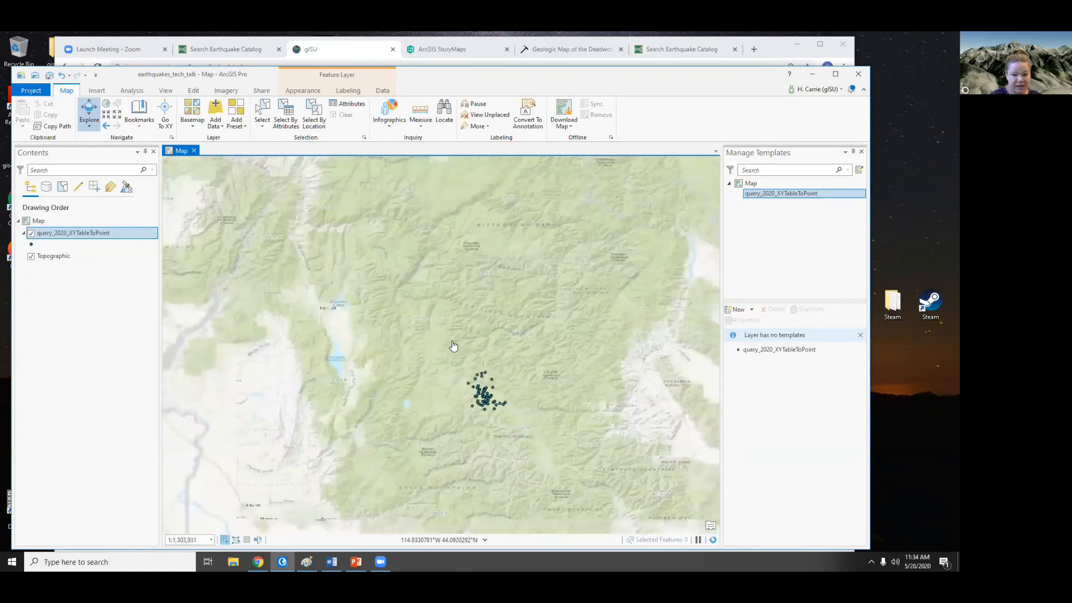
drag(523, 440, 454, 343)
drag(380, 327, 401, 312)
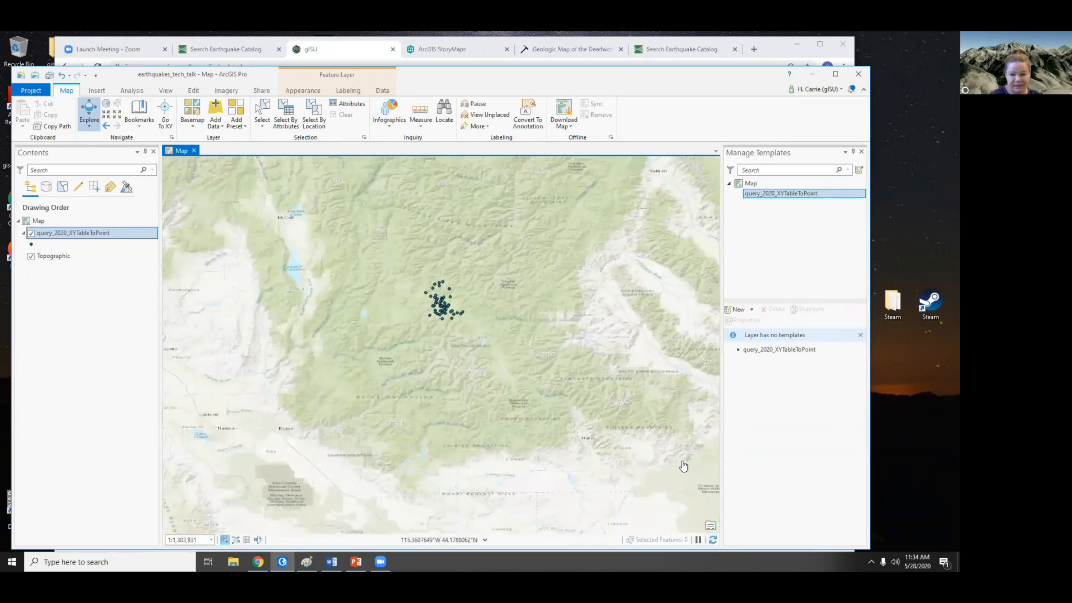
drag(430, 360, 443, 414)
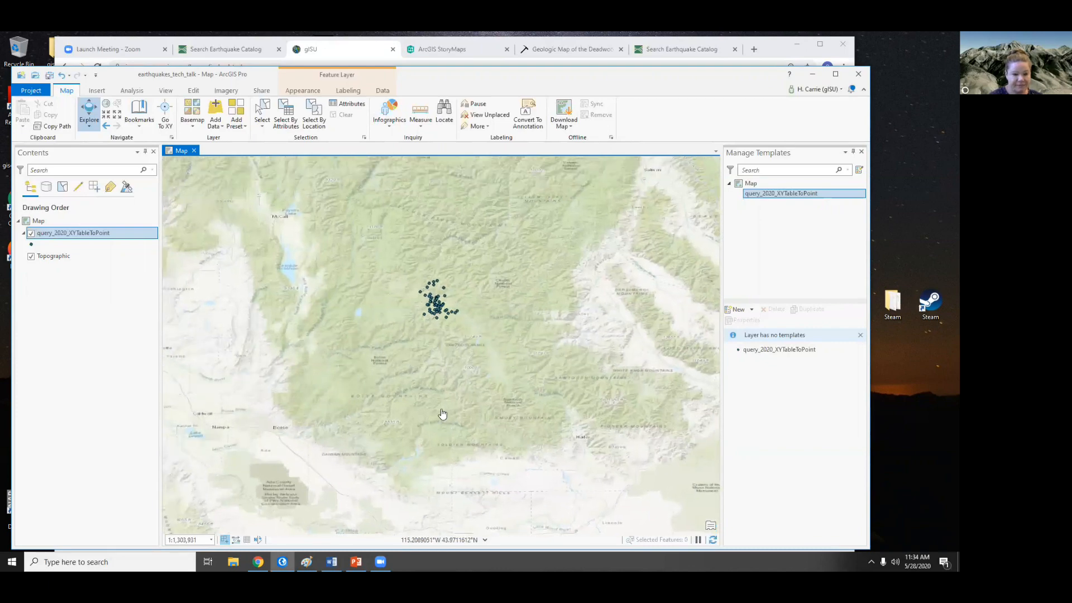
scroll(452, 363, up, 6)
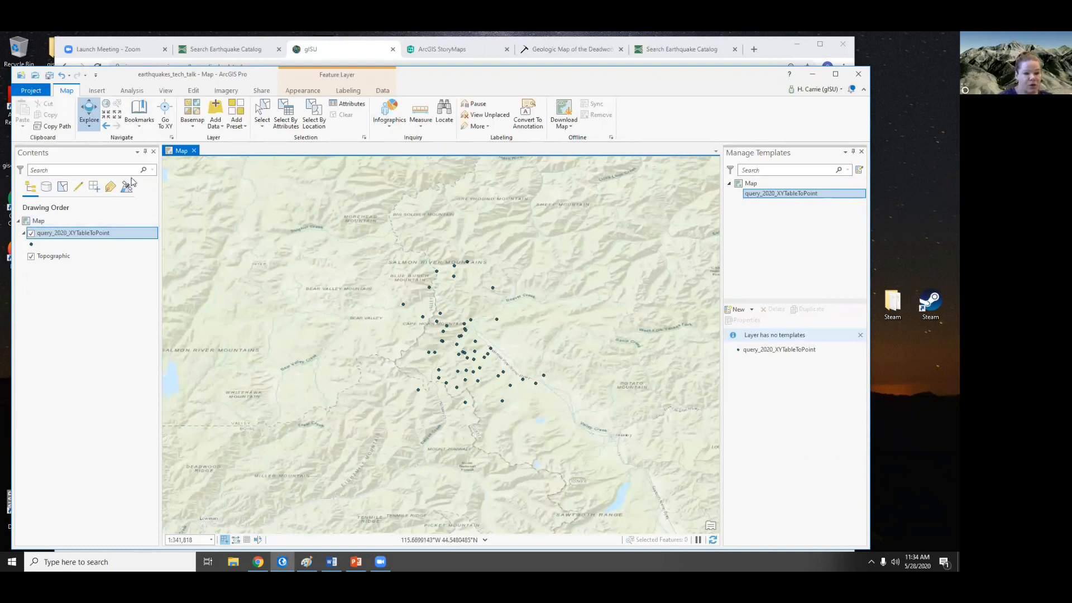
Find the Project geoprocessing tool and set query_2020_XYTableToPoint as its input dataset.
click(134, 91)
click(145, 112)
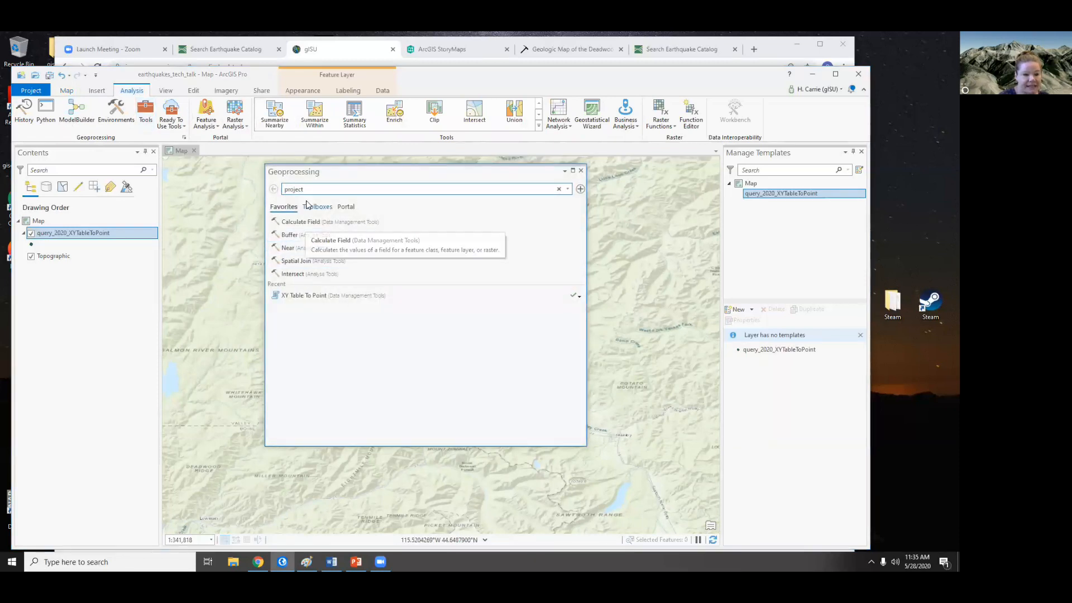
click(314, 190)
key(Return)
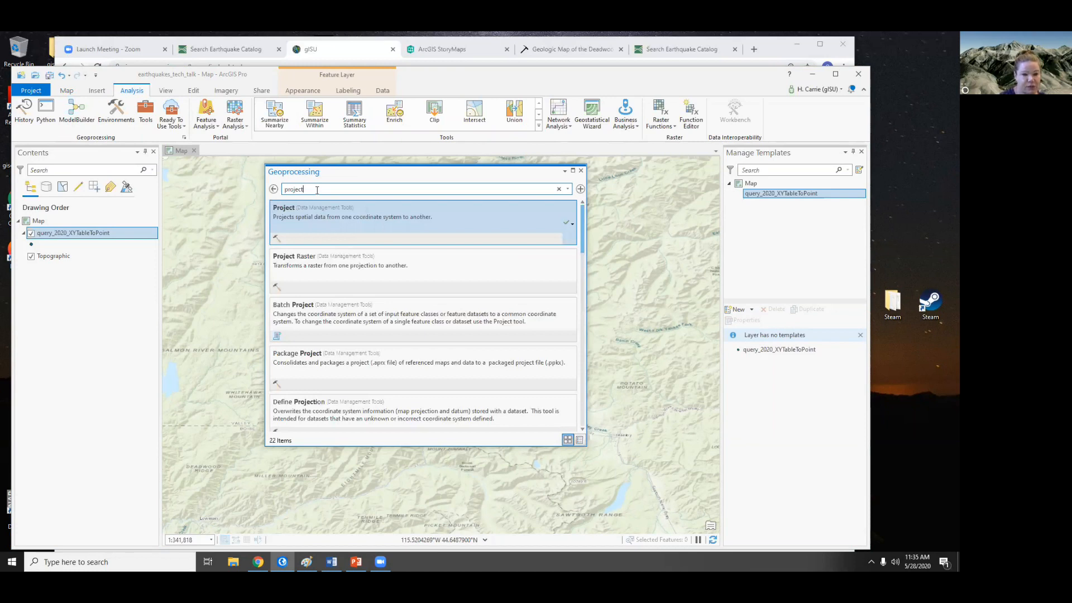
click(287, 211)
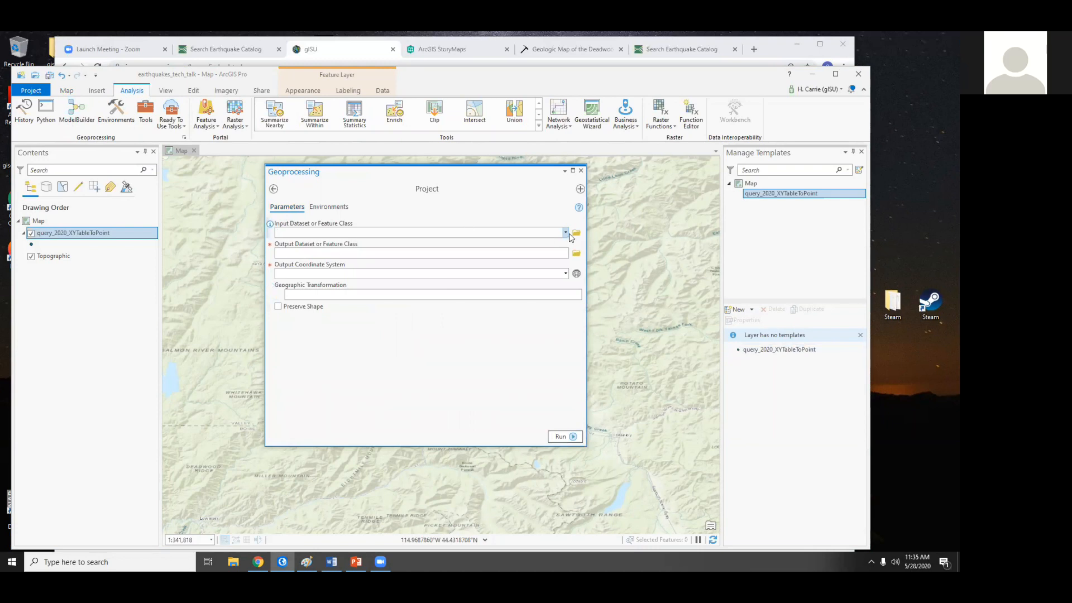
click(565, 233)
click(411, 244)
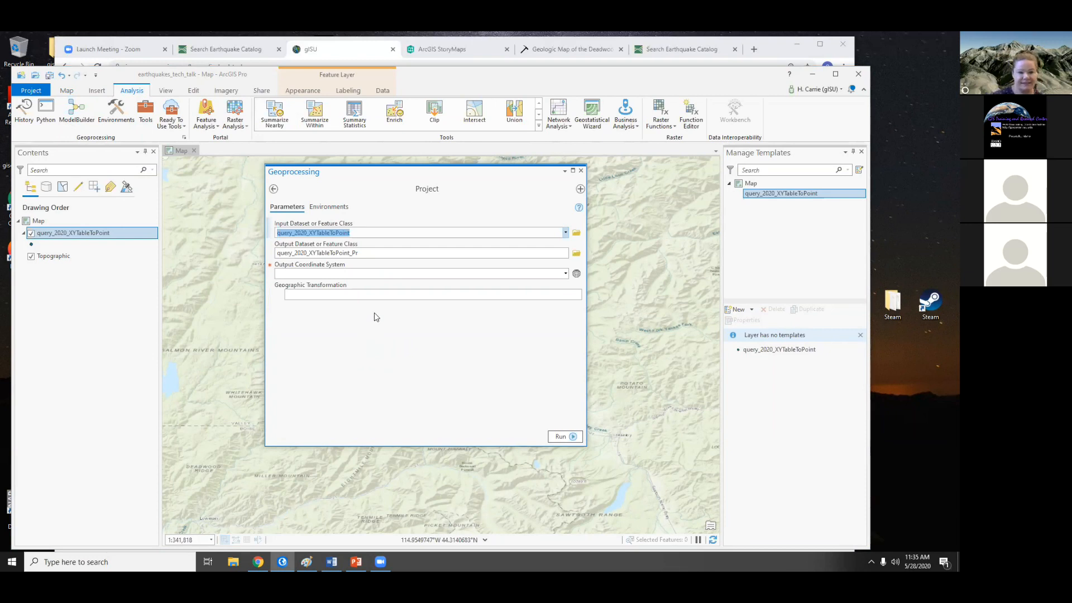
Name the projection's output feature class earthquakes_idaho within the earthquakes_tech_talk geodatabase.
click(385, 253)
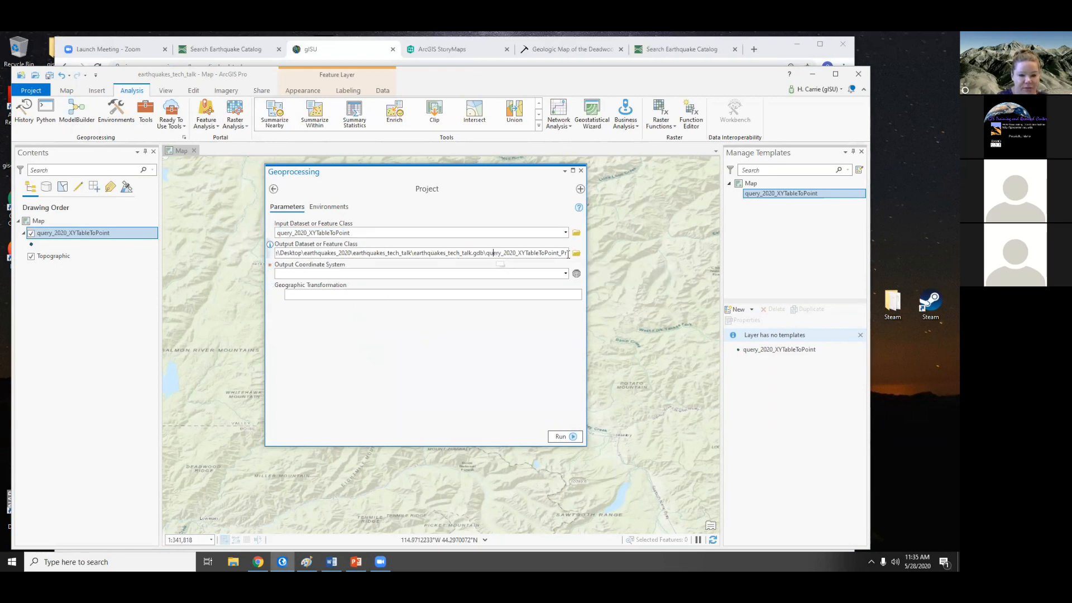
drag(499, 253, 622, 253)
key(BackSpace)
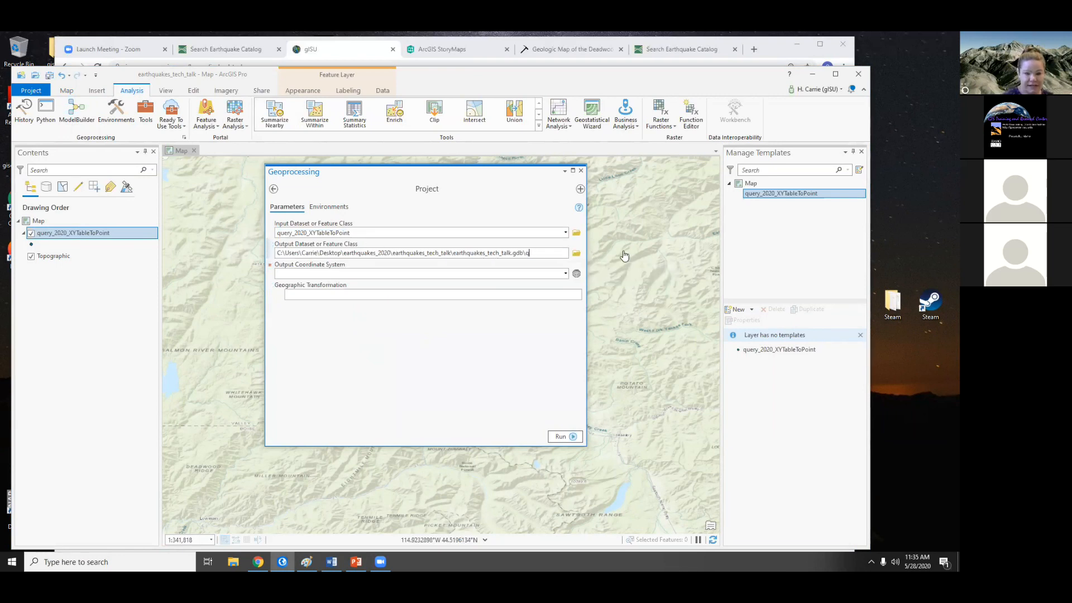
text(ea)
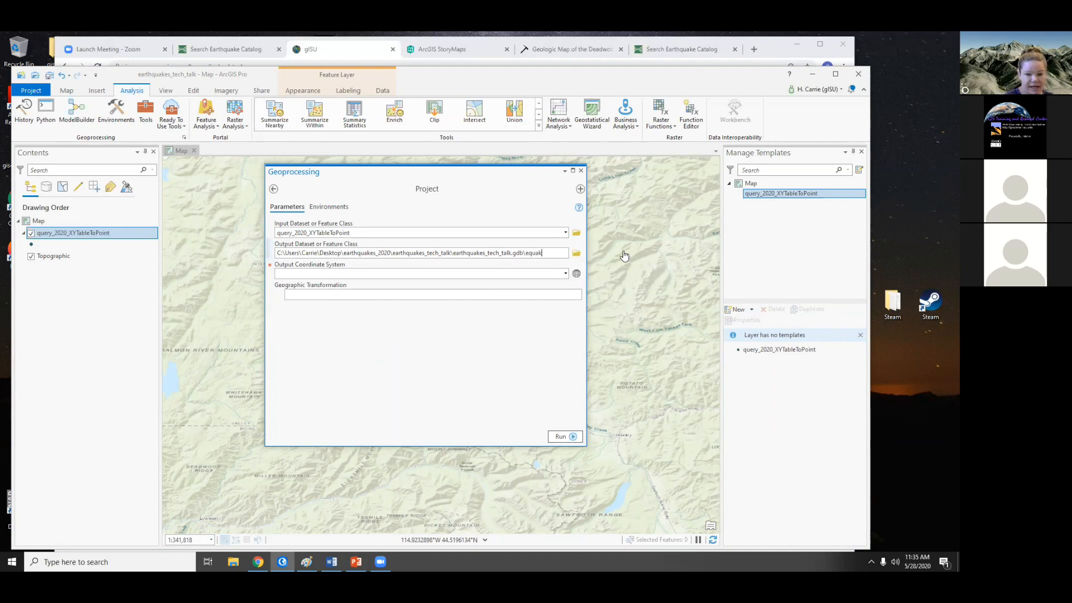
text(rth)
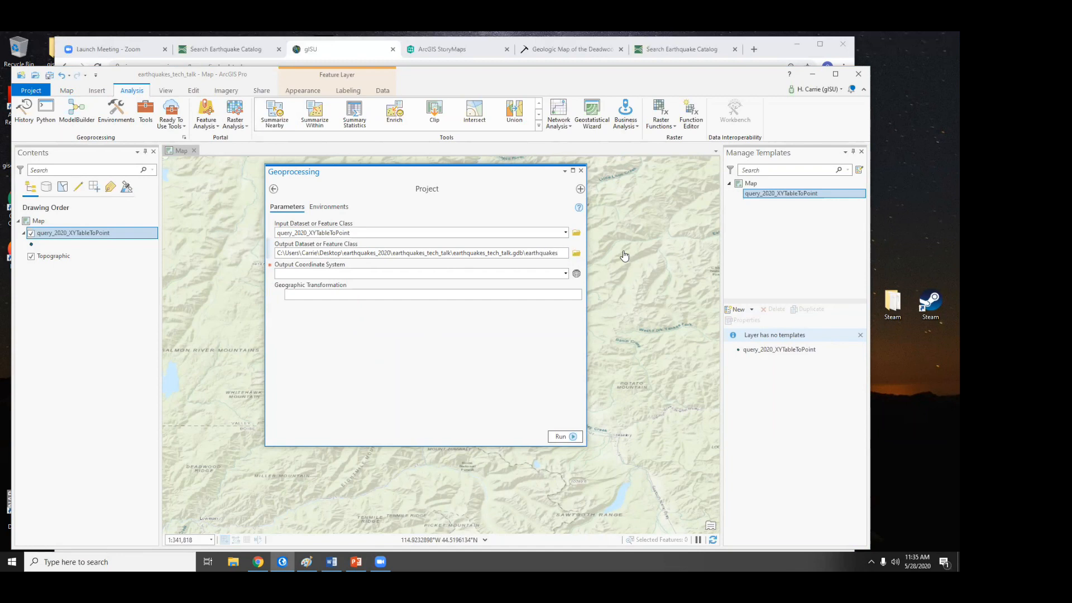
text(quakes_idaho)
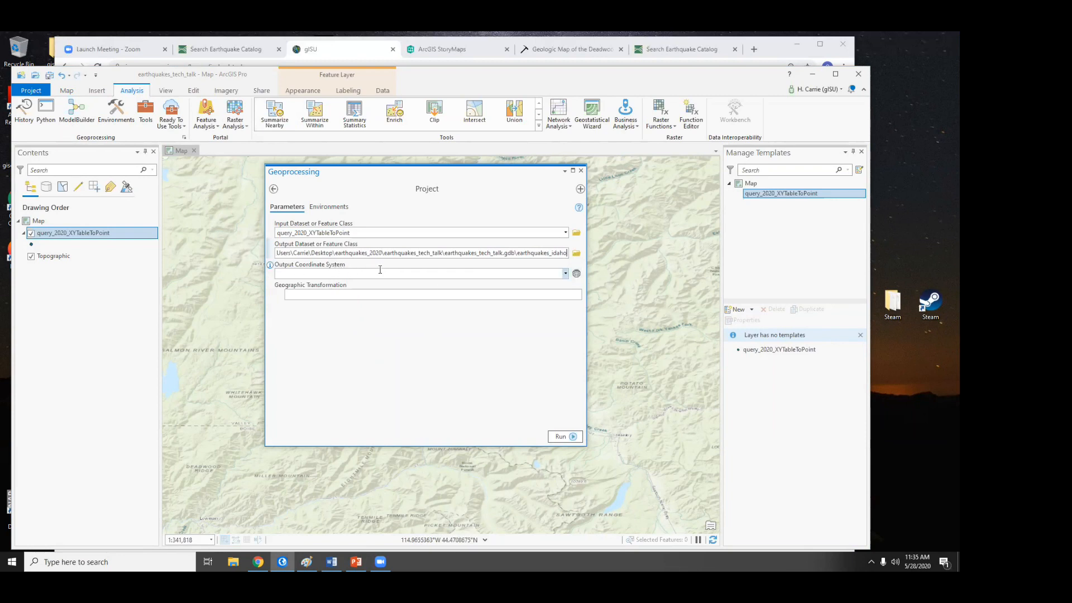
Set the output coordinate system to the projected world system WGS 1984 Web Mercator (auxiliary sphere) and run the projection.
click(577, 273)
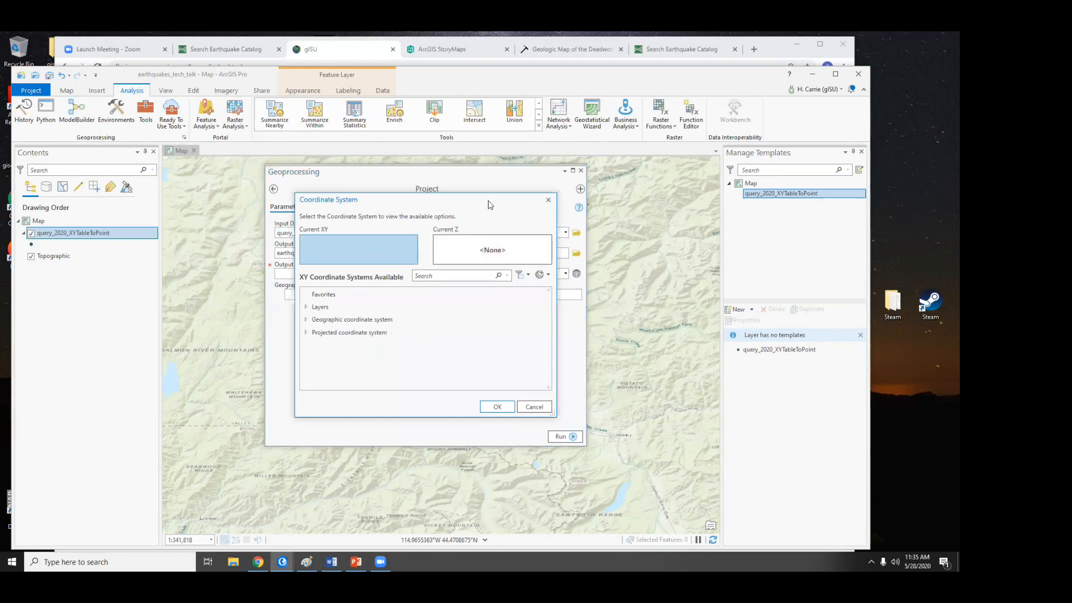
drag(491, 205, 457, 107)
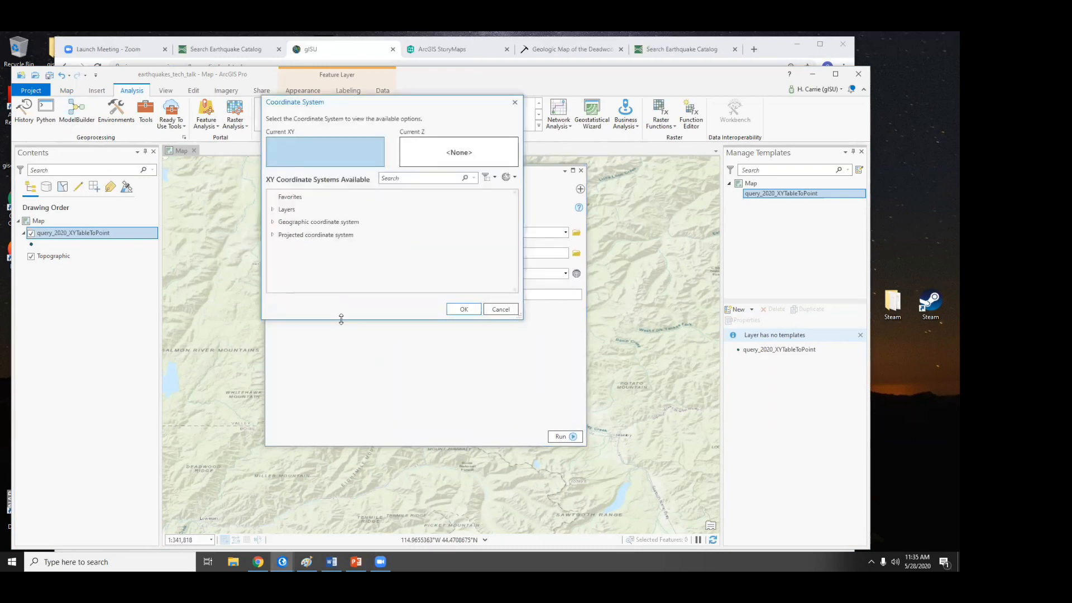
drag(341, 319, 341, 454)
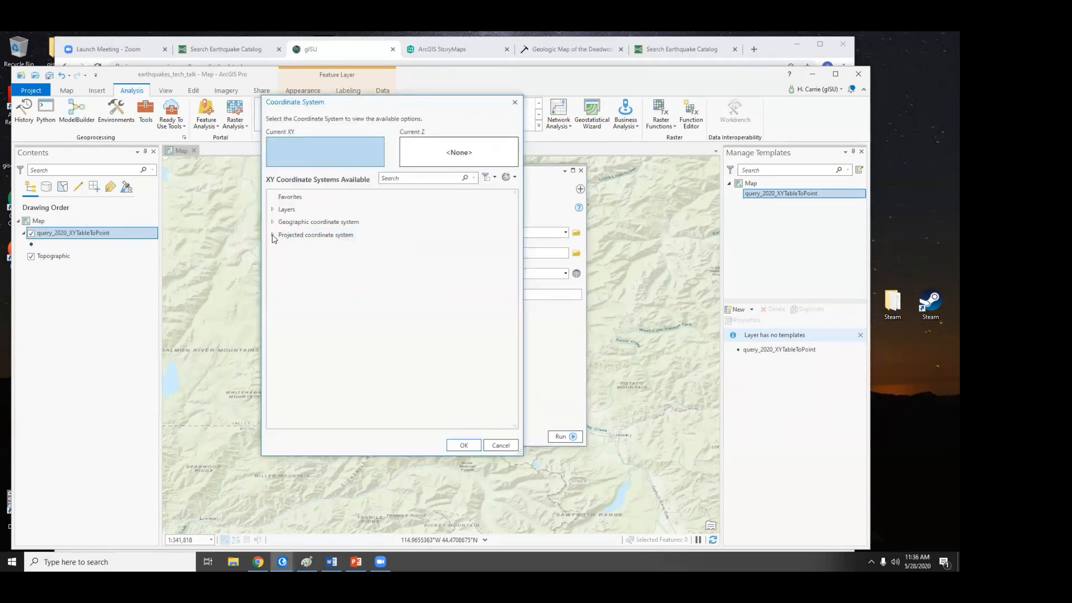
click(273, 235)
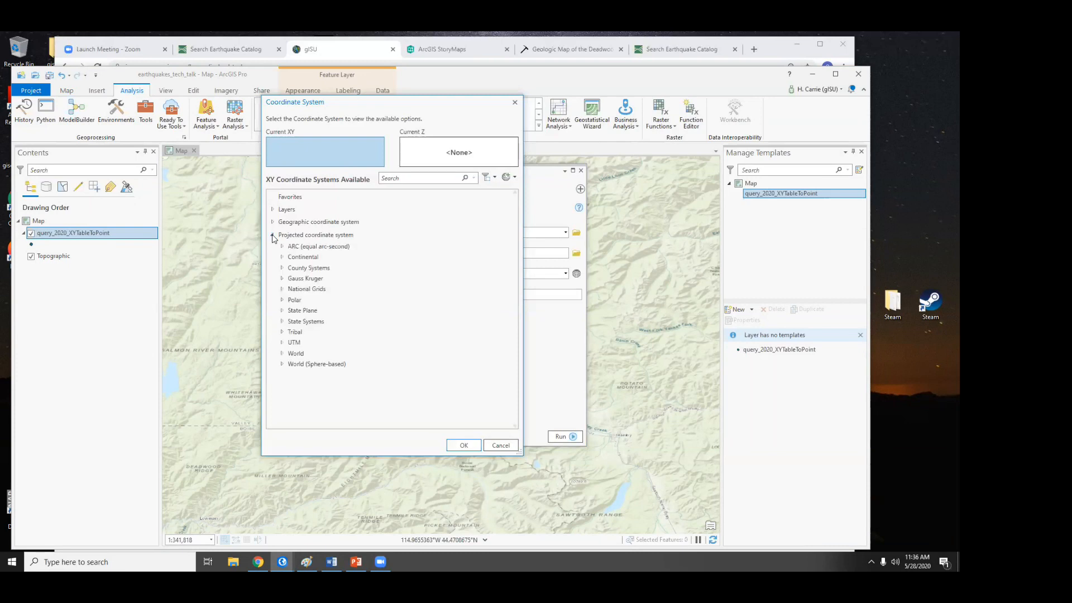
click(283, 353)
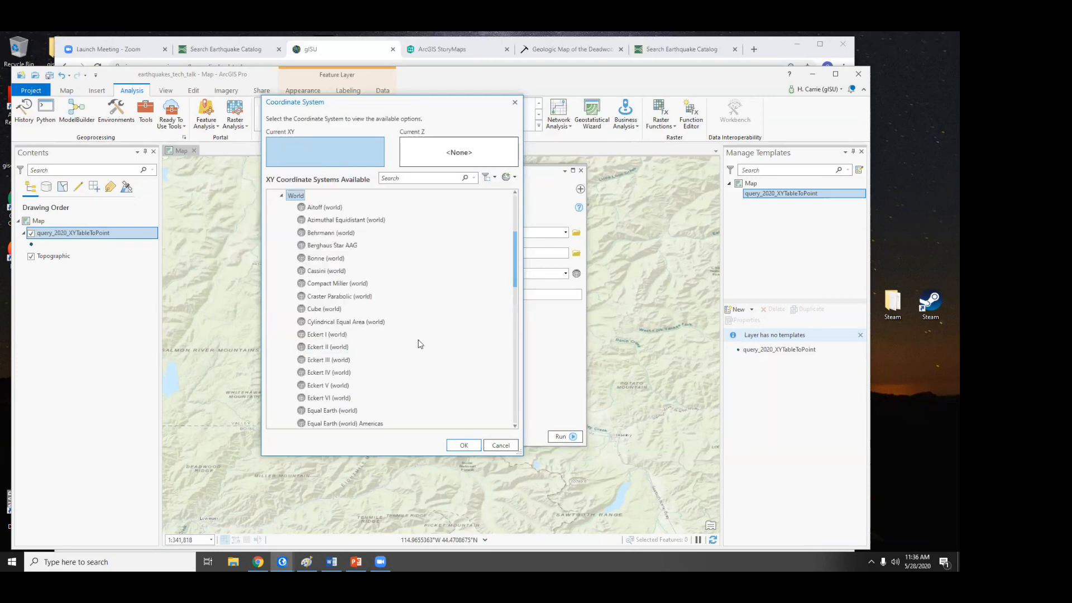
scroll(422, 340, down, 12)
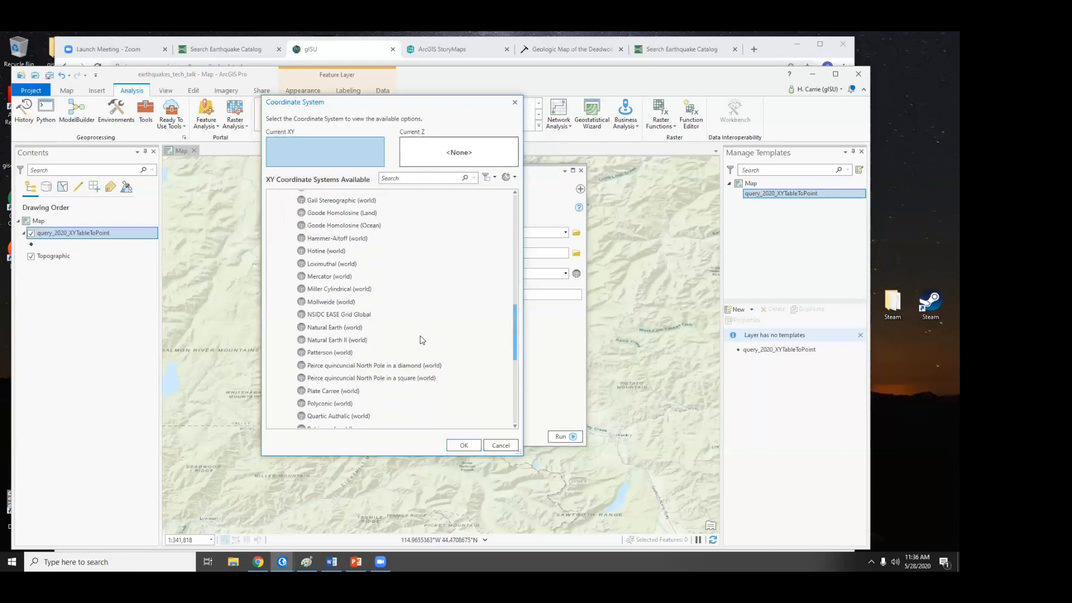
scroll(423, 340, down, 5)
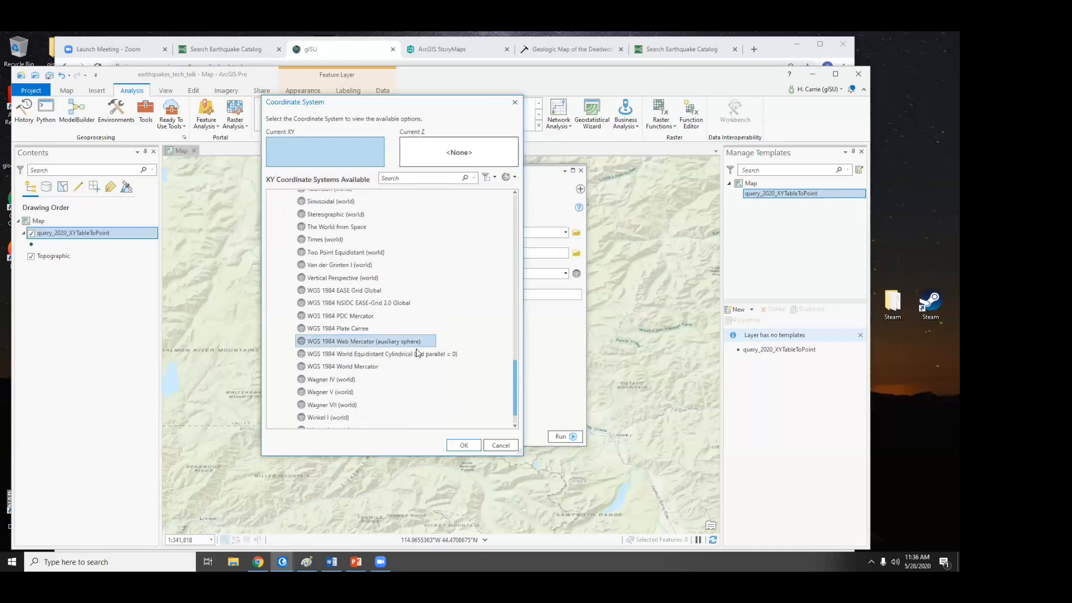
click(373, 344)
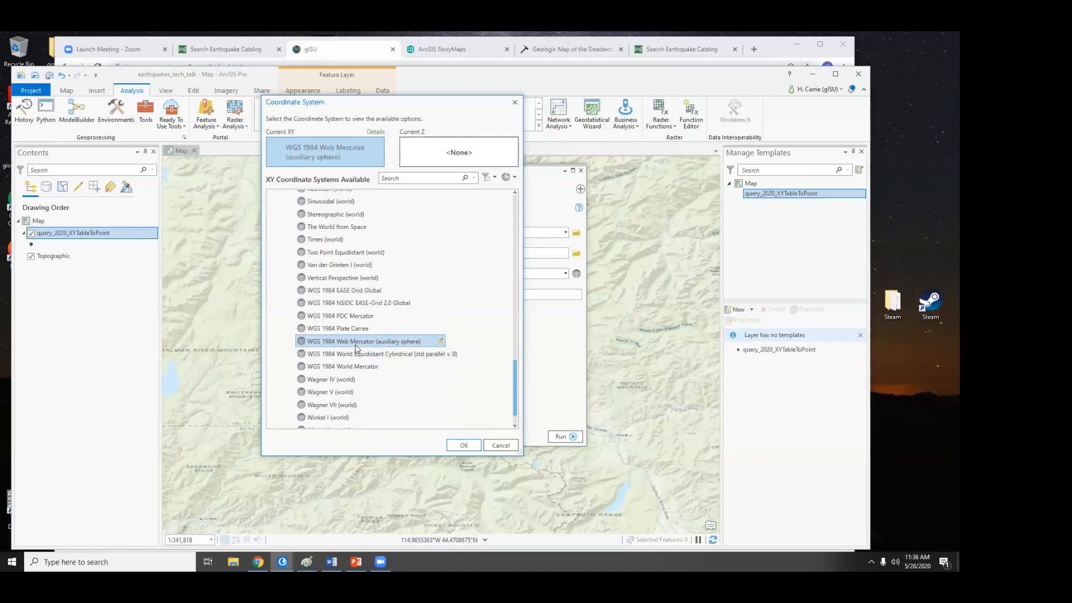
click(459, 446)
click(565, 436)
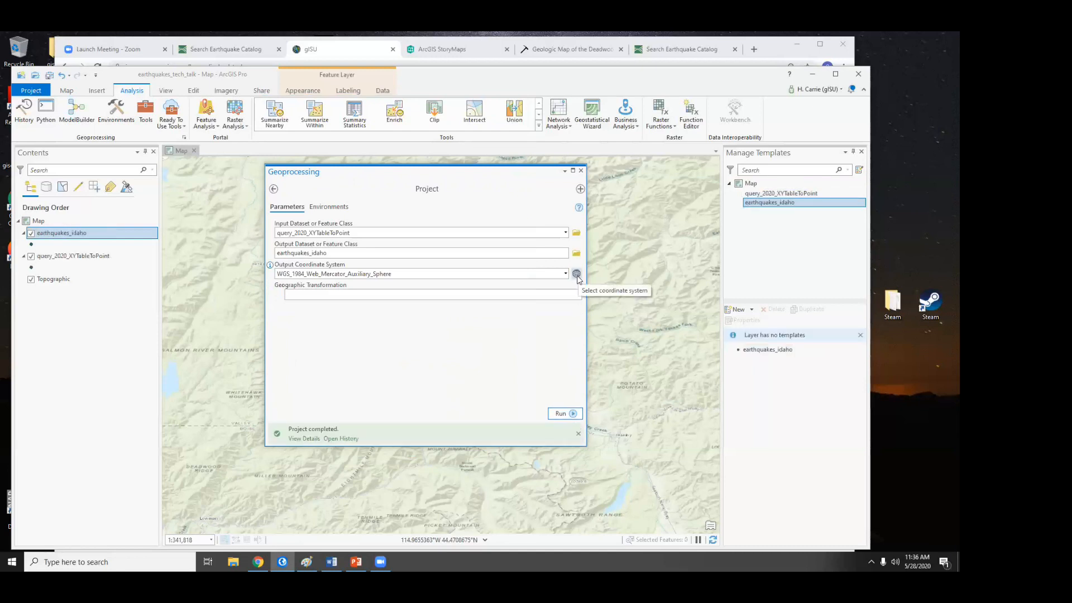
click(584, 171)
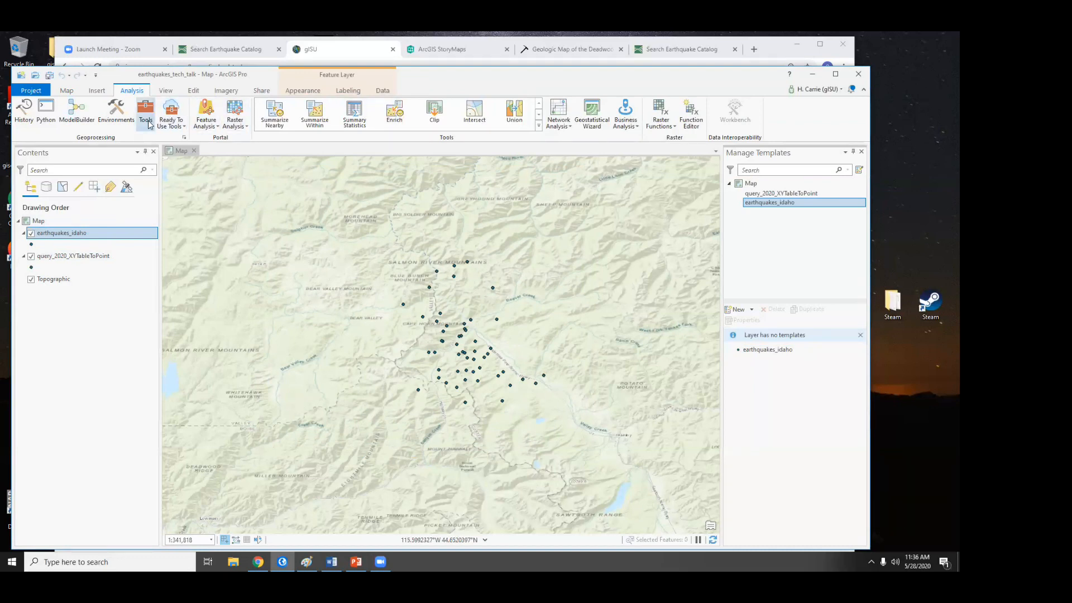
Symbolize the earthquakes_idaho layer with graduated symbols based on the mag field.
click(301, 91)
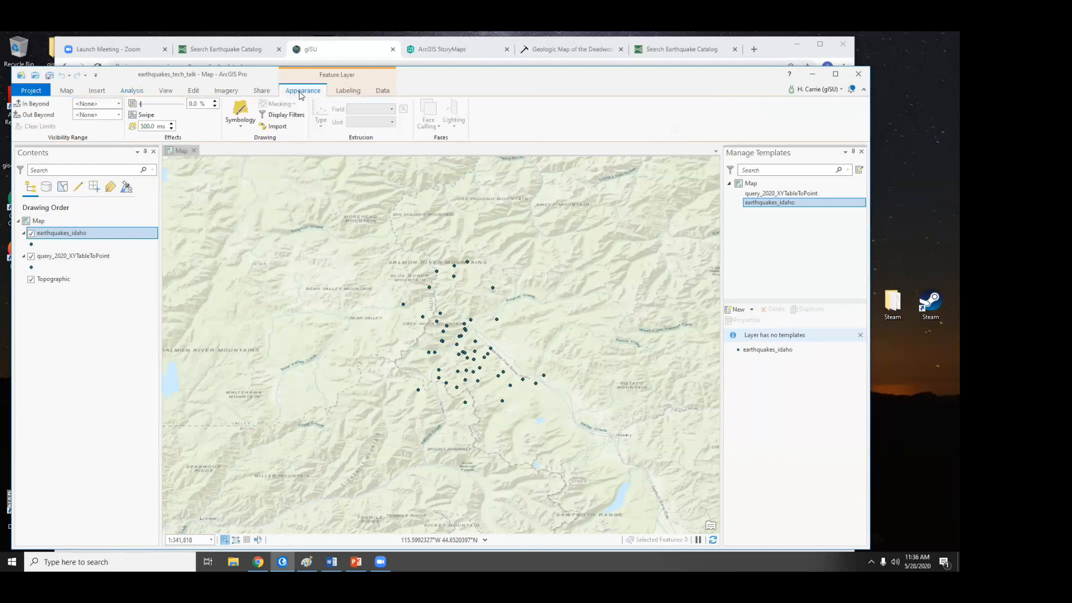
click(242, 128)
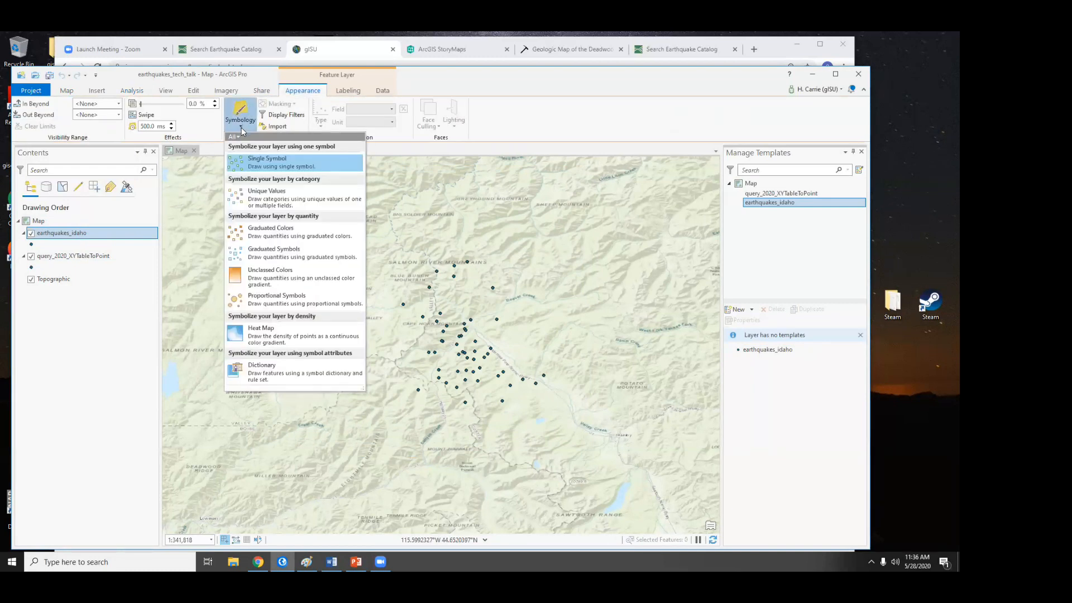
click(290, 258)
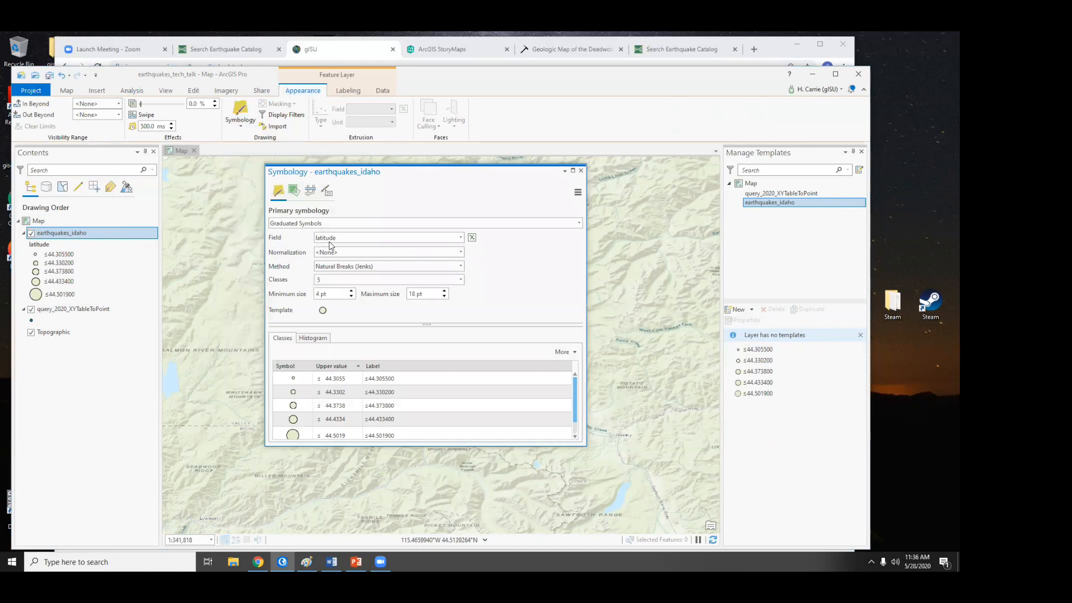
click(461, 237)
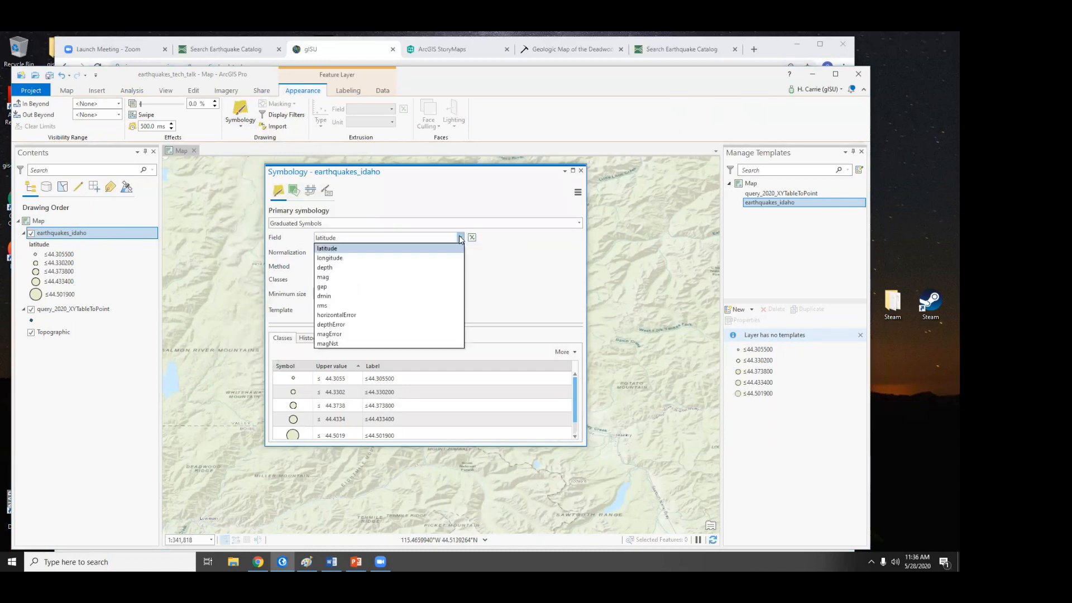
click(430, 278)
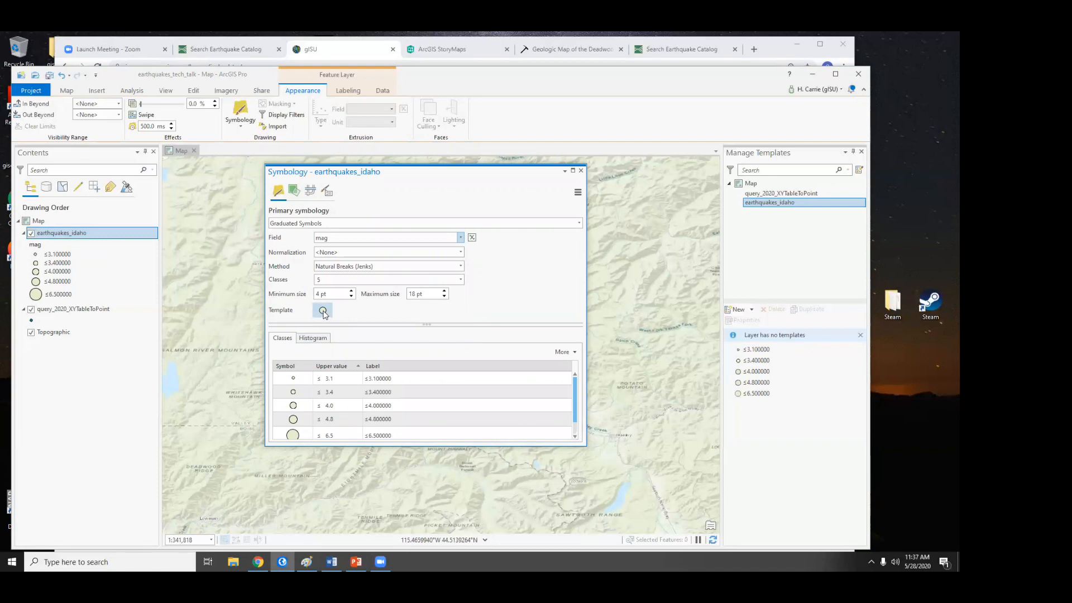
Change the color of the graduated symbols' template to orange-red, apply it and close the symbology settings.
click(324, 311)
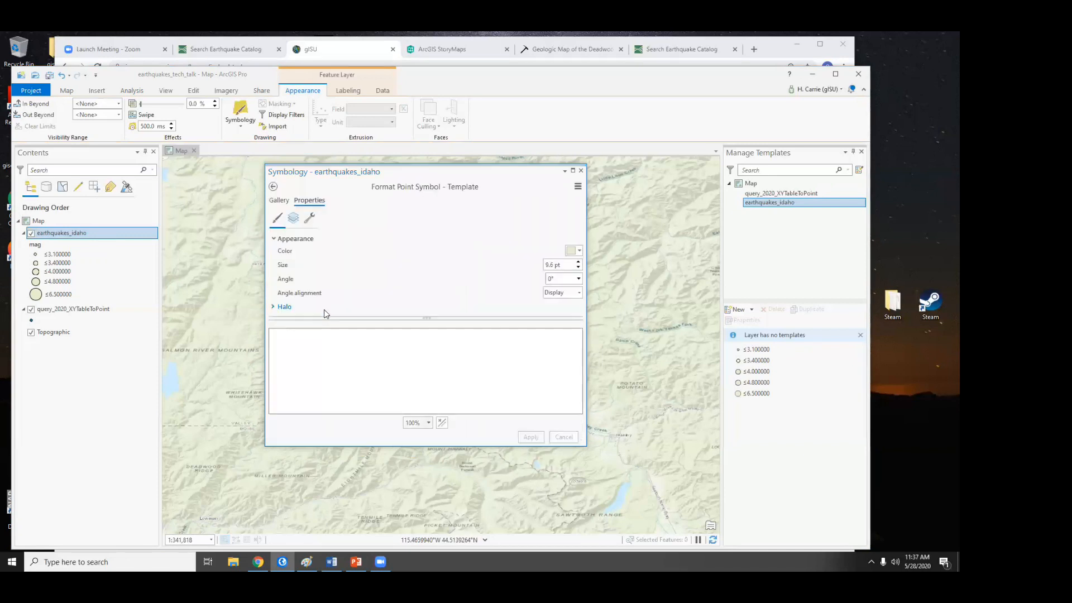
click(575, 251)
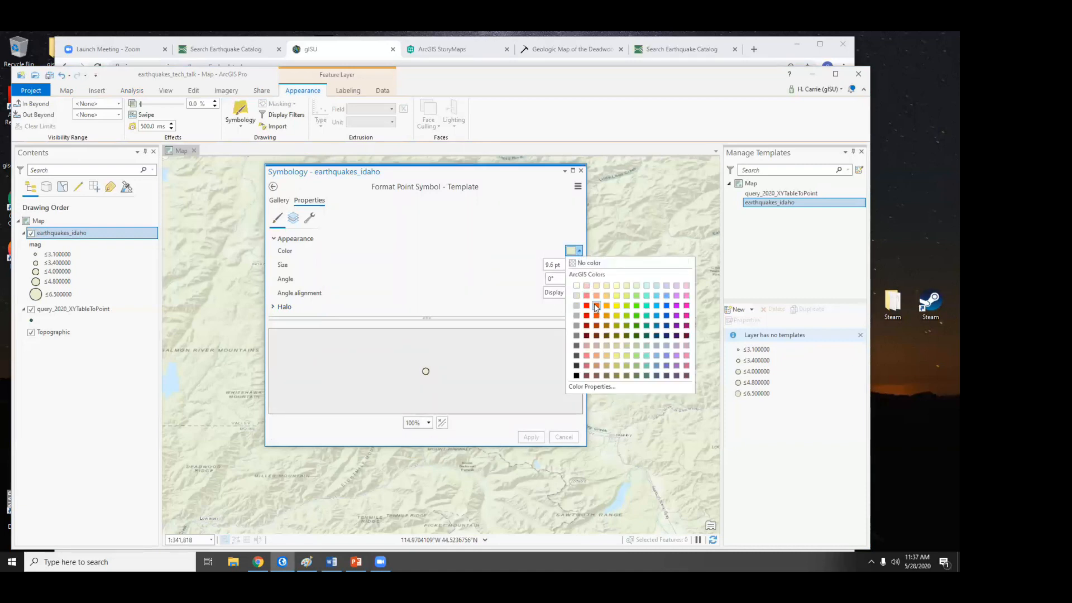
click(597, 306)
click(528, 439)
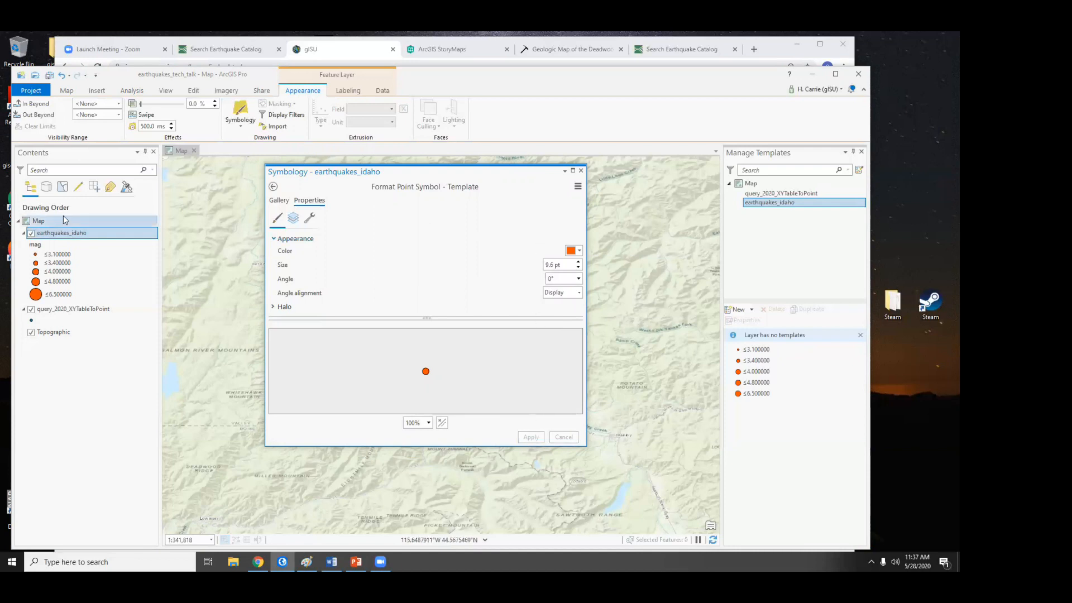
click(581, 170)
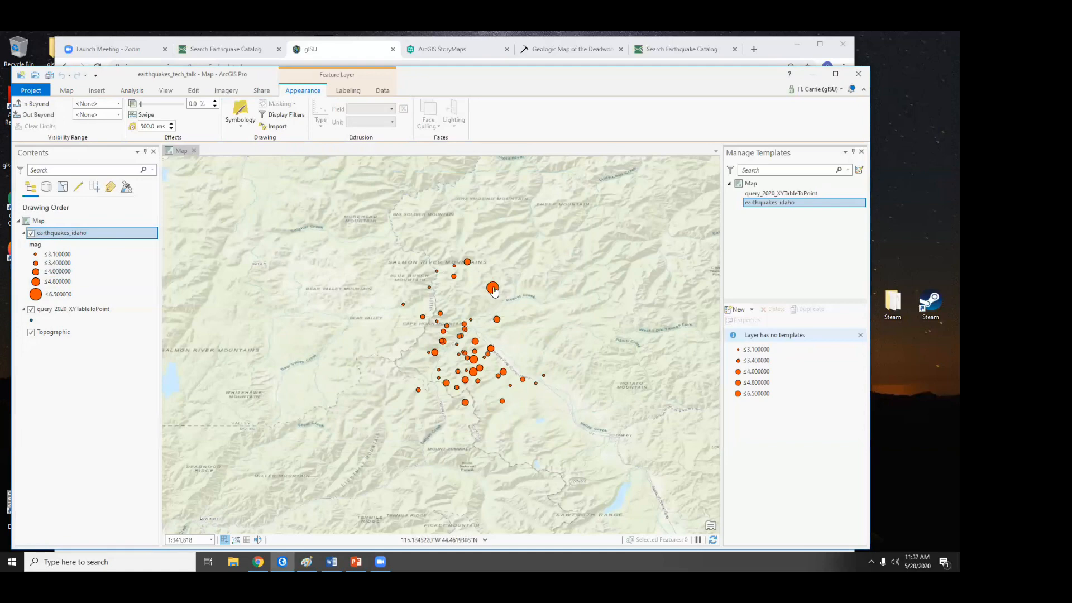
Examine the terrain and creeks around the largest earthquake symbol, and its position relative to the main cluster.
scroll(494, 295, up, 4)
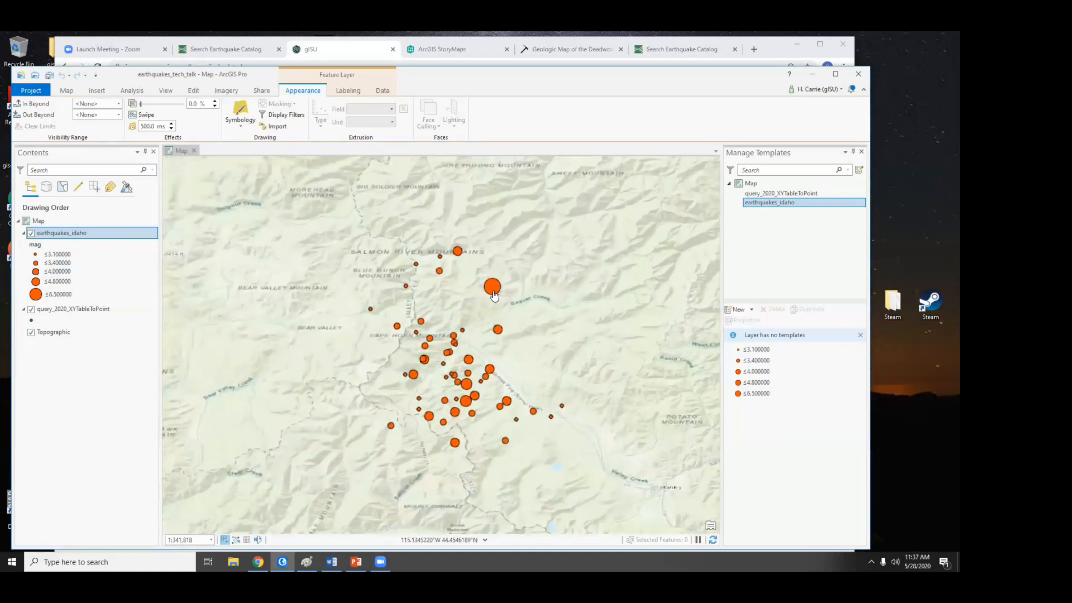
scroll(491, 310, up, 4)
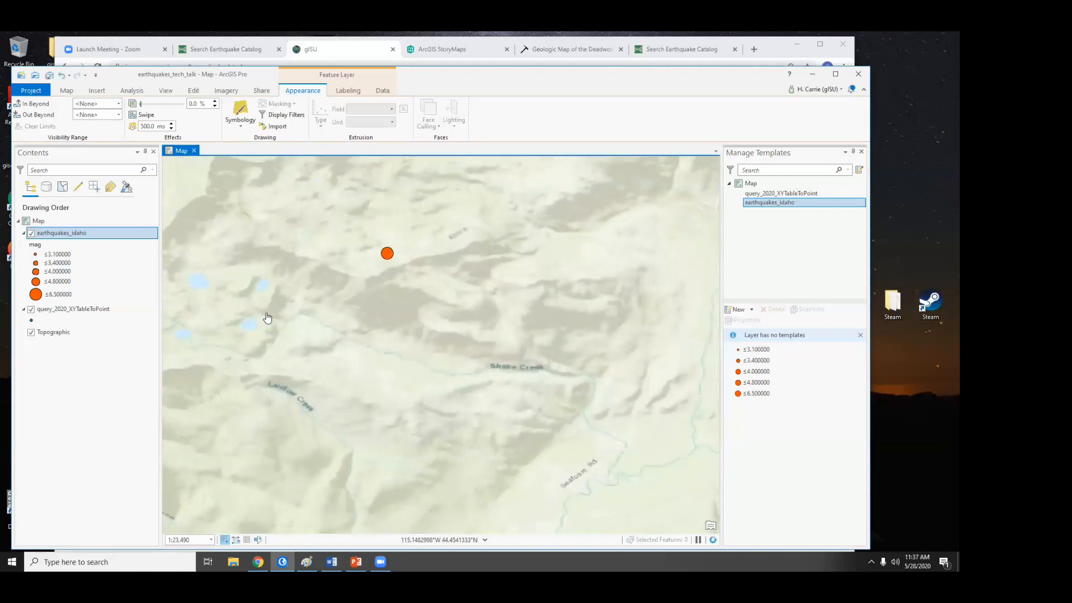
scroll(499, 412, up, 2)
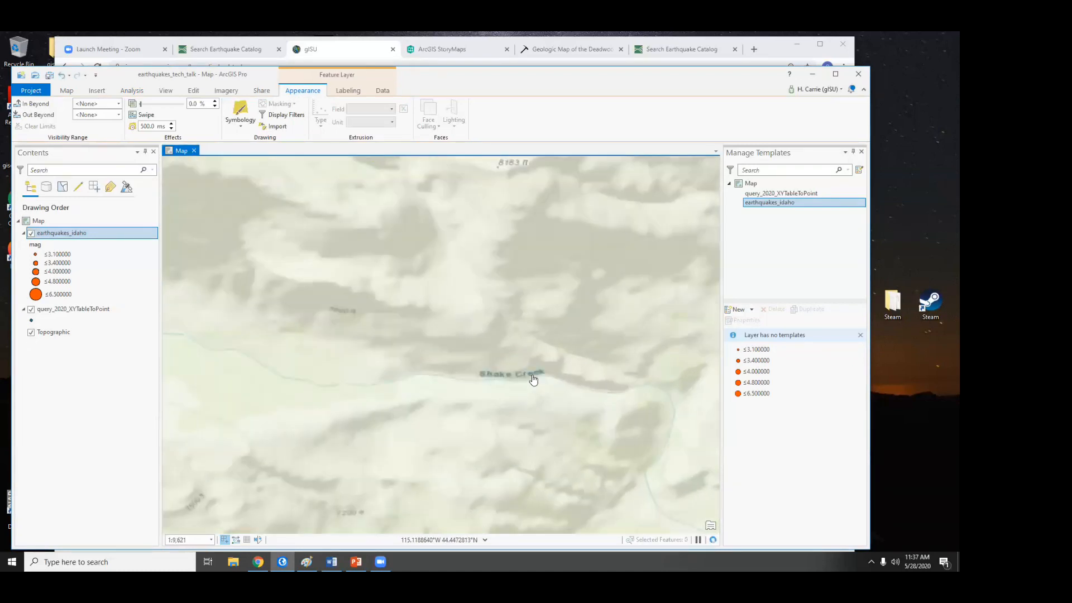
scroll(494, 380, up, 2)
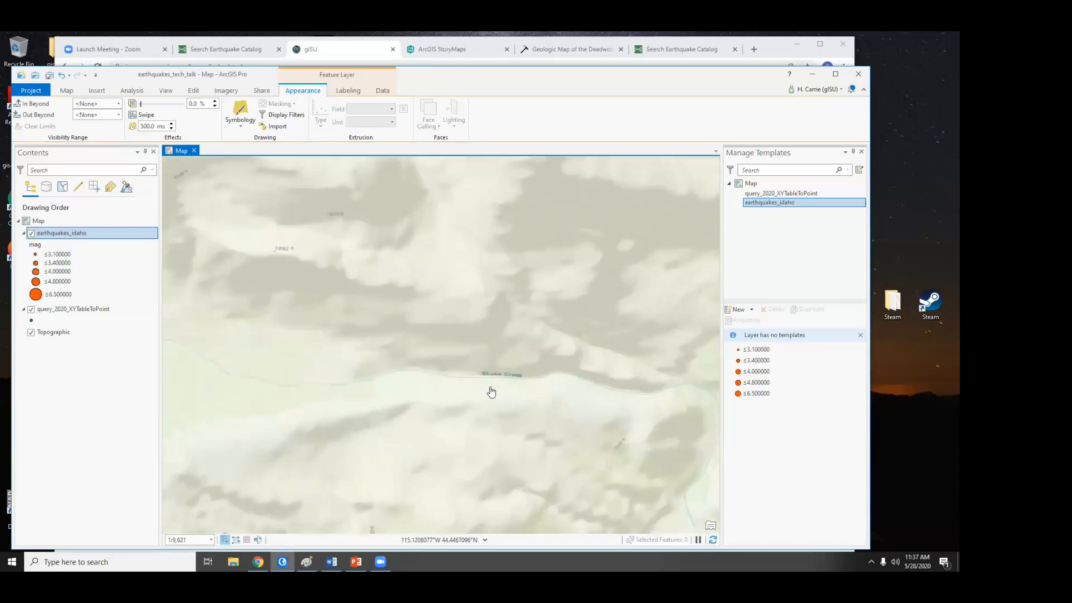
scroll(491, 392, down, 5)
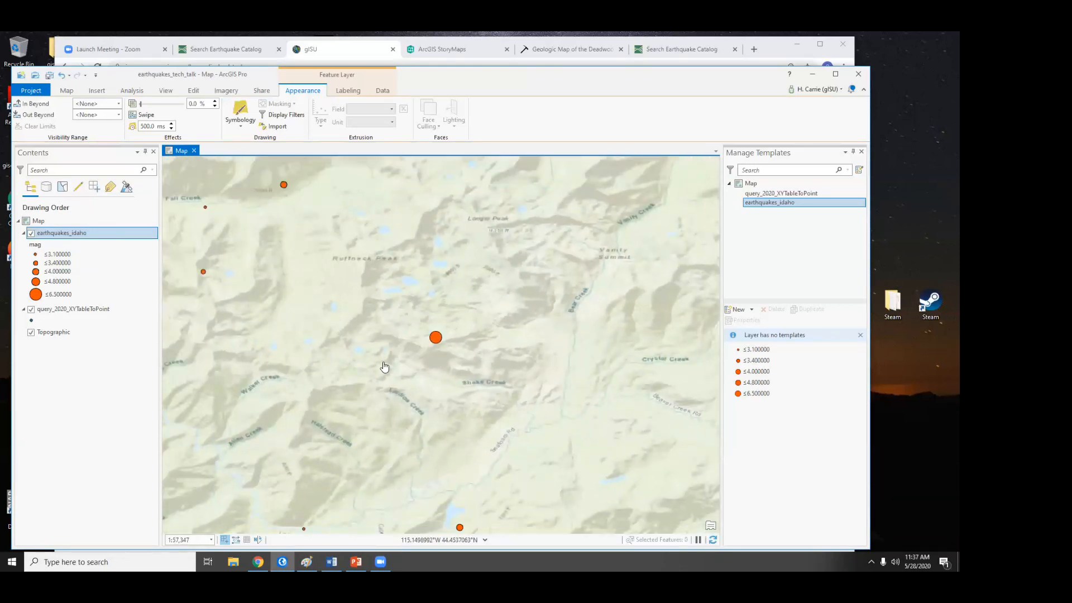
scroll(384, 366, down, 3)
drag(415, 367, 449, 334)
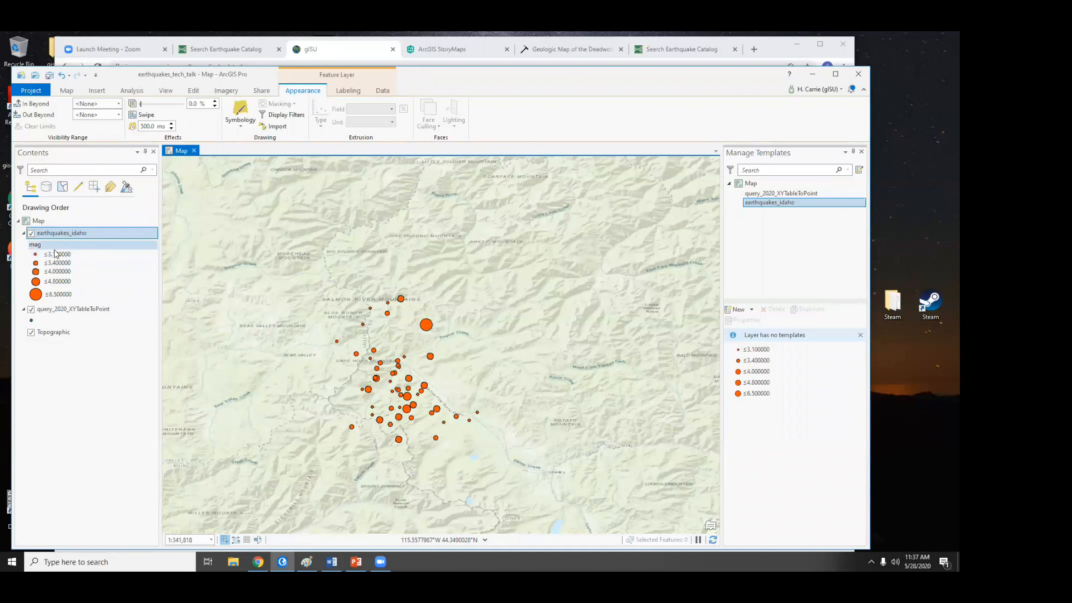
Format the earthquakes_idaho symbology labels to 1 decimal place and close the symbology settings.
click(67, 234)
right_click(67, 237)
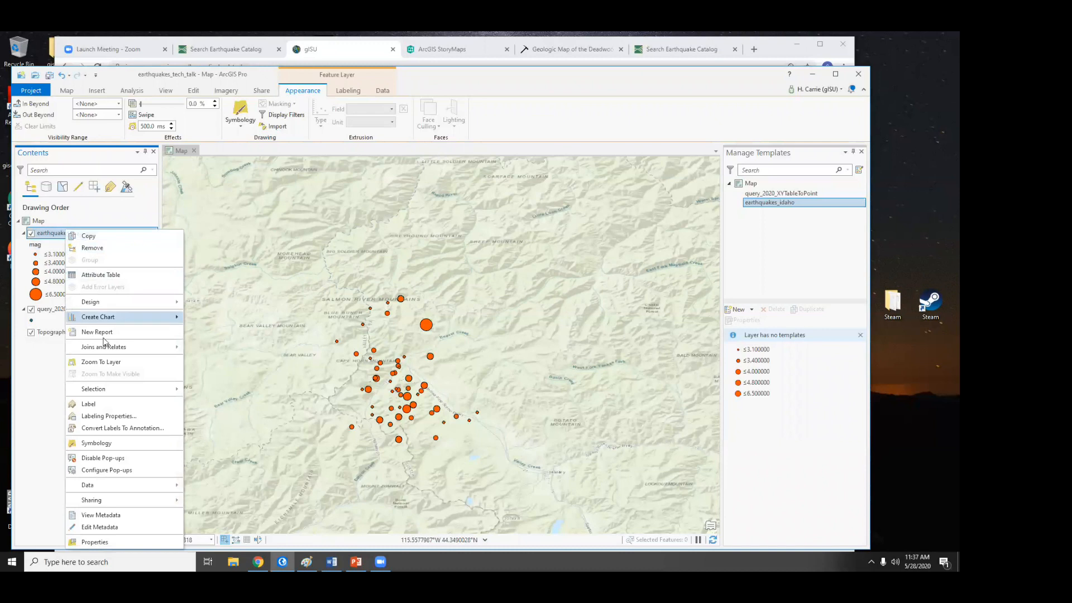
click(134, 443)
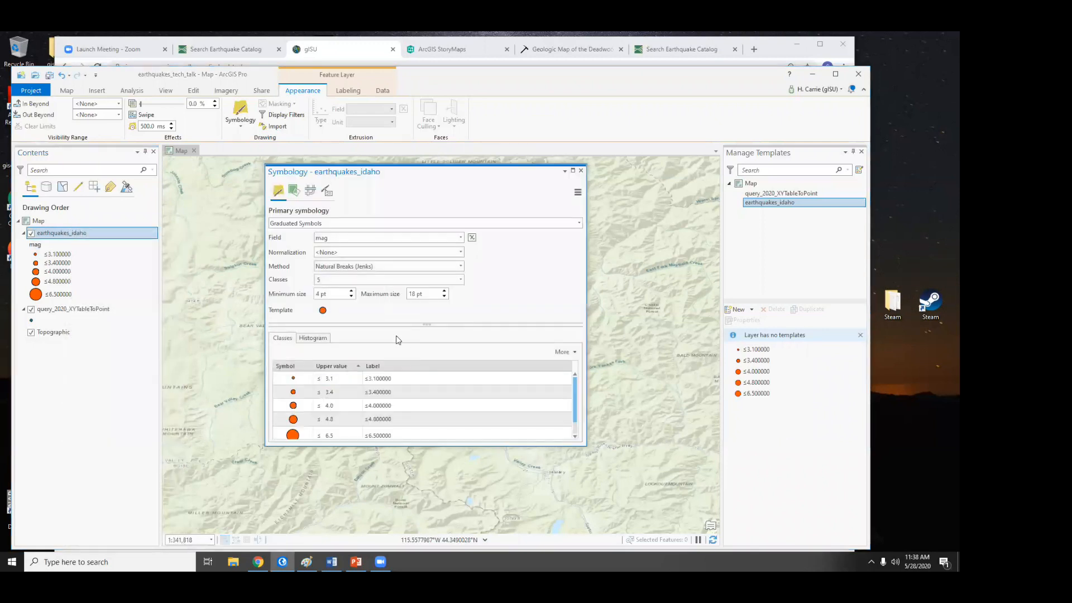
click(327, 192)
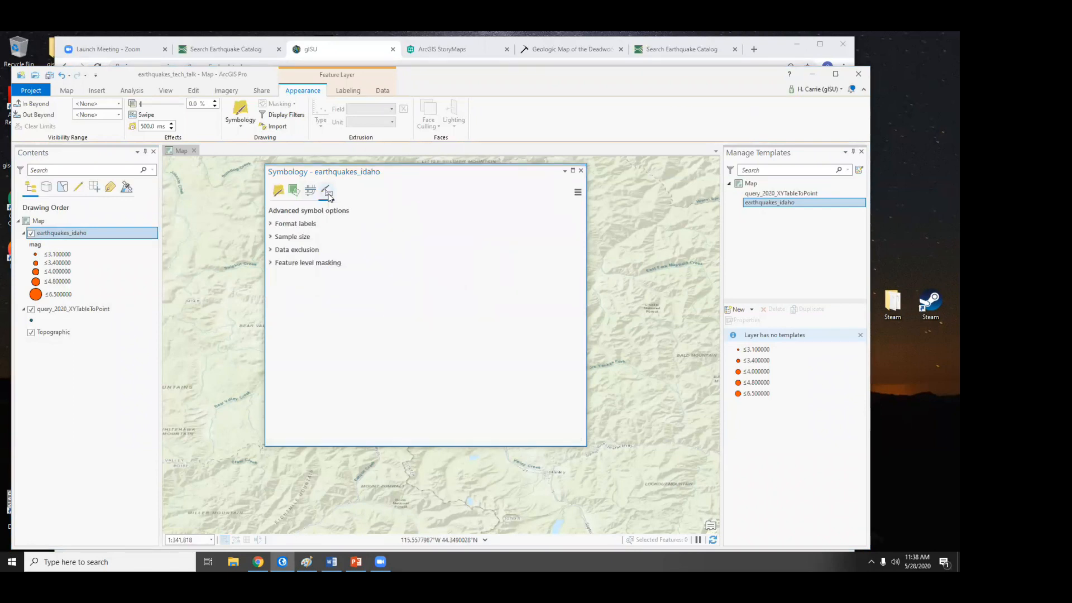
click(273, 225)
double_click(339, 264)
text(1)
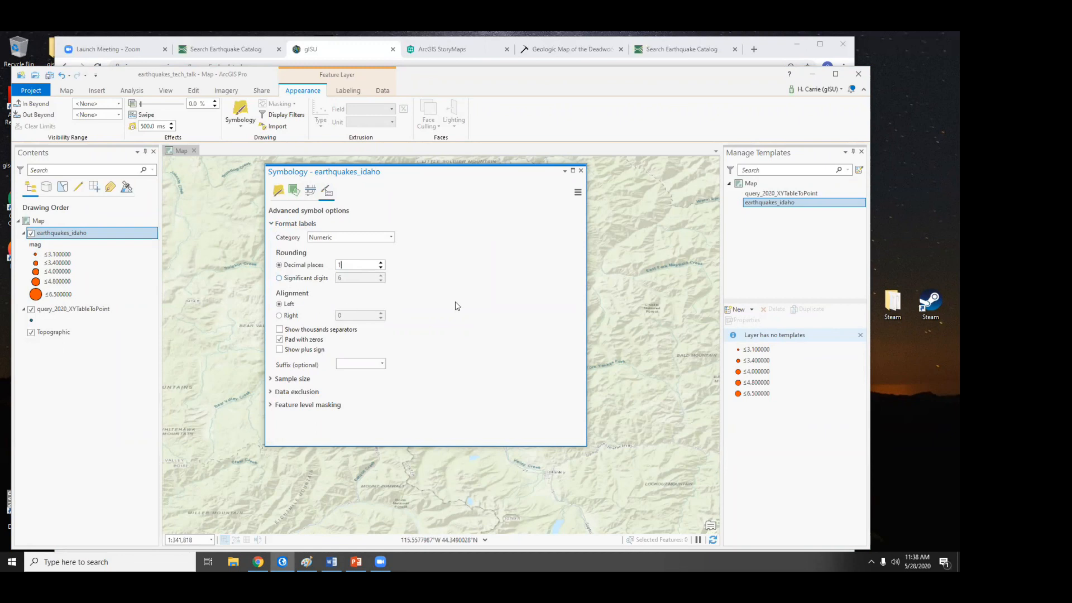
click(581, 170)
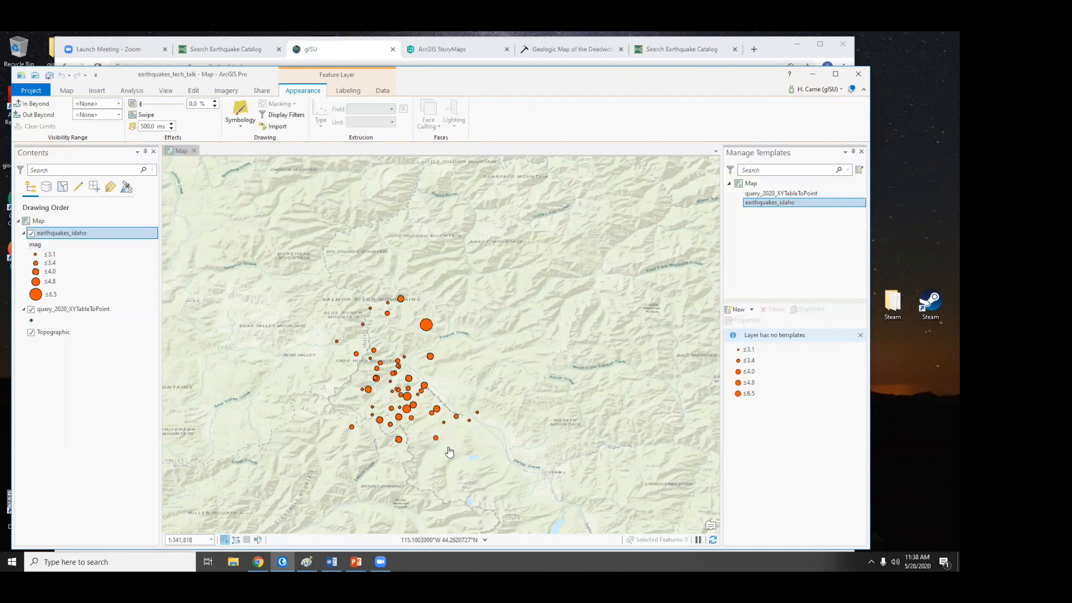
Analyze the map for publishing as a feature web layer with map as its summary and tag, and close the sharing settings without publishing.
scroll(450, 453, up, 2)
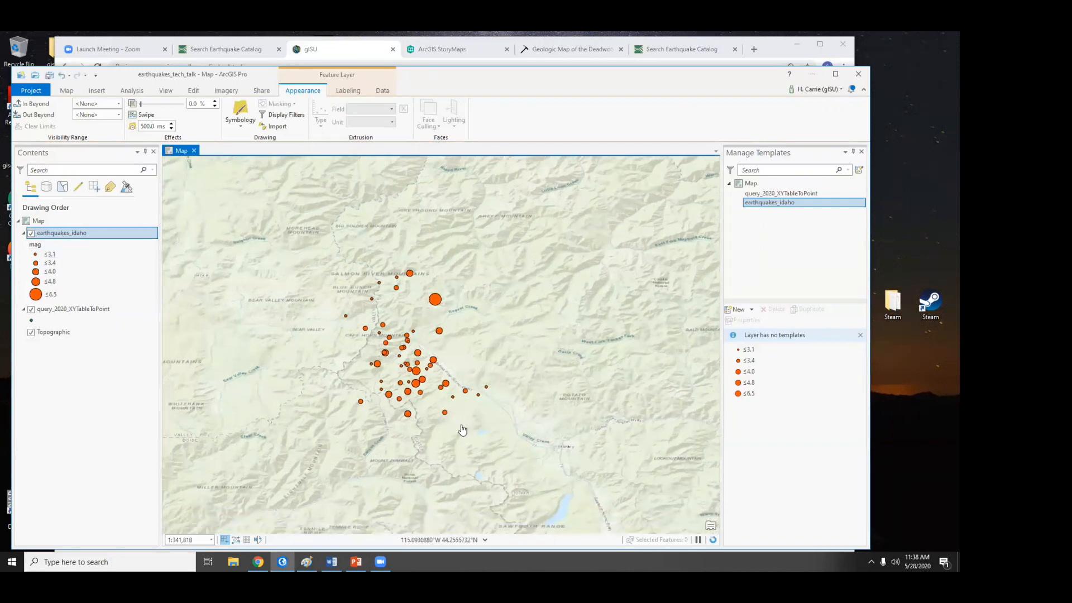
scroll(463, 430, down, 3)
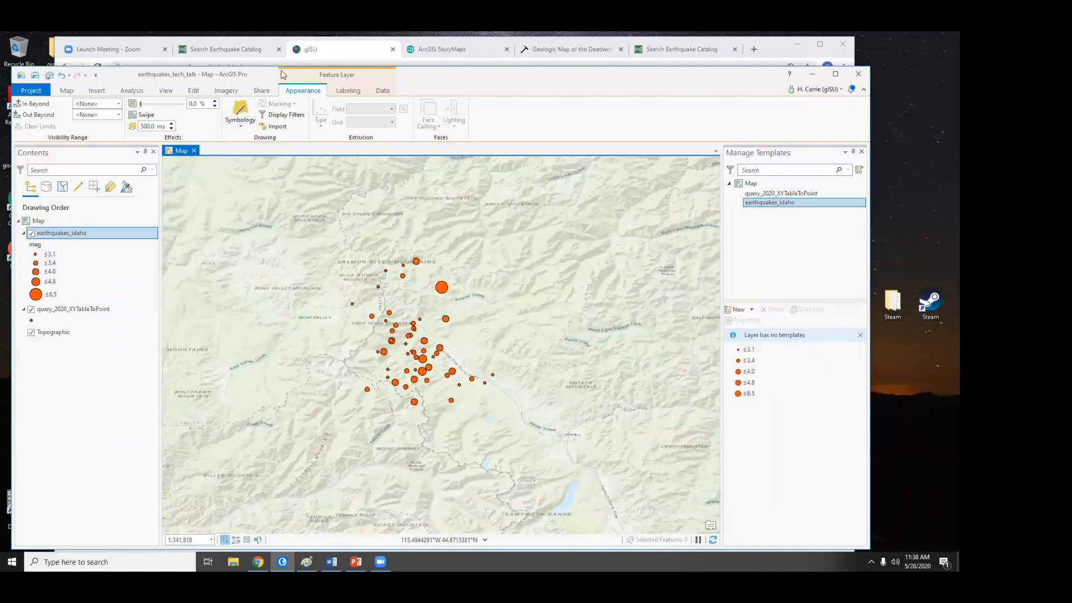
click(261, 92)
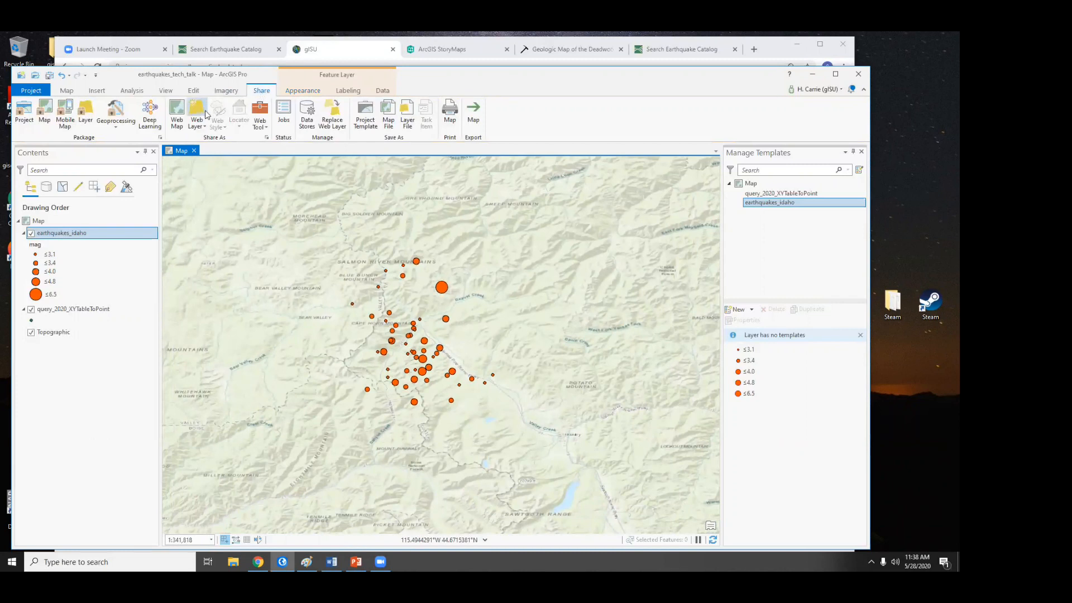
click(198, 126)
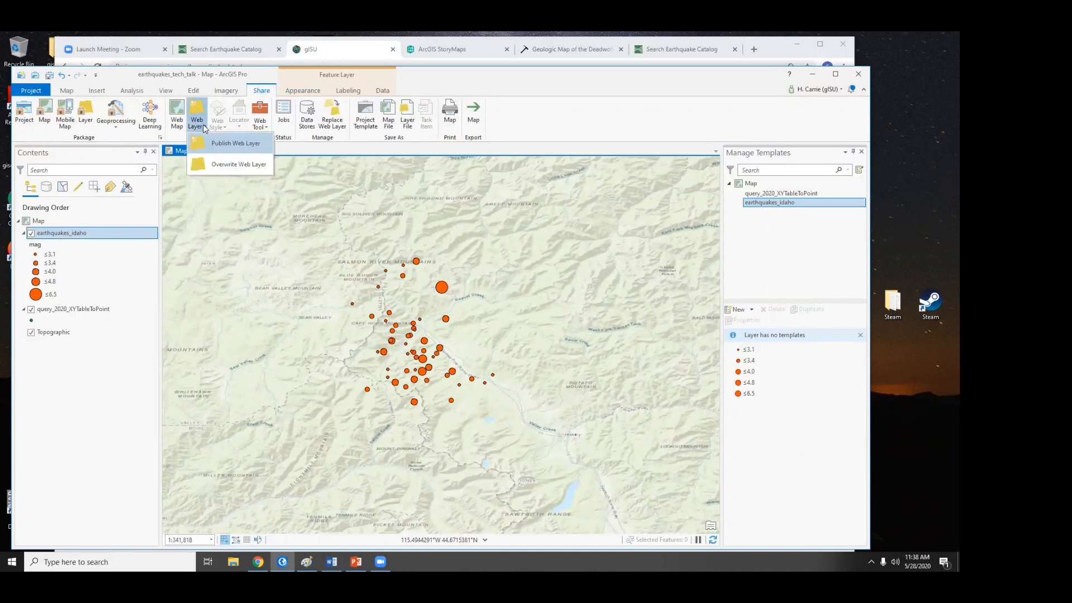
click(223, 146)
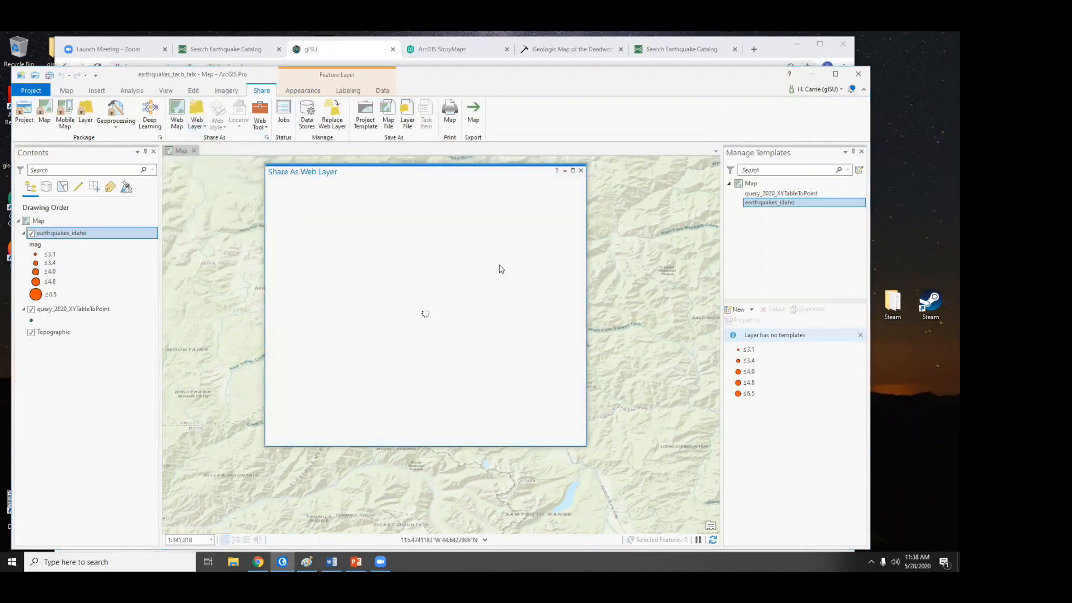
click(311, 247)
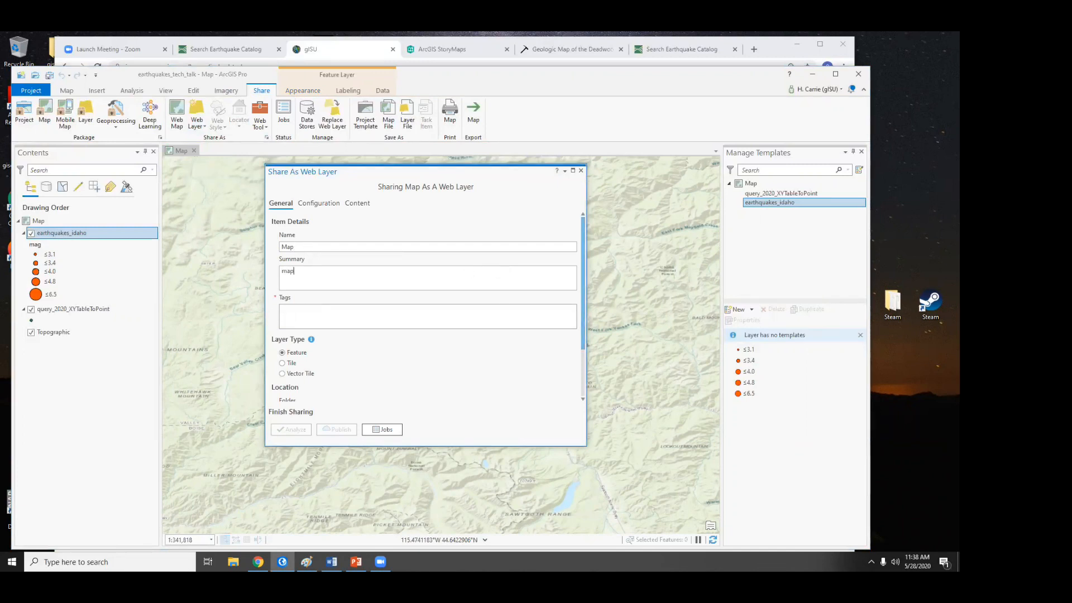
click(346, 316)
text(map)
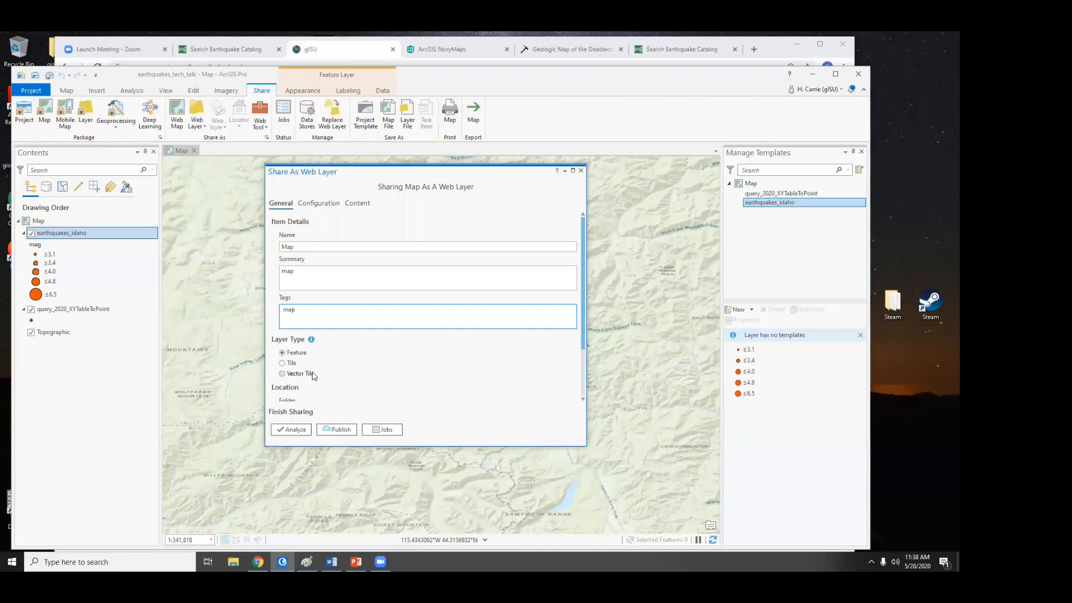
scroll(313, 374, down, 2)
scroll(321, 372, down, 1)
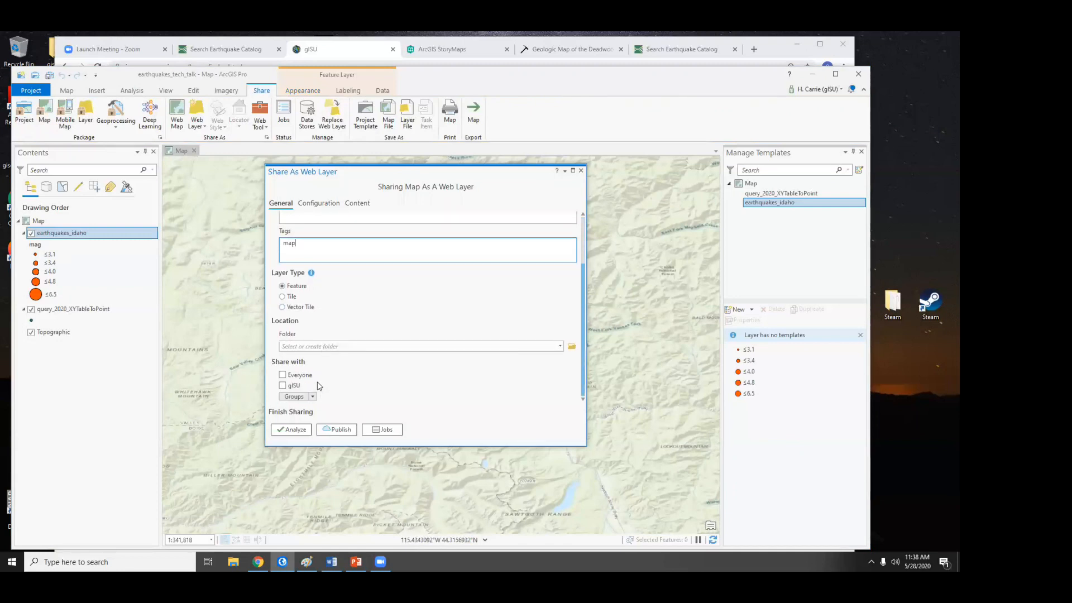
click(291, 429)
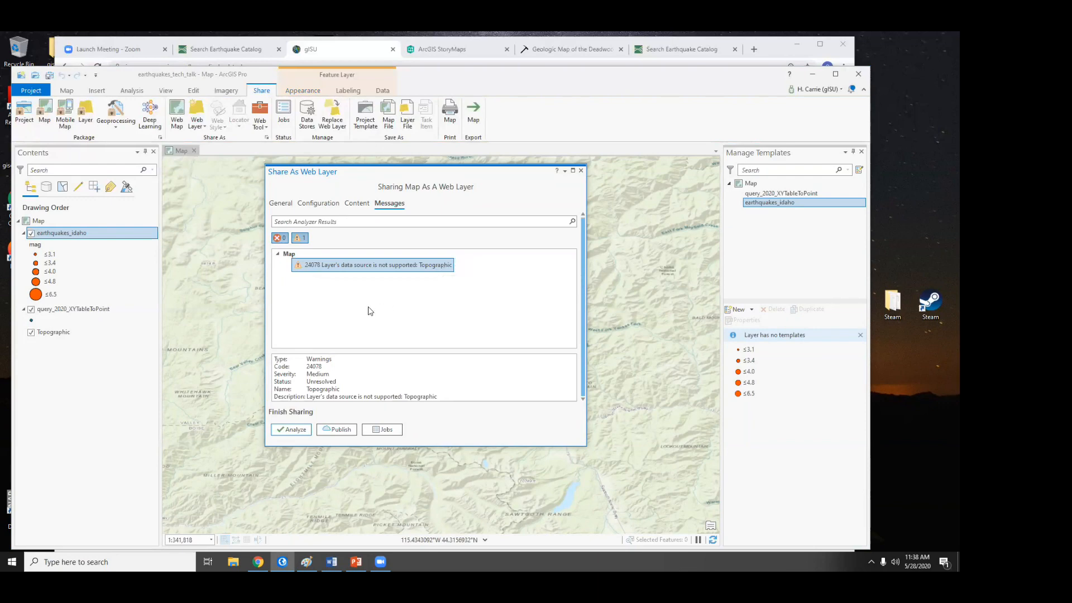
click(581, 171)
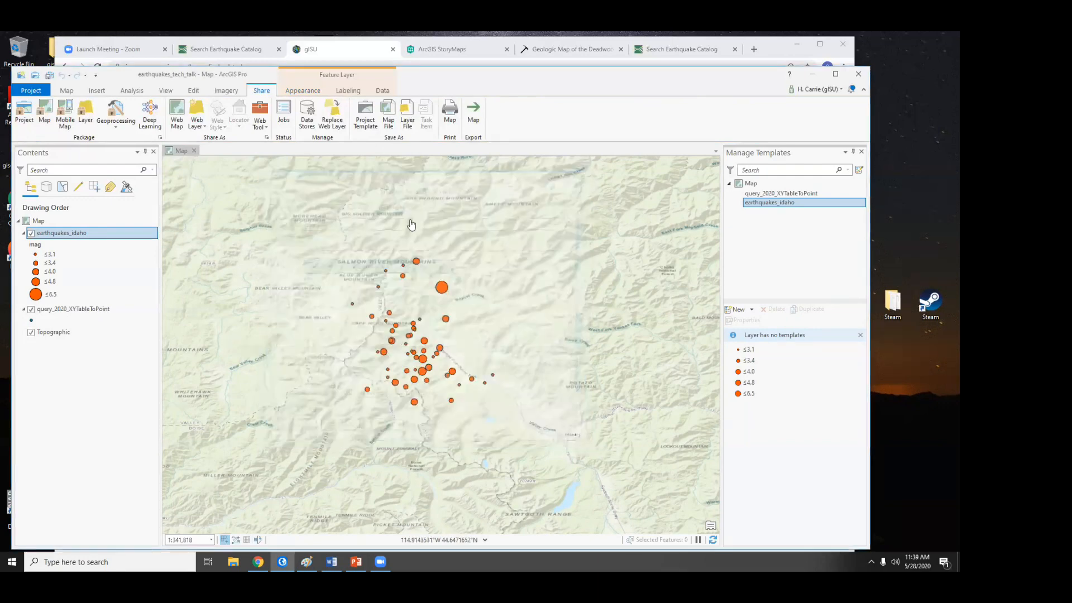
Remove the Topographic basemap and the query_2020_XYTableToPoint layer from the map.
click(54, 333)
right_click(54, 333)
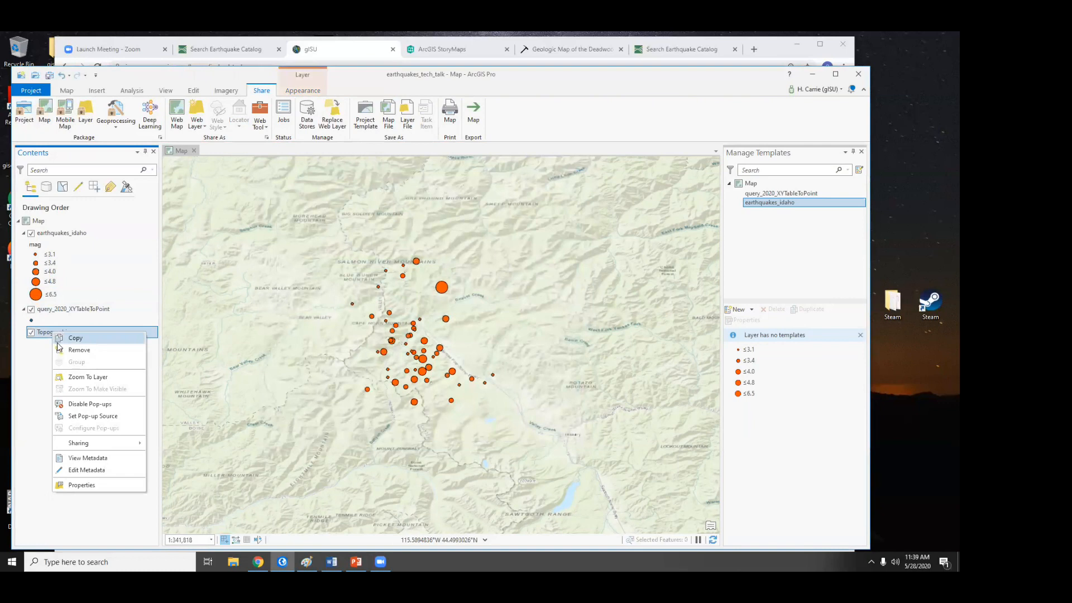
click(67, 352)
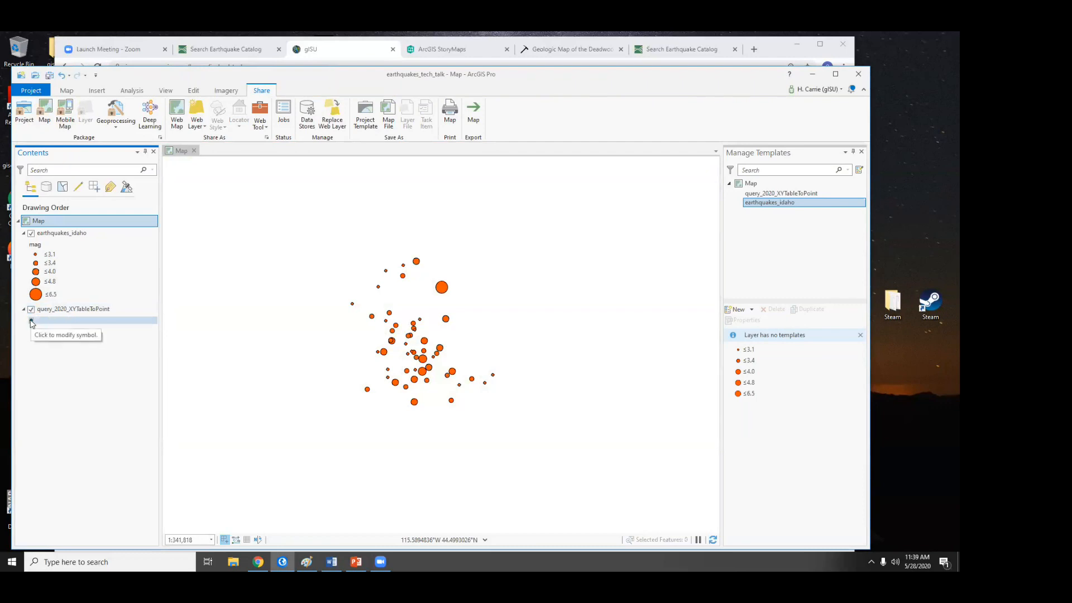
click(63, 311)
right_click(63, 312)
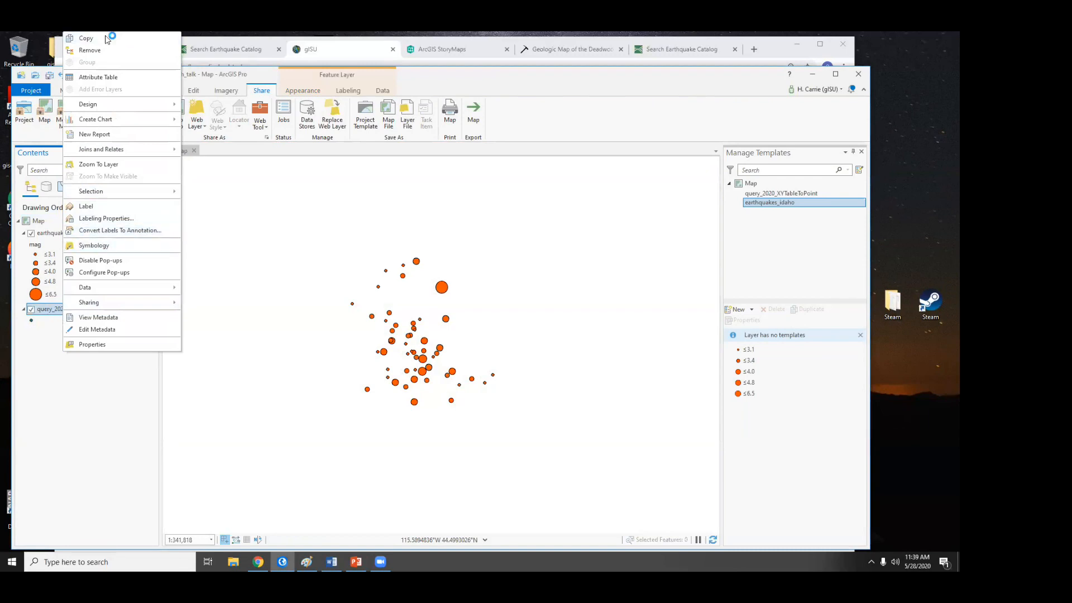
click(98, 51)
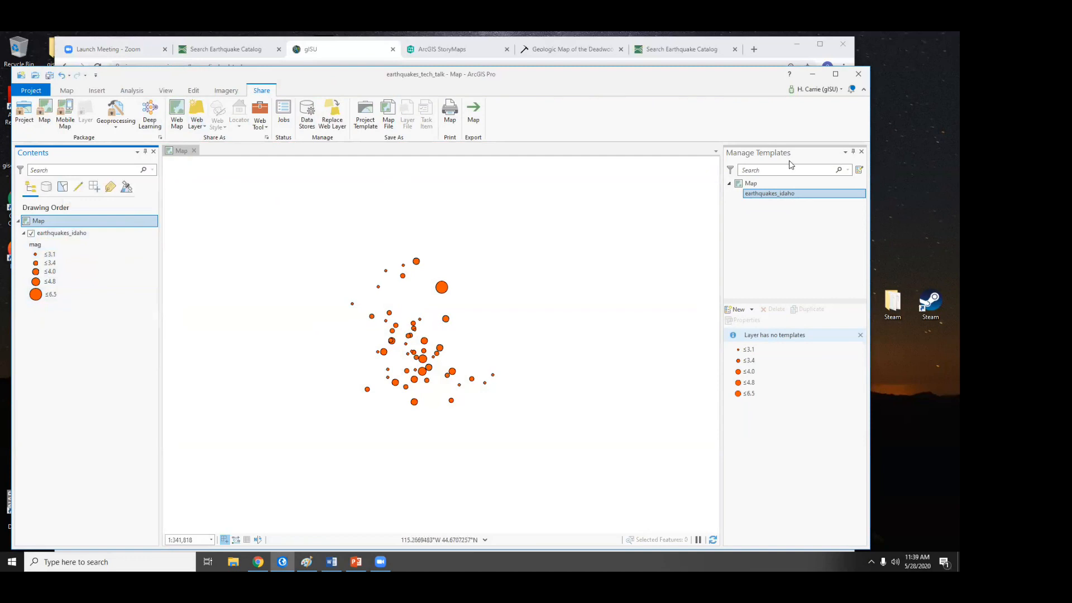
click(193, 91)
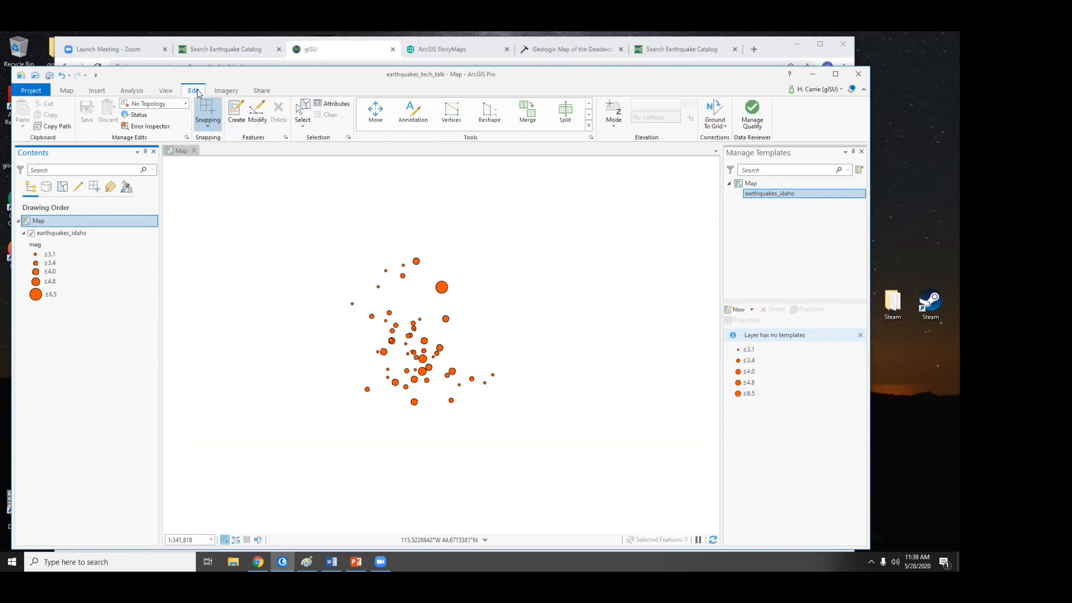
Open the feature template management for earthquakes_idaho and set up the layer's templates by magnitude class.
click(286, 138)
click(752, 346)
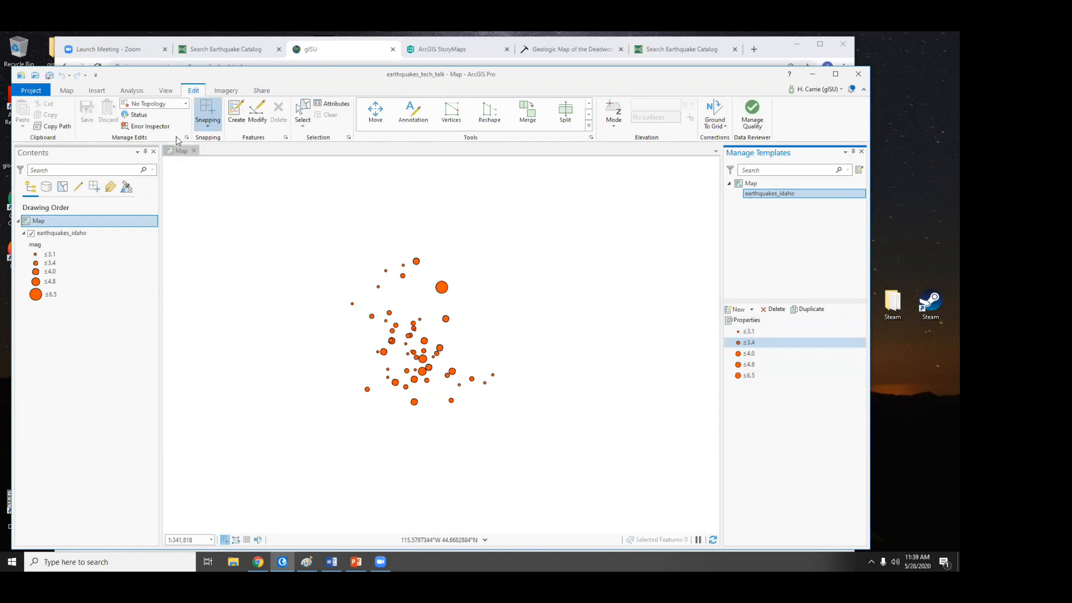
Start sharing the map as a new web layer and name it EarthquakesID.
click(261, 91)
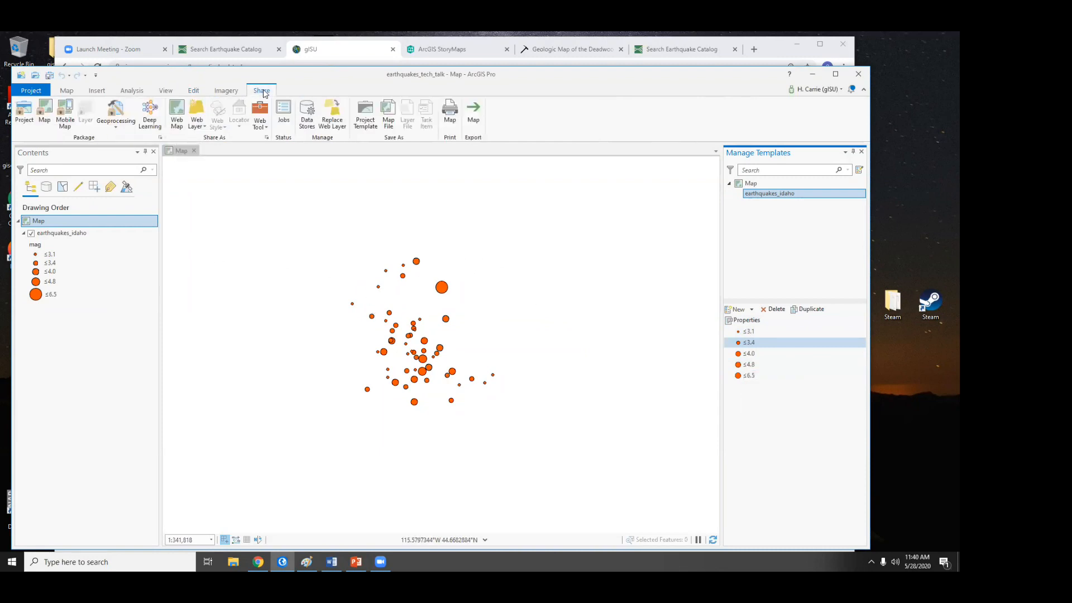
click(198, 125)
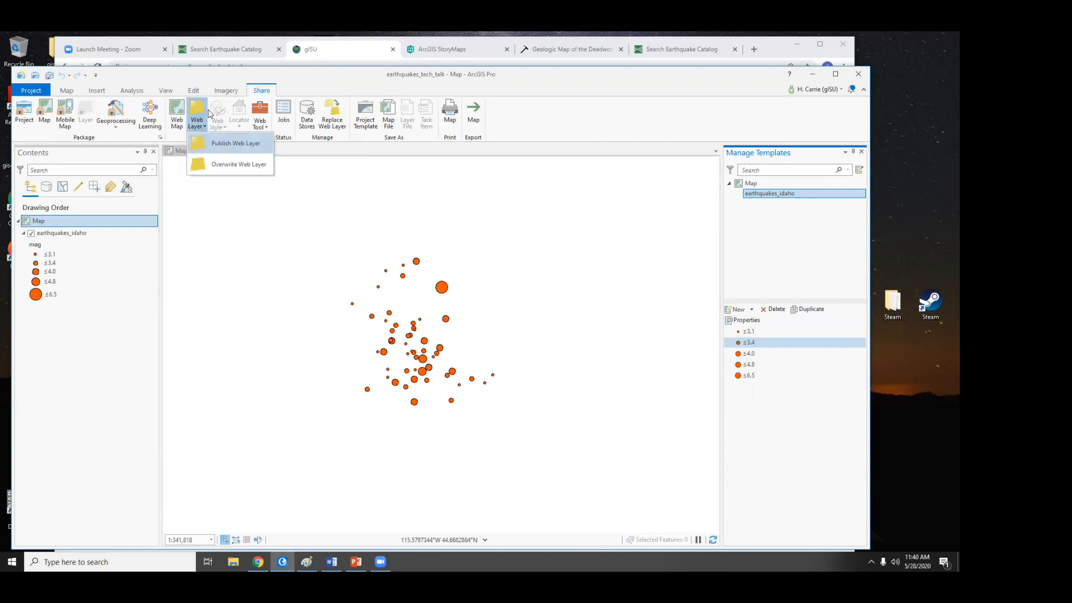
click(219, 144)
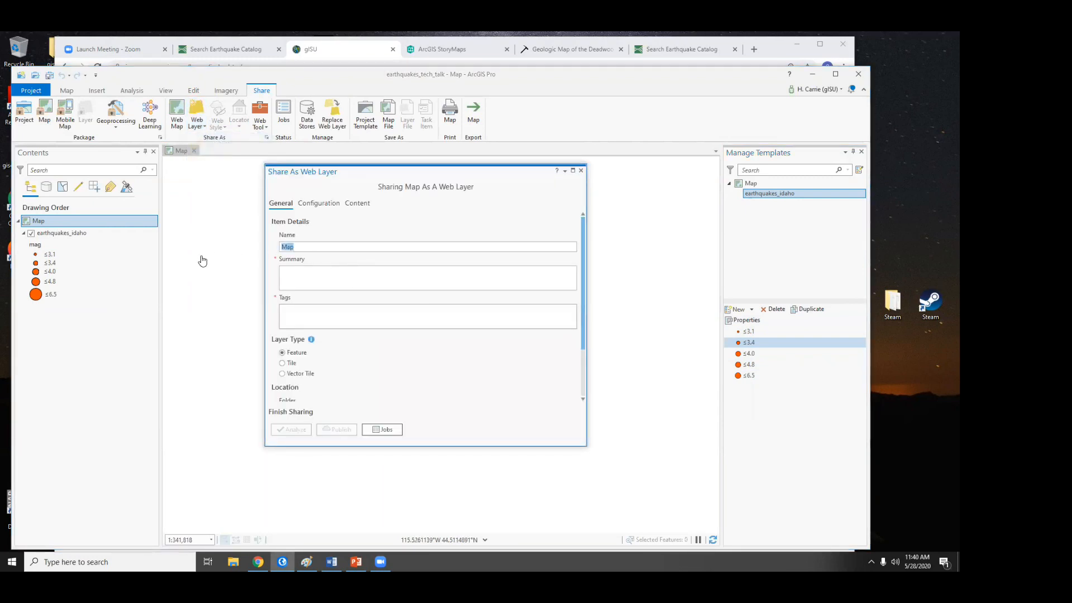
text(Earthquakes_Central_Idaho)
click(317, 247)
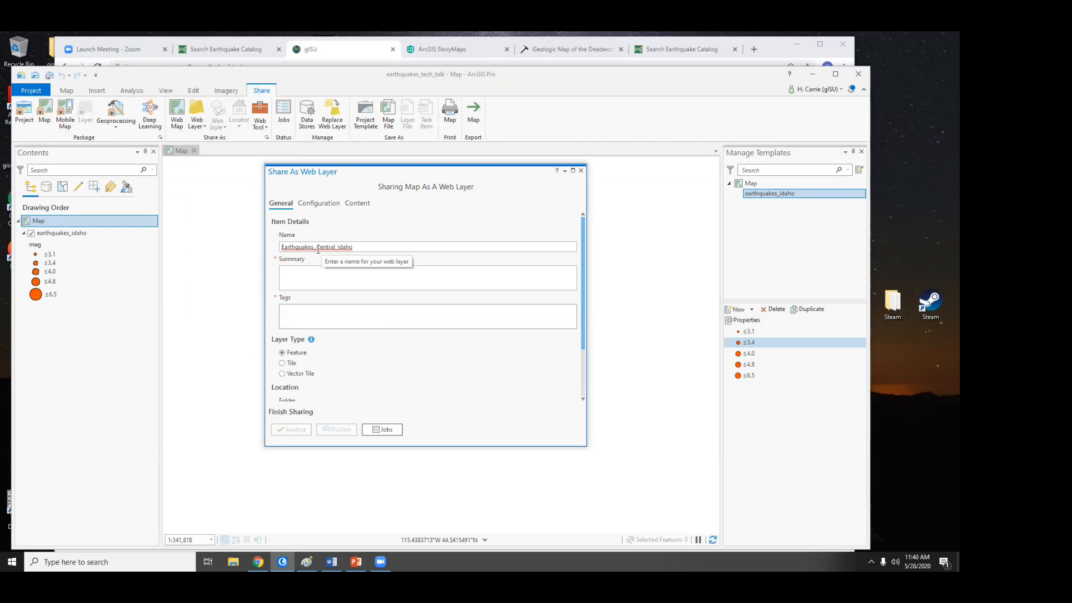
key(BackSpace)
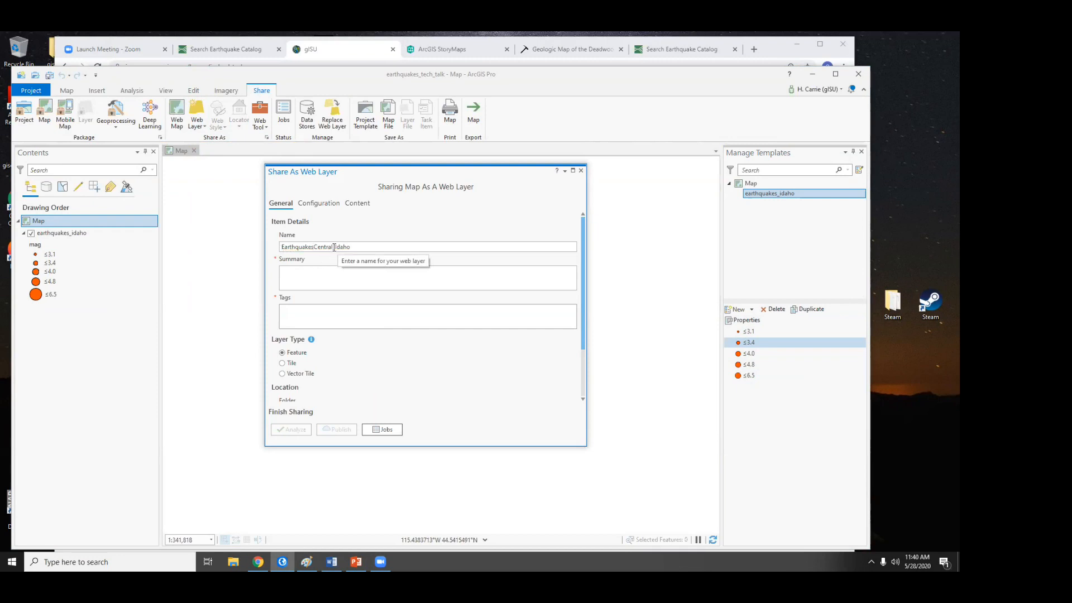
click(334, 247)
drag(338, 247, 366, 248)
key(BackSpace)
key(BackSpace)
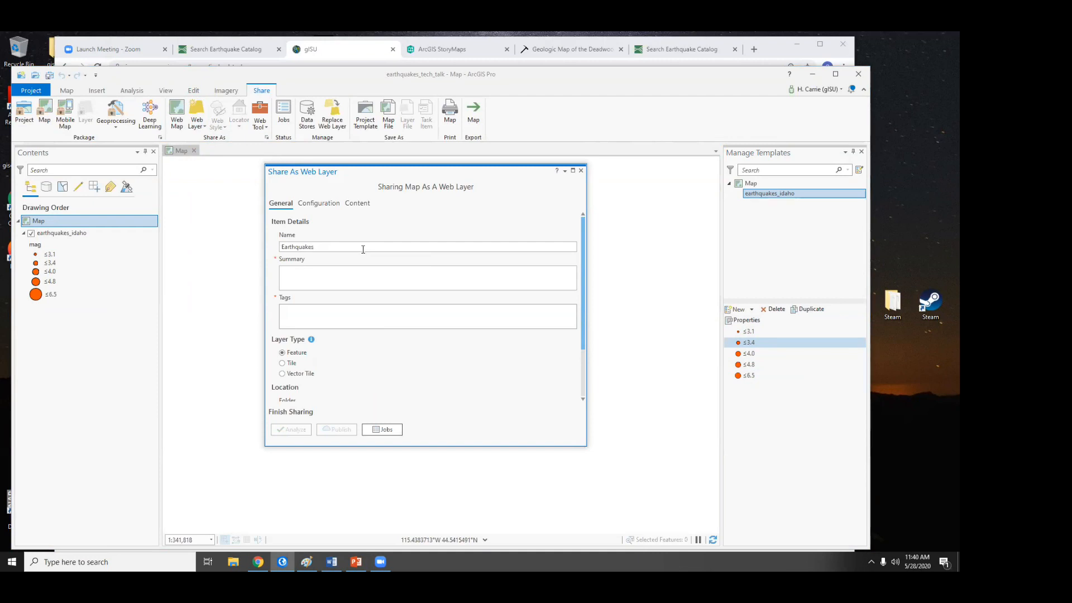
click(347, 269)
right_click(306, 249)
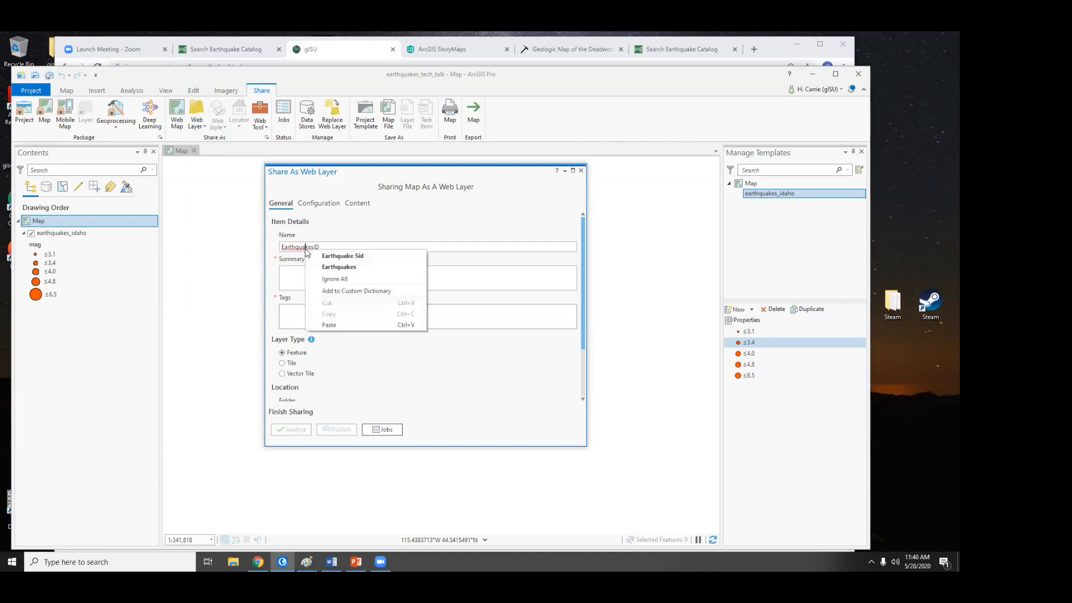
Enter the summary "earthquakes in central Idaho March 31st to April 1st 2020" and the tag "earthquakes Idaho" for the web layer.
click(294, 273)
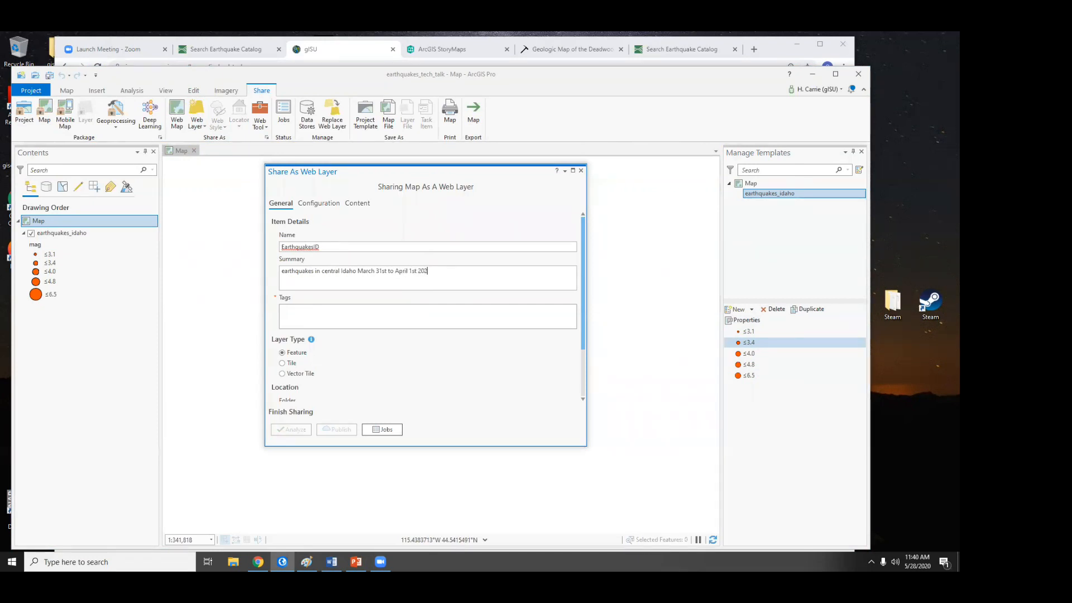
click(379, 318)
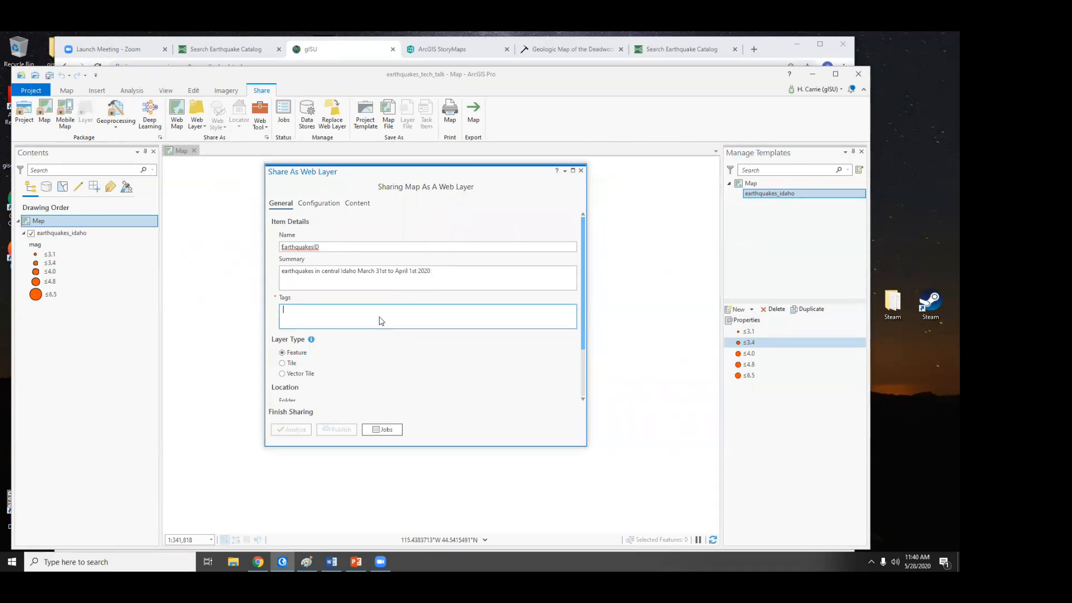
text(earthquakes Idaho)
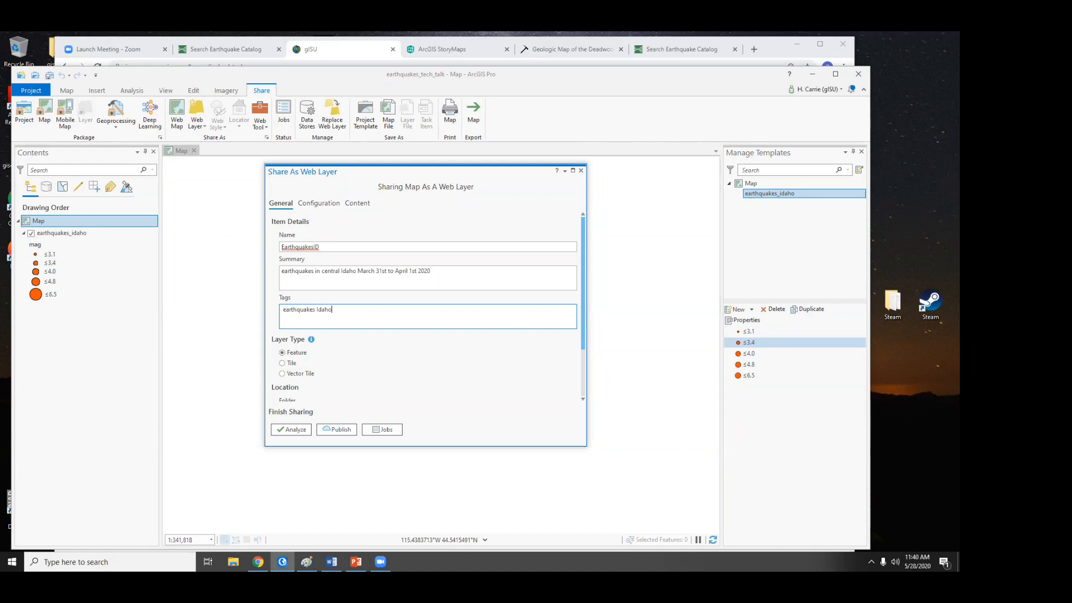
Set the web layer to be shared with the earthquakes Idaho 2020 group only.
drag(431, 447, 429, 500)
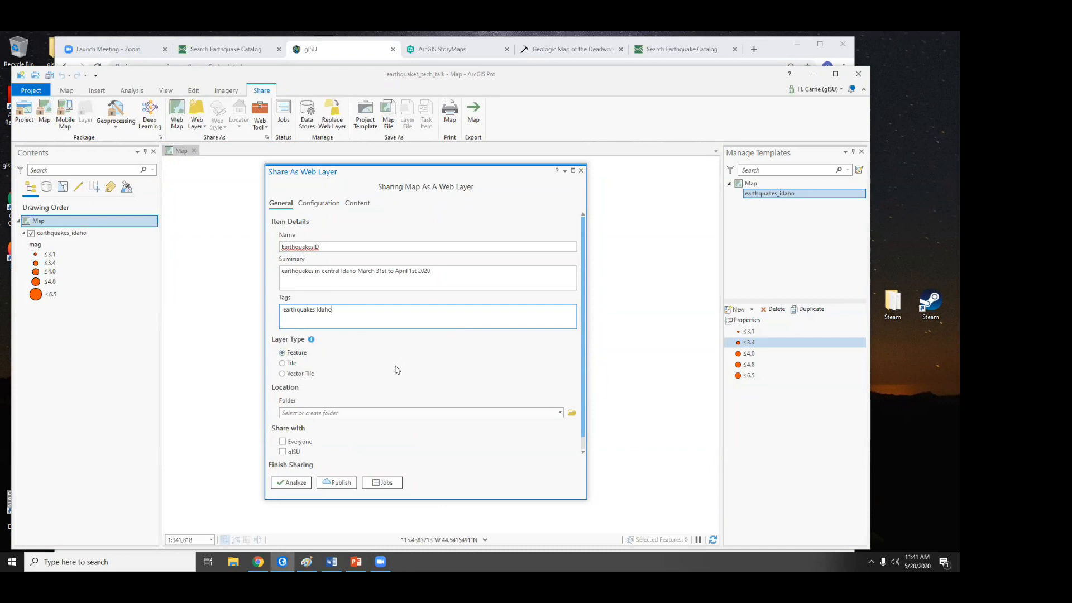
scroll(395, 369, down, 1)
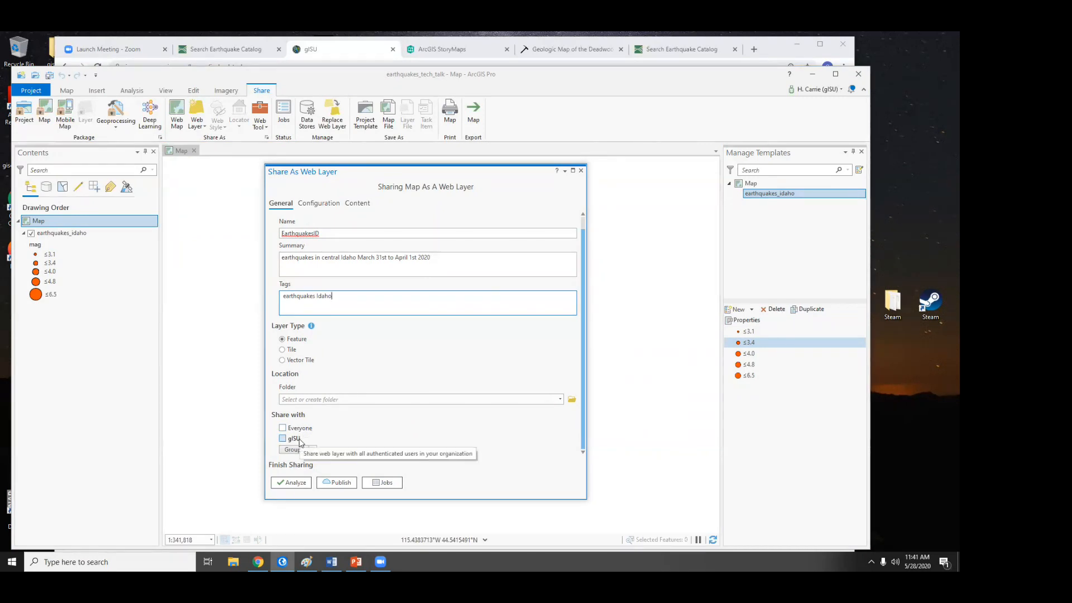
click(313, 451)
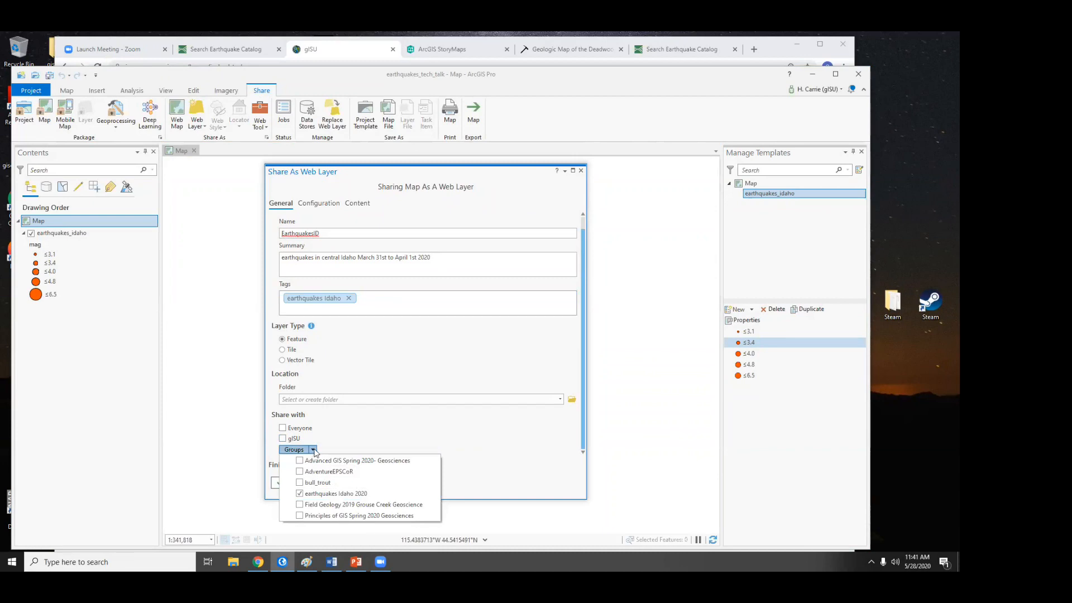
click(309, 494)
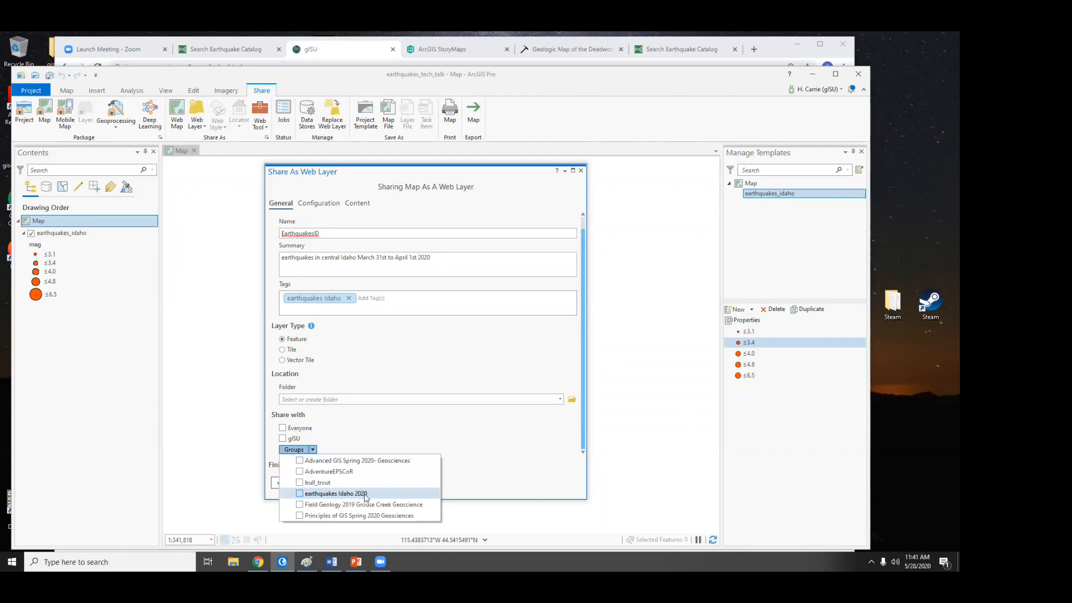
click(300, 494)
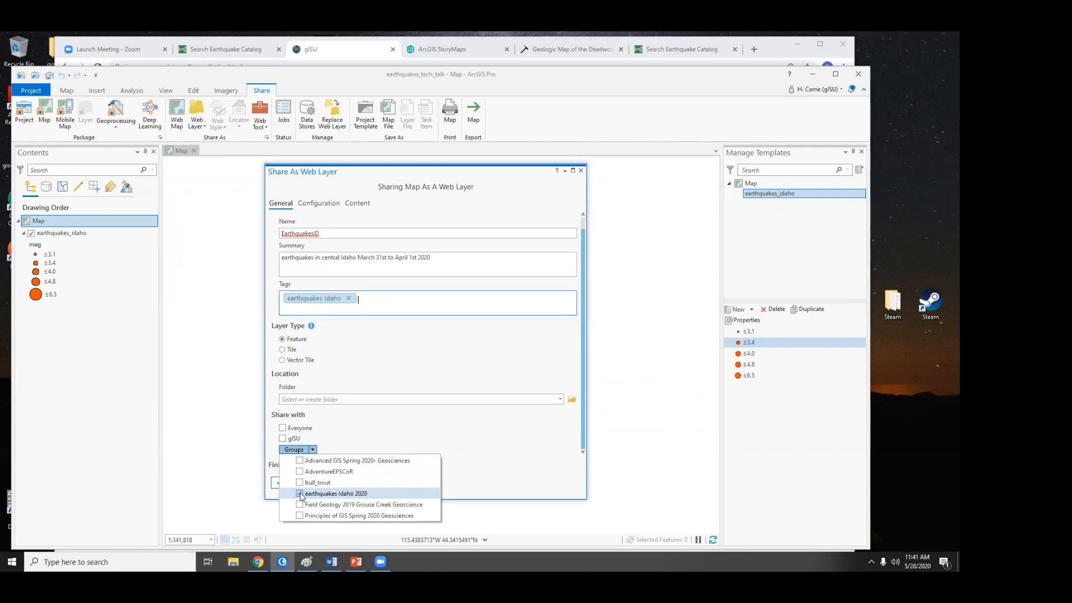
click(350, 436)
click(307, 450)
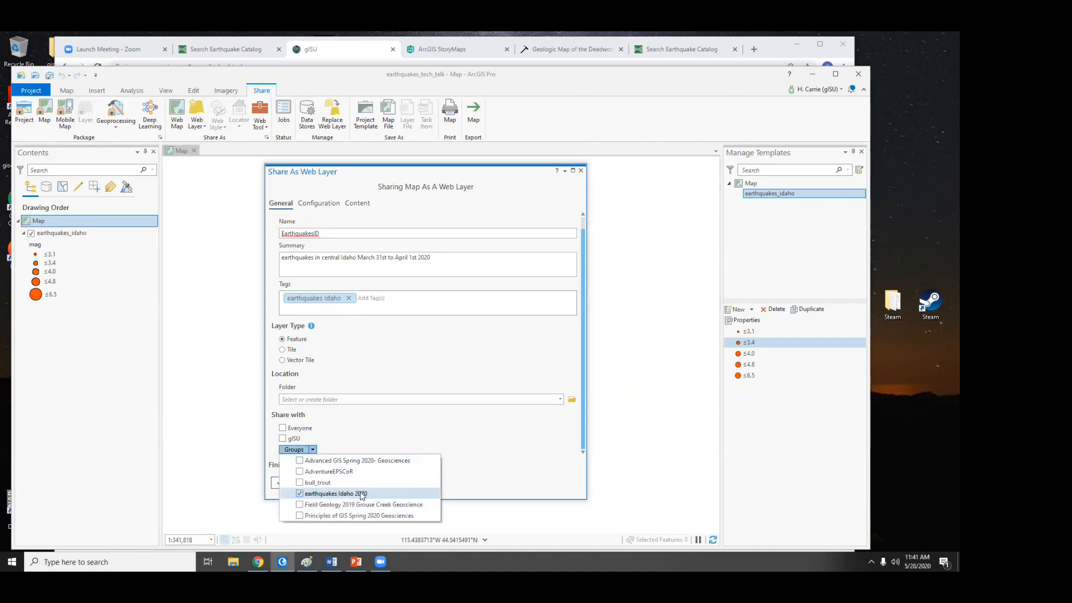
click(379, 438)
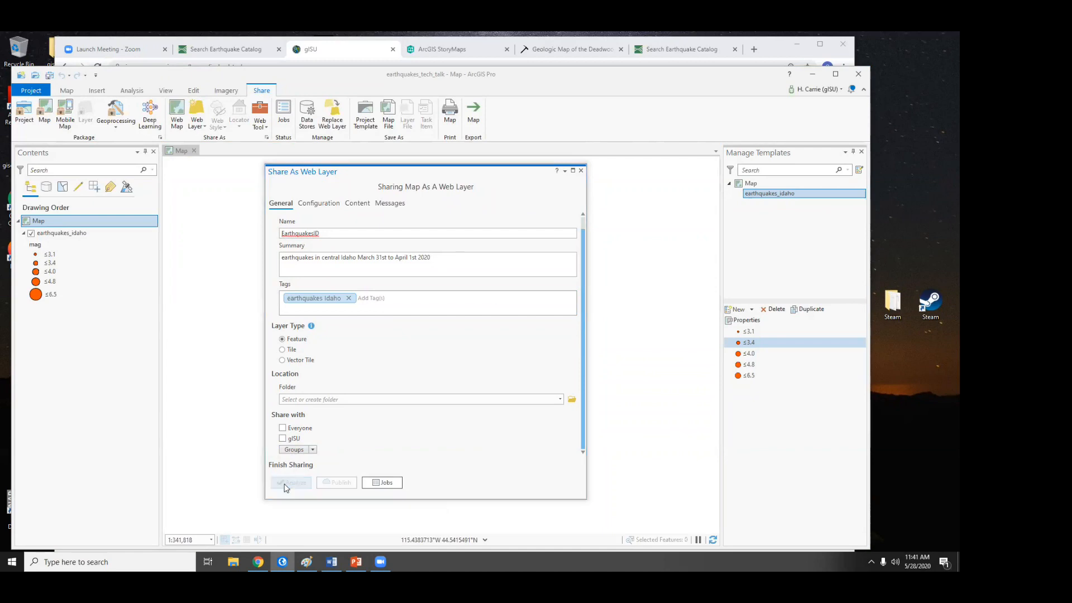
Analyze the EarthquakesID web layer for errors and publish it.
click(285, 487)
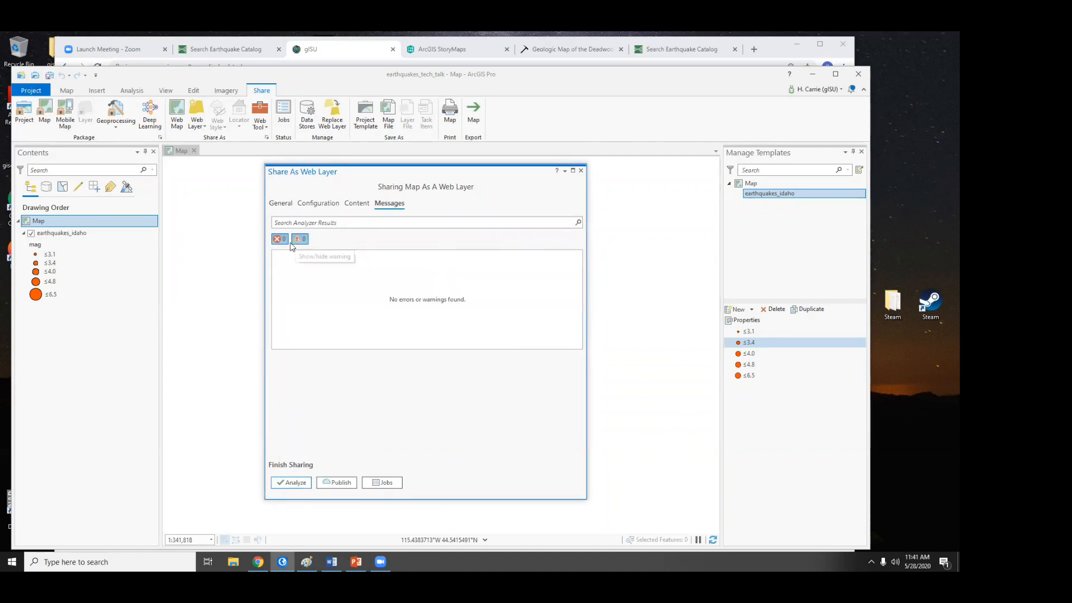
click(336, 484)
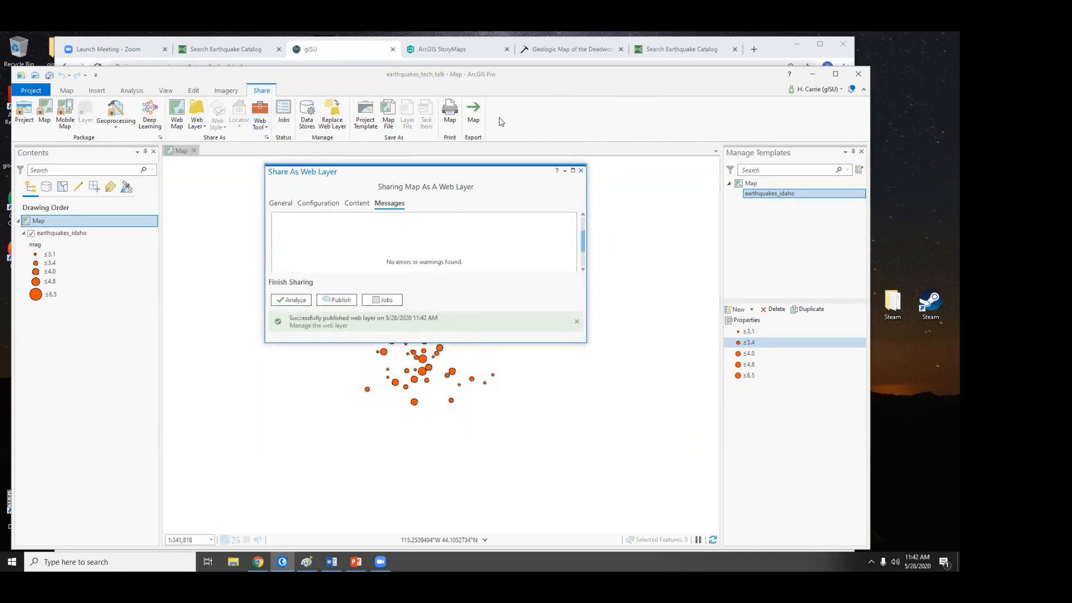
Switch to ArcGIS Online in the browser and open the EarthquakesID hosted feature layer from the content list.
click(811, 76)
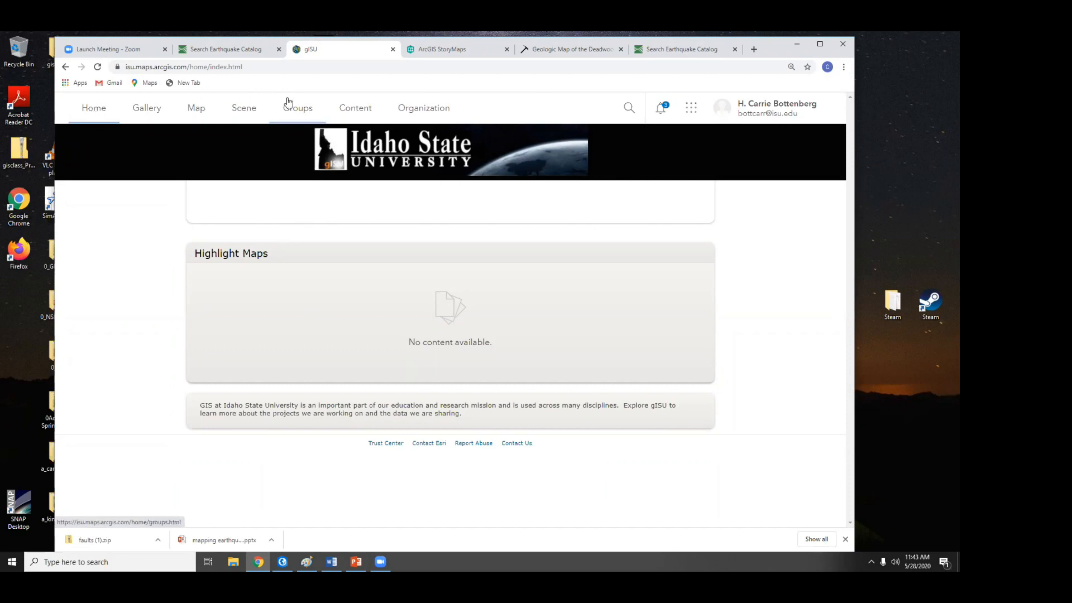
click(351, 109)
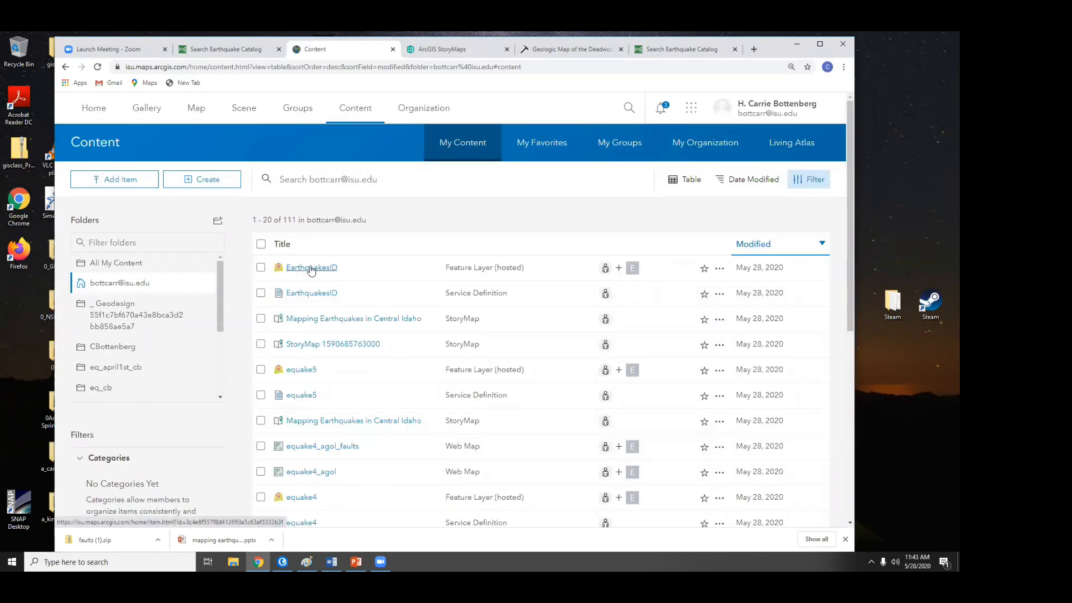
scroll(408, 338, down, 6)
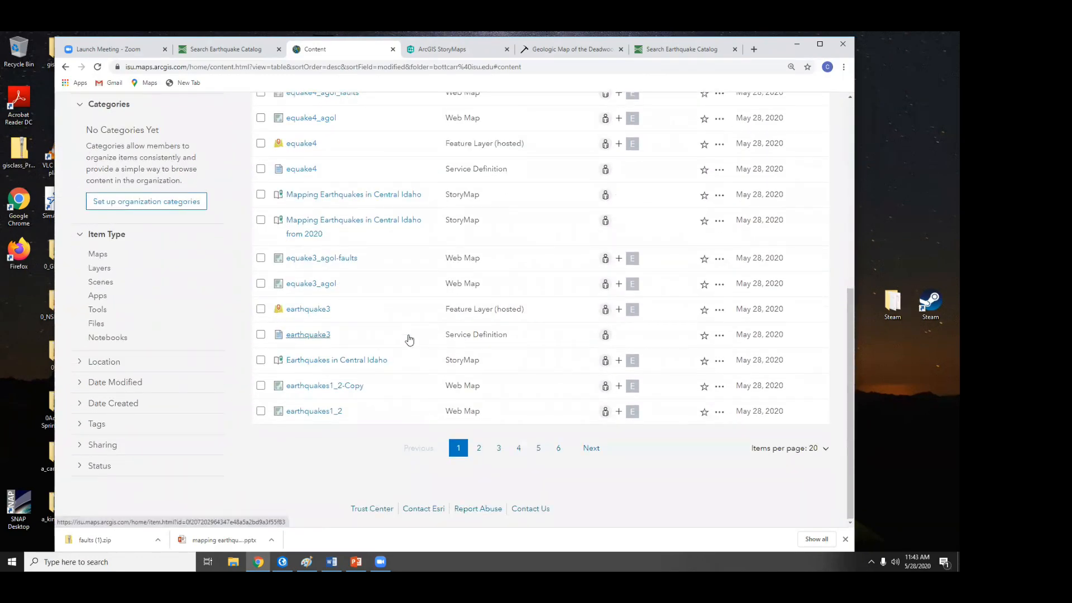
scroll(408, 338, up, 6)
click(306, 268)
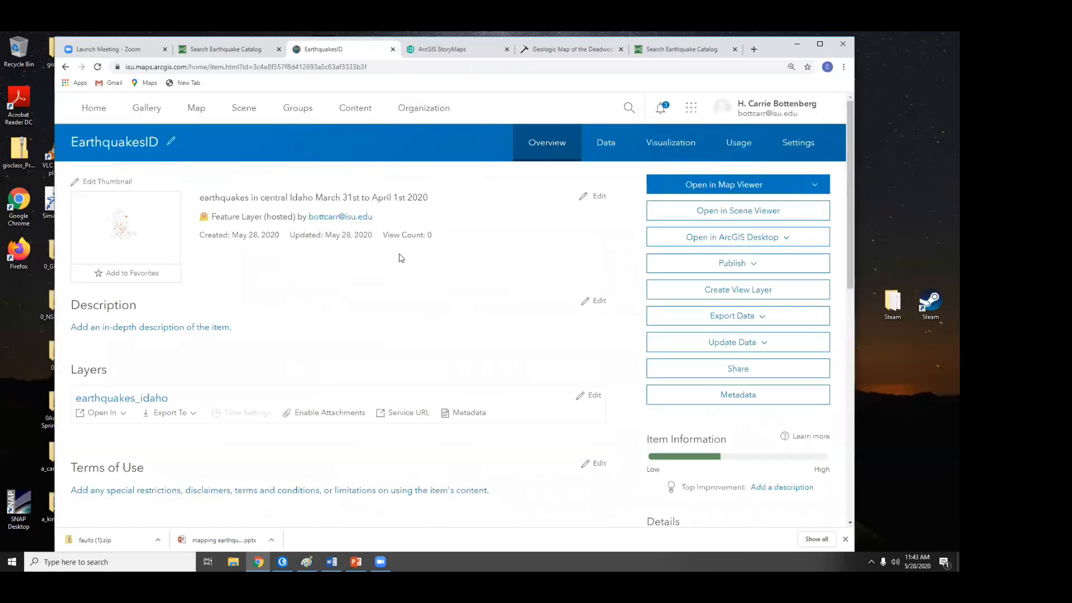
mouse_move(114, 242)
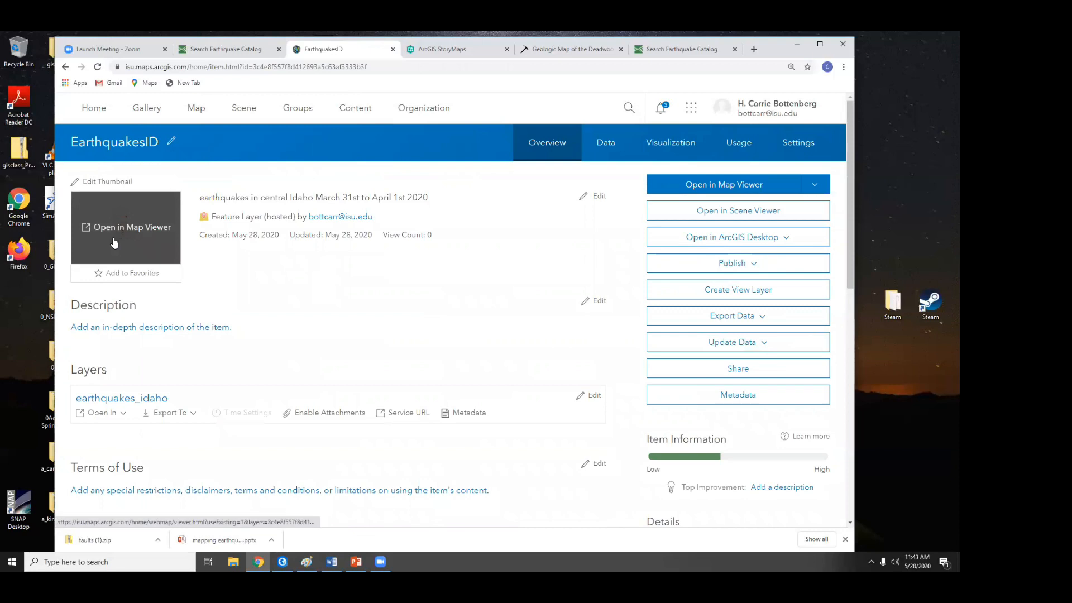
click(114, 242)
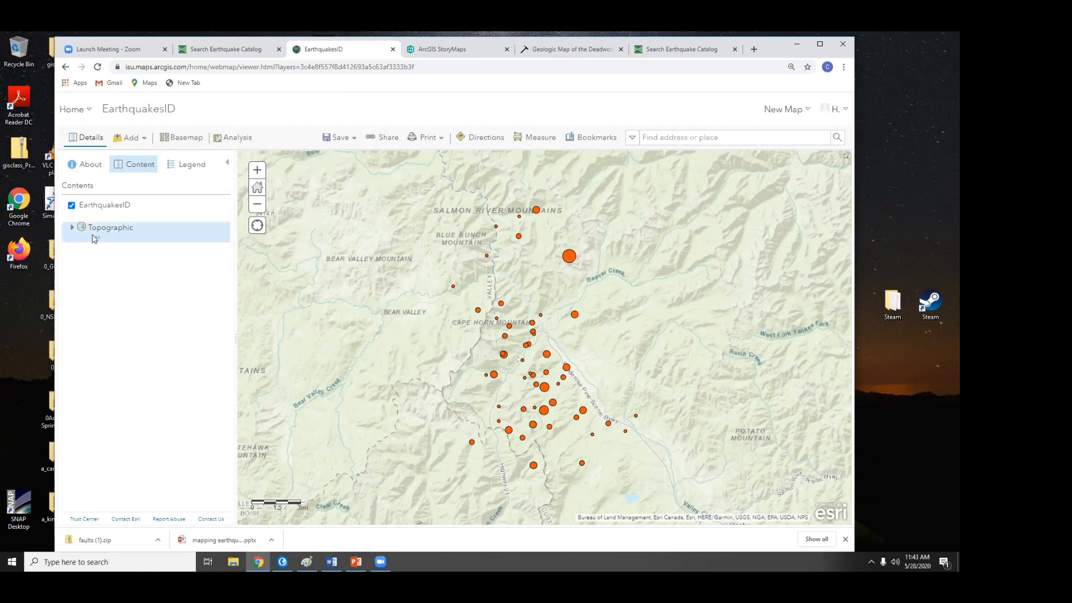
mouse_move(78, 210)
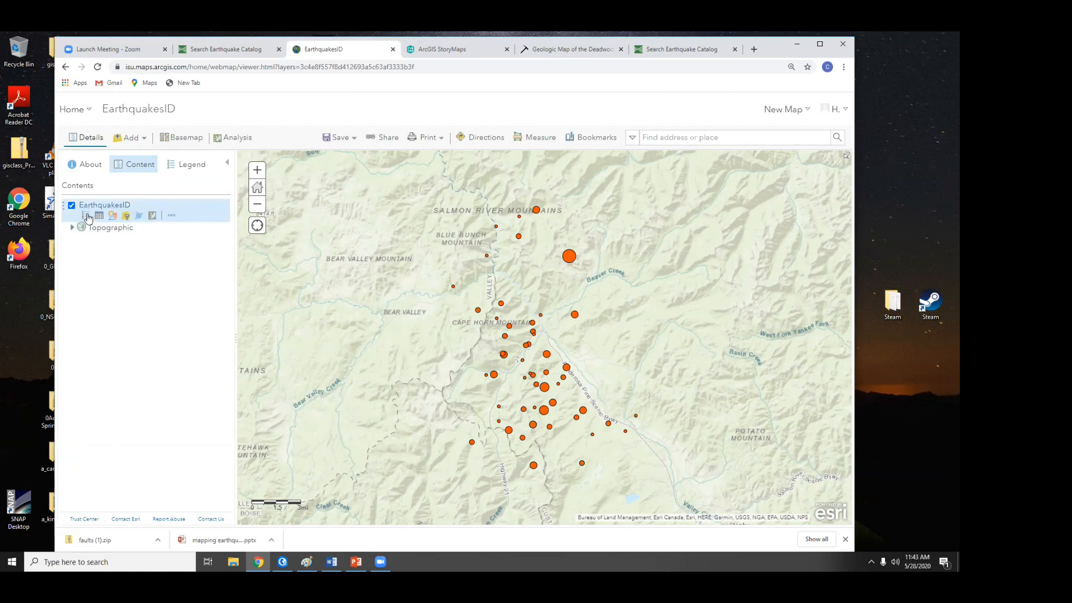
click(86, 217)
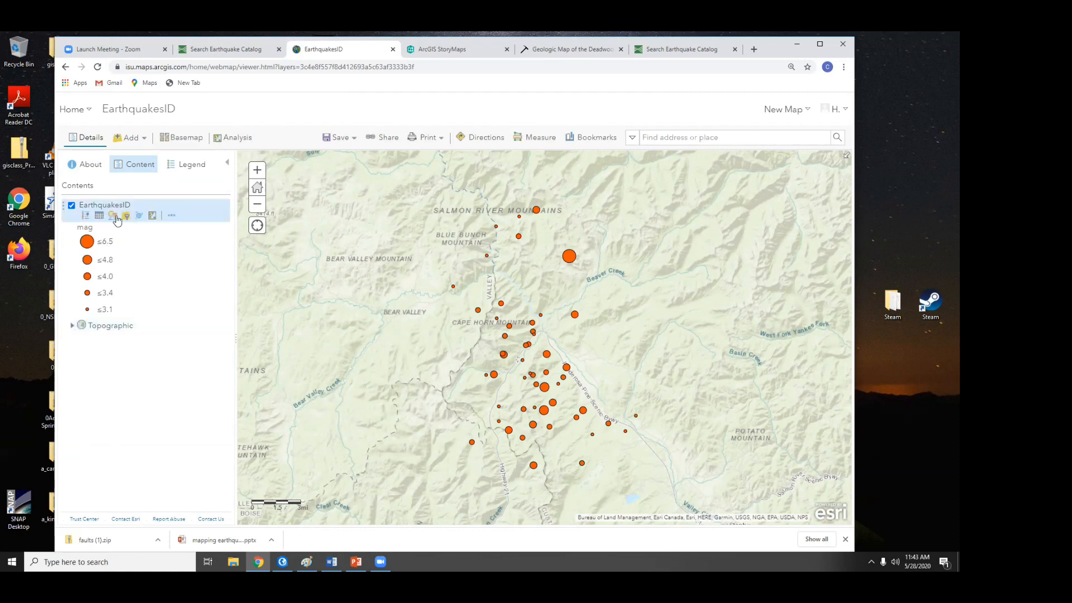
click(113, 216)
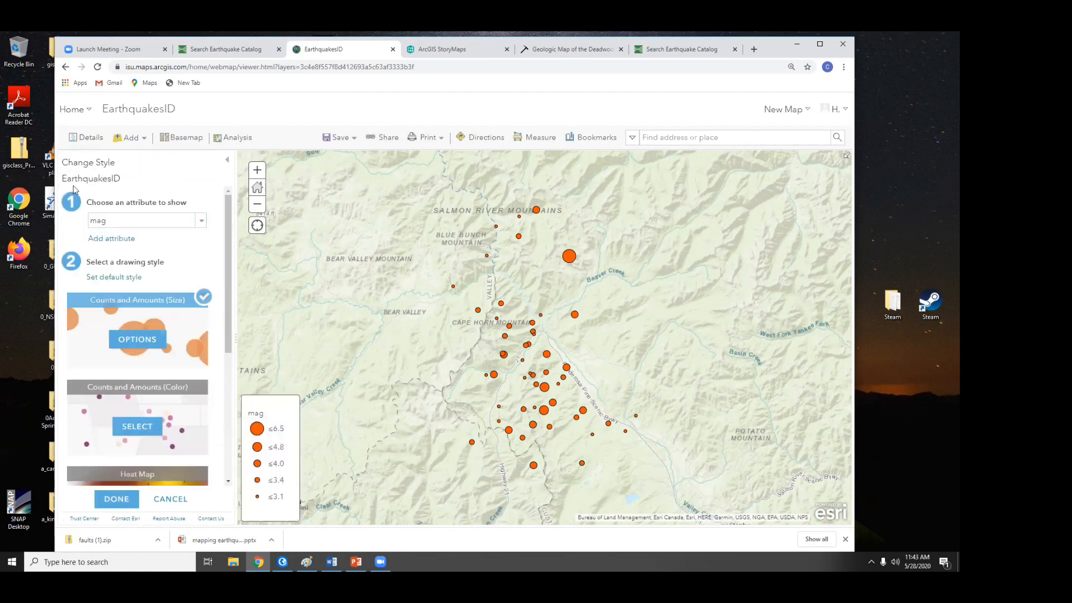
click(65, 67)
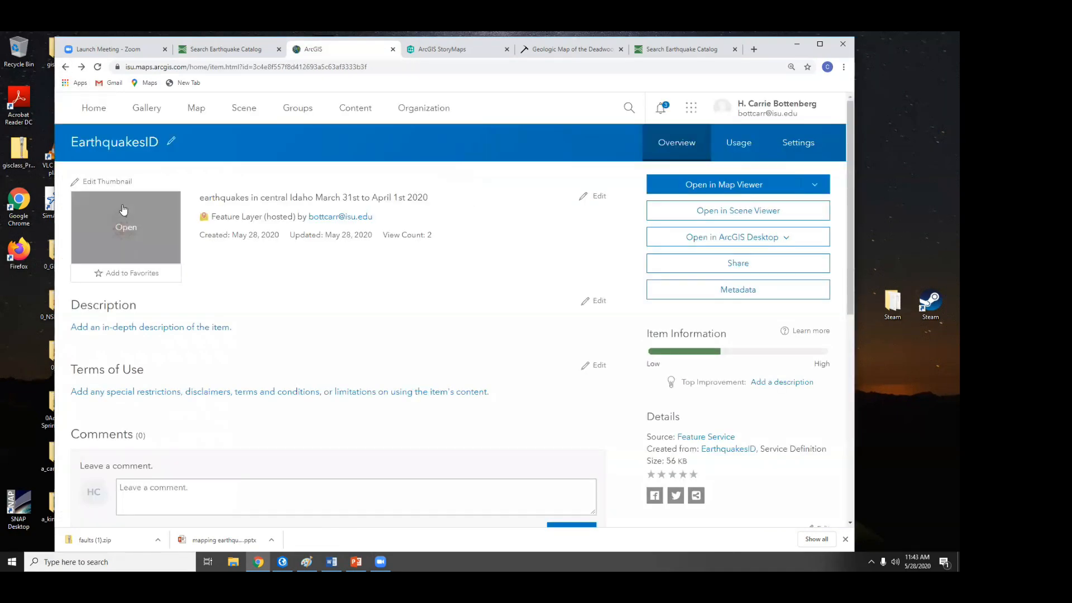
Open the EarthquakesID layer in Map Viewer with its legend shown, and open its style settings.
click(124, 212)
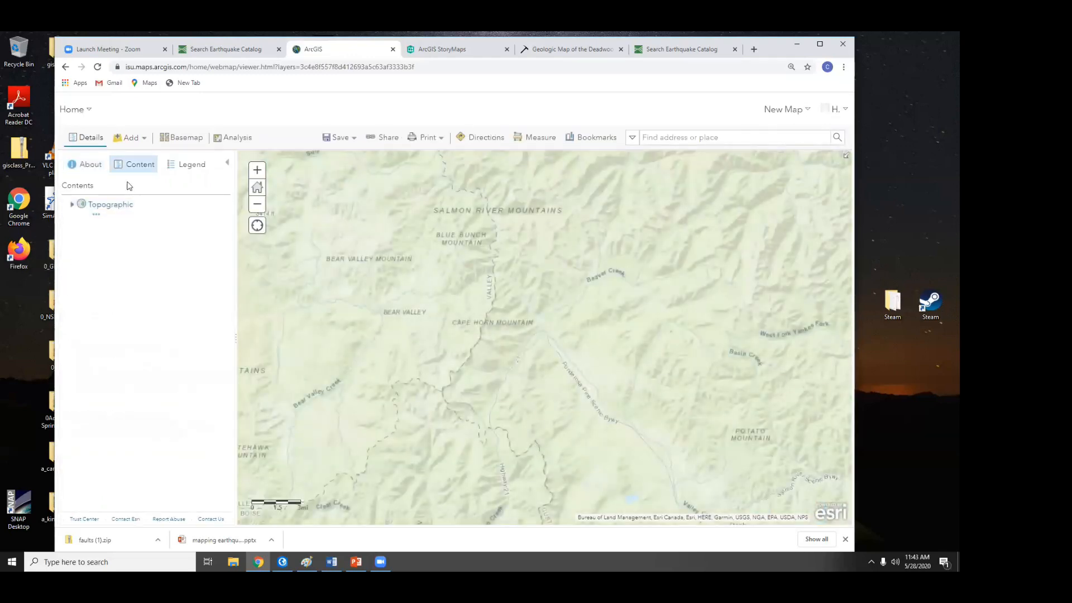
mouse_move(106, 207)
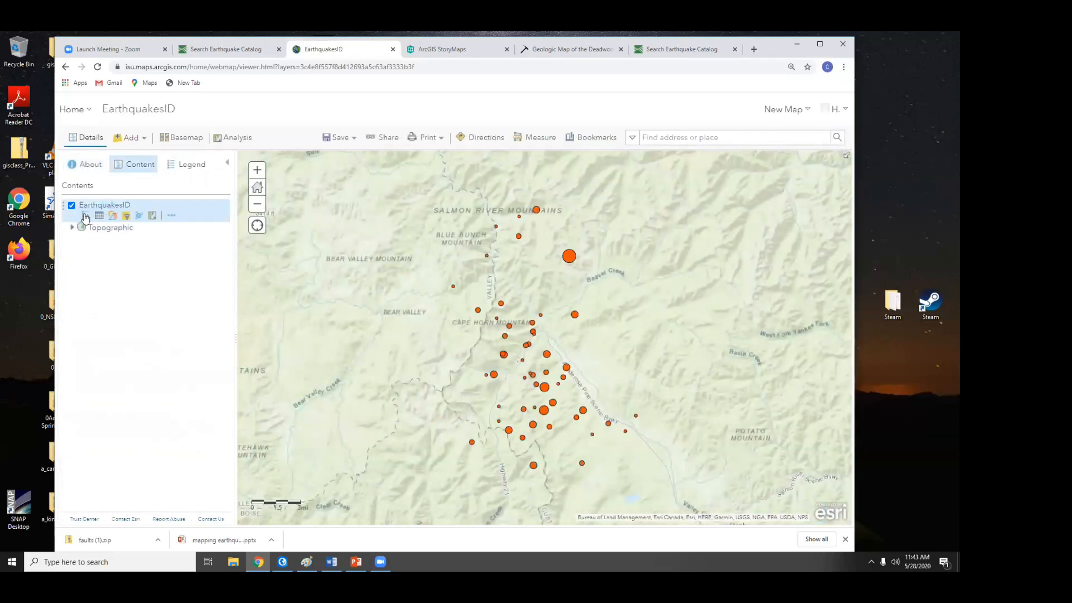
click(85, 217)
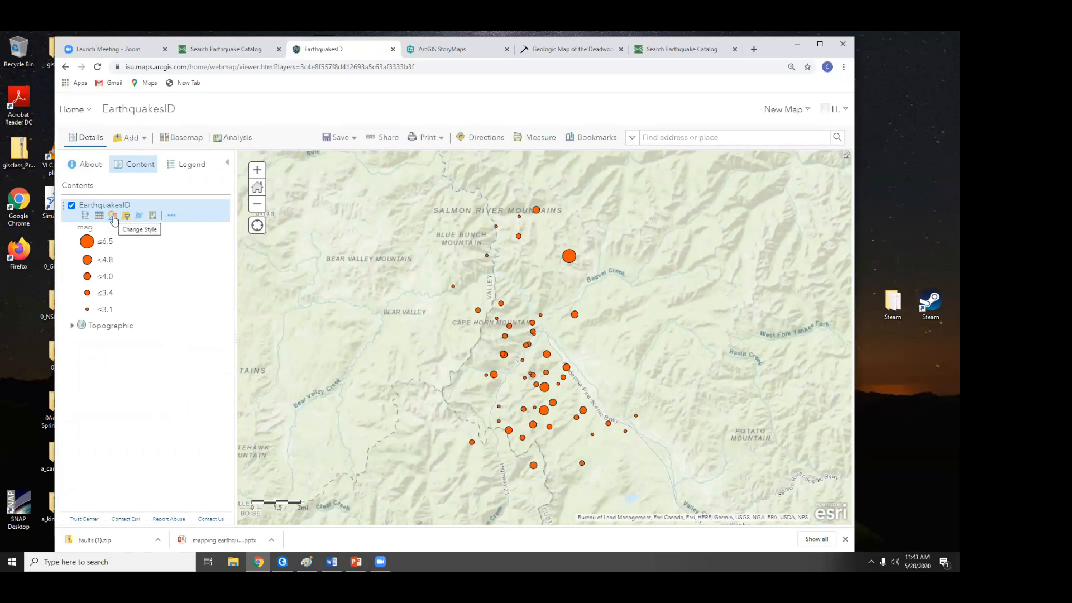
click(114, 217)
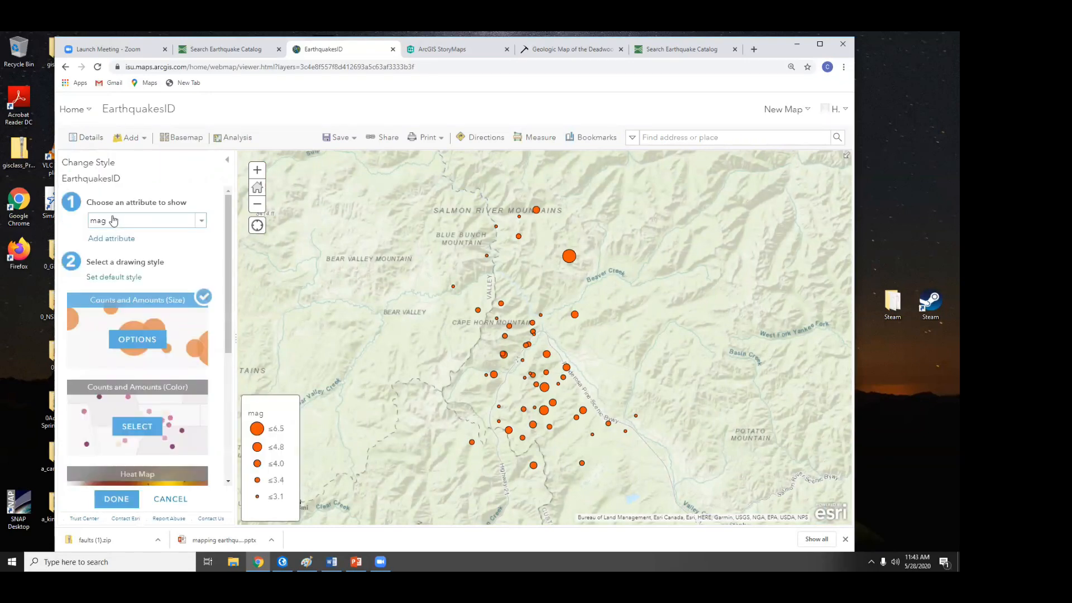
Start saving the map as a new web map with the title Earthquakes_ID2.
click(339, 137)
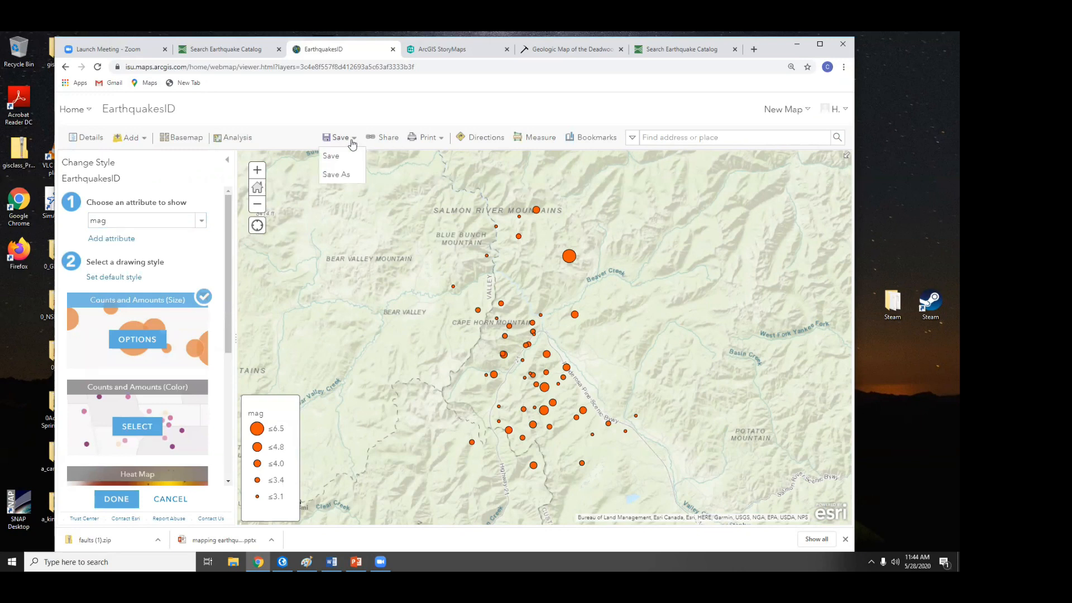
click(354, 177)
click(478, 285)
text(E)
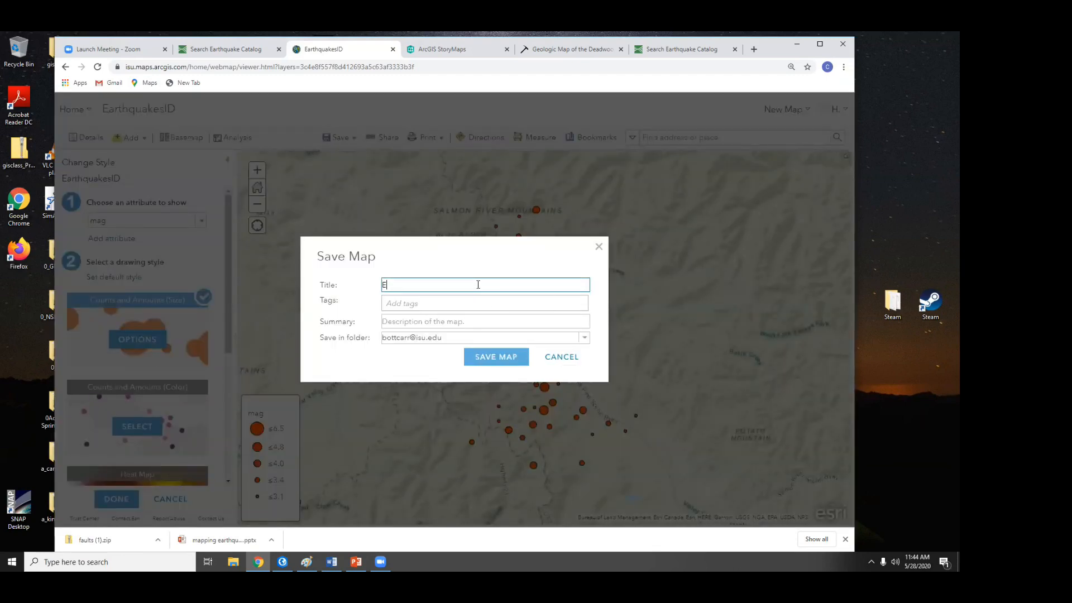
text(arthquakes_ID2)
Add the tag "earthquakes spring 2020" and the summary "Idaho quakes" to the new map, and save it.
click(450, 303)
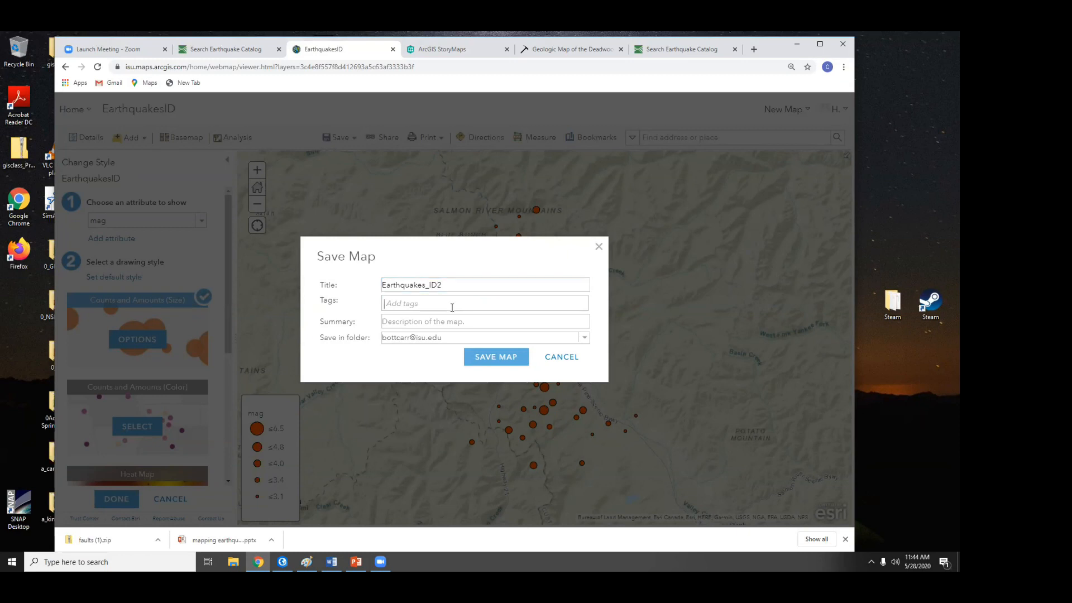
text(earth)
key(Return)
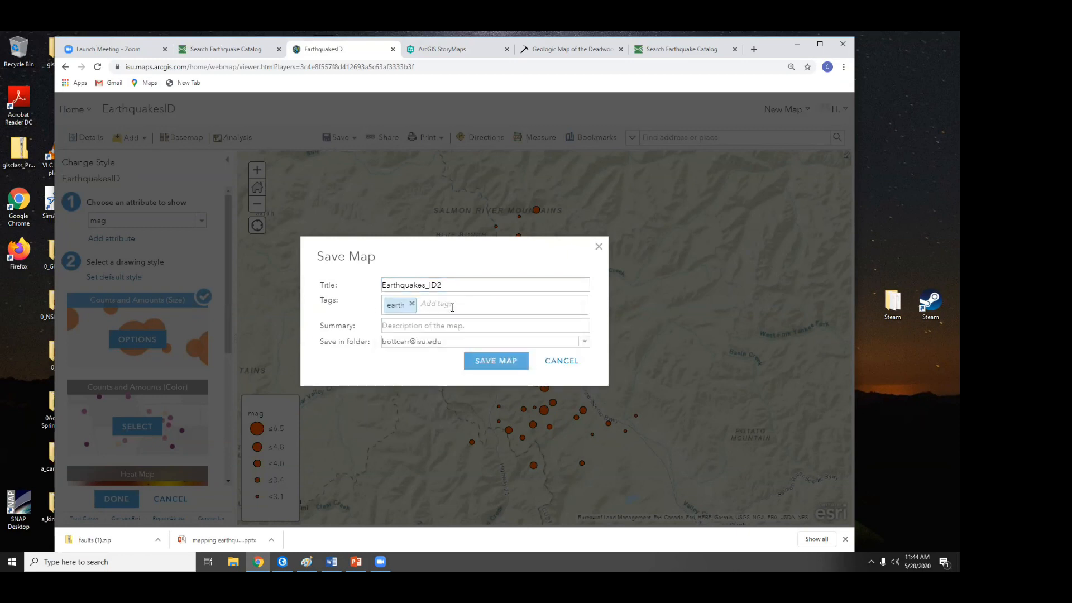
key(BackSpace)
text(earthq)
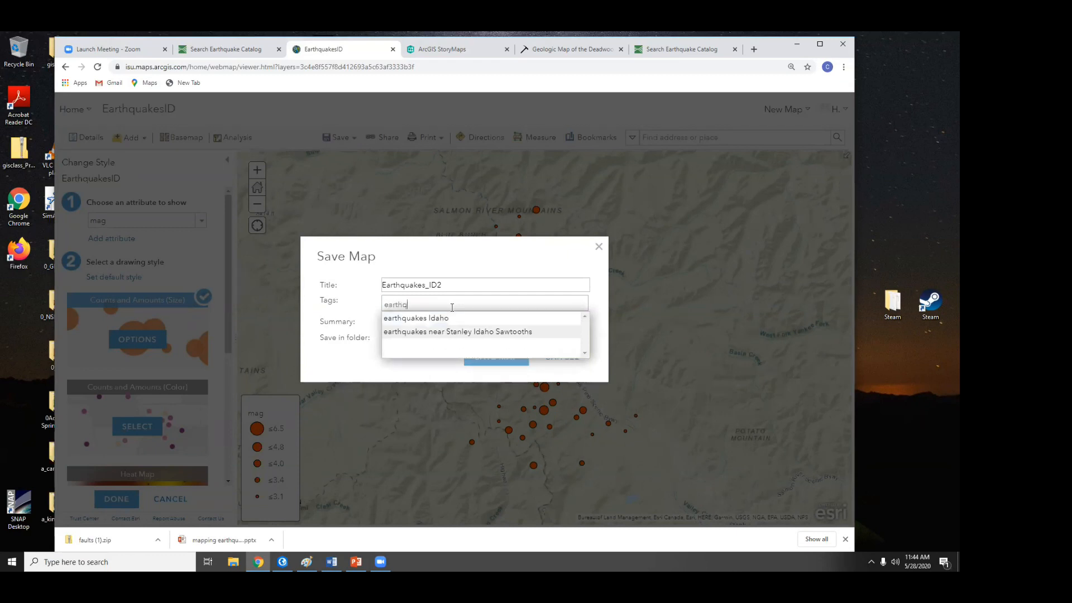
text(uakes spr)
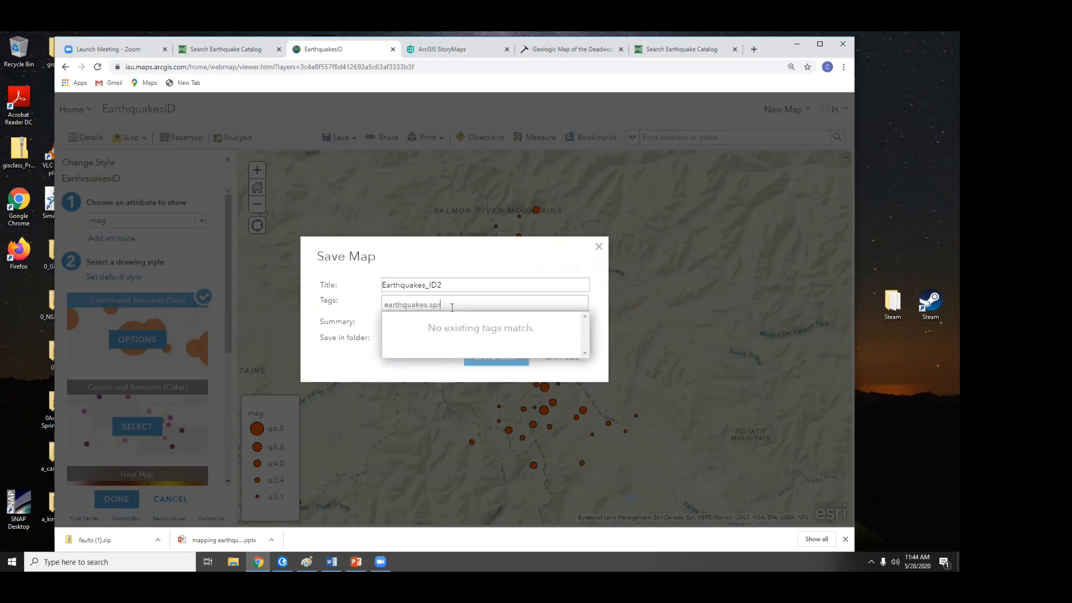
text(ing2020)
key(Return)
click(406, 341)
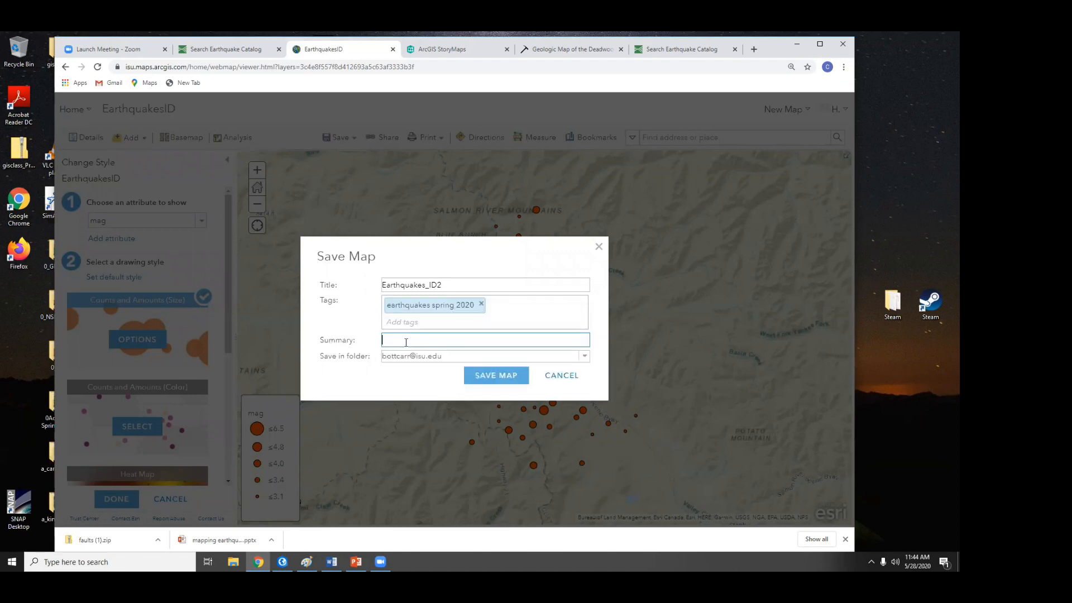
text(IDaho quakes)
click(471, 375)
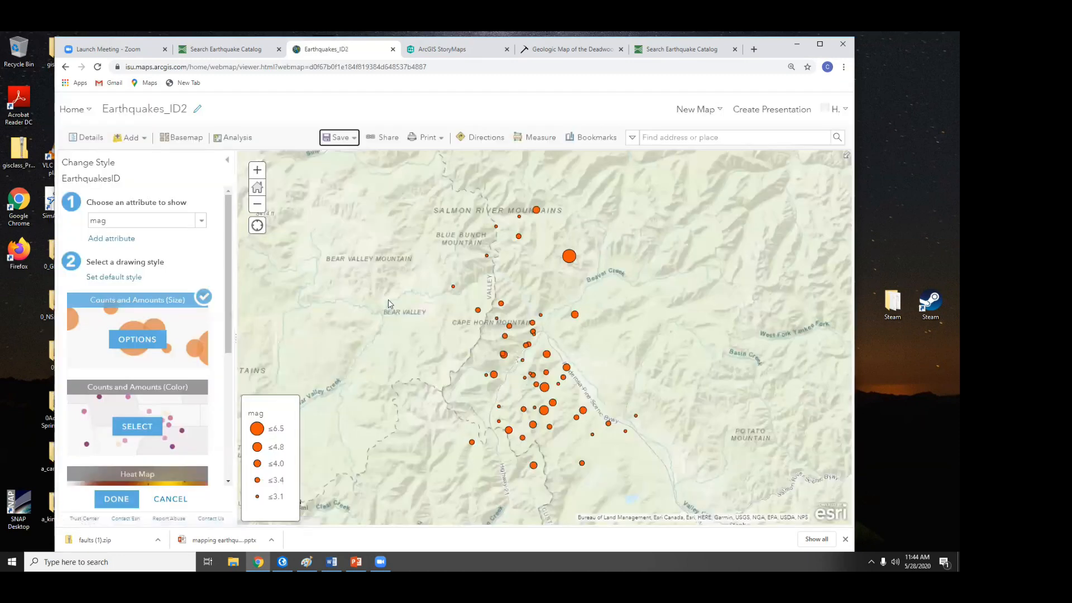
Share the Earthquakes_ID2 map with members of the earthquakes Idaho 2020 group.
click(385, 138)
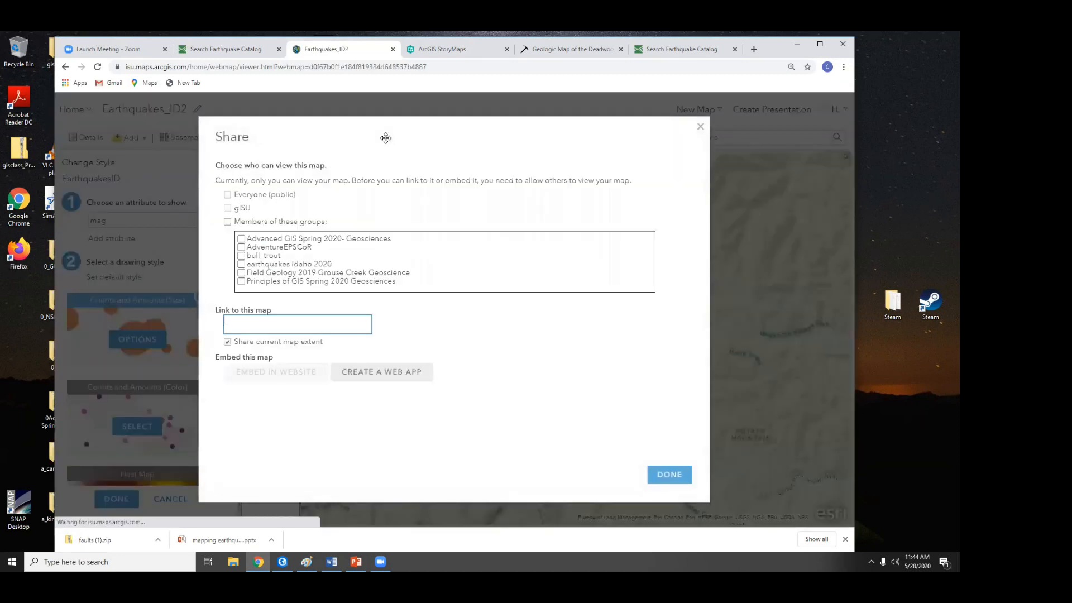
click(241, 264)
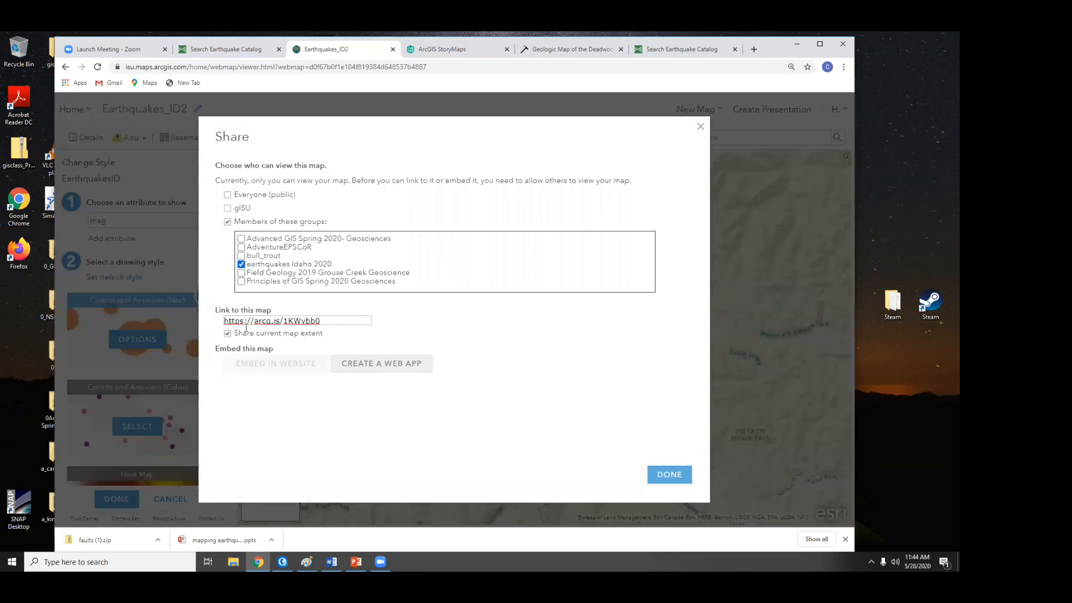
click(323, 330)
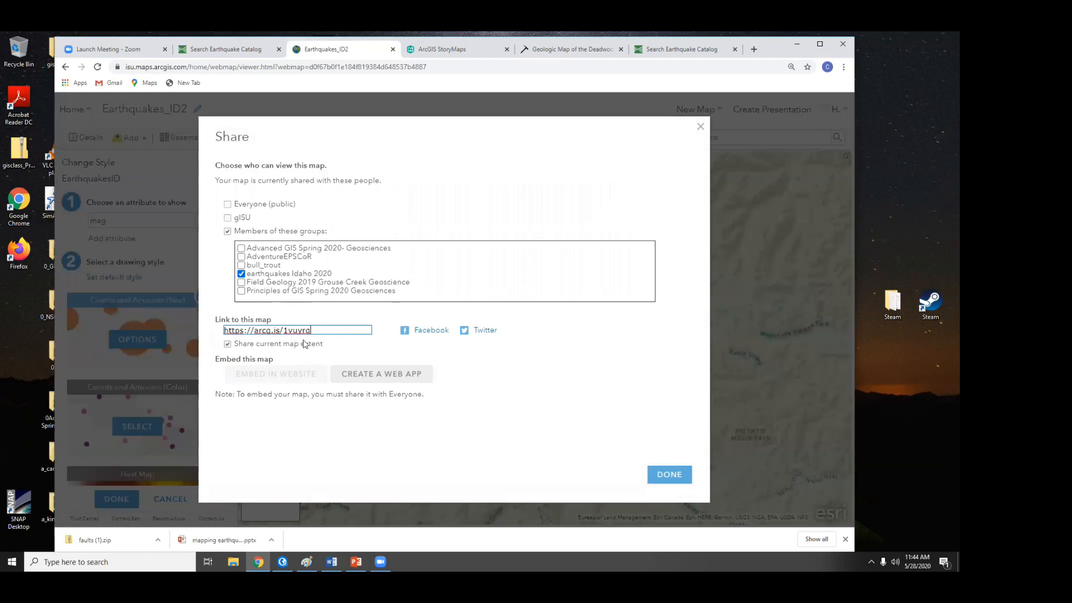
click(665, 475)
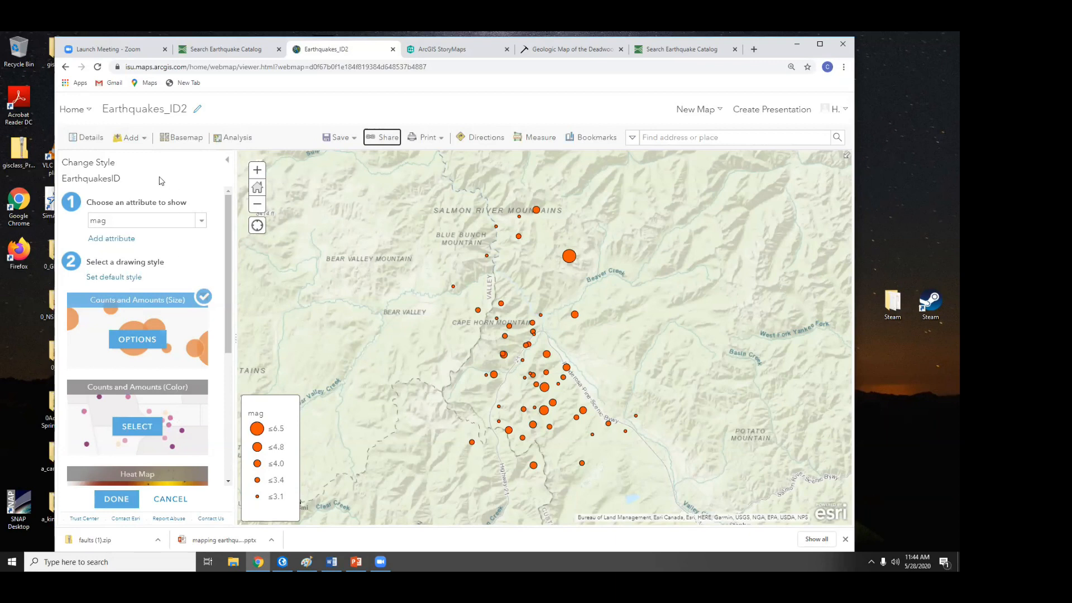
Import the zipped shapefile faults (1).zip from the earthquakes_2020 folder as a layer, generalizing features for web display.
click(134, 139)
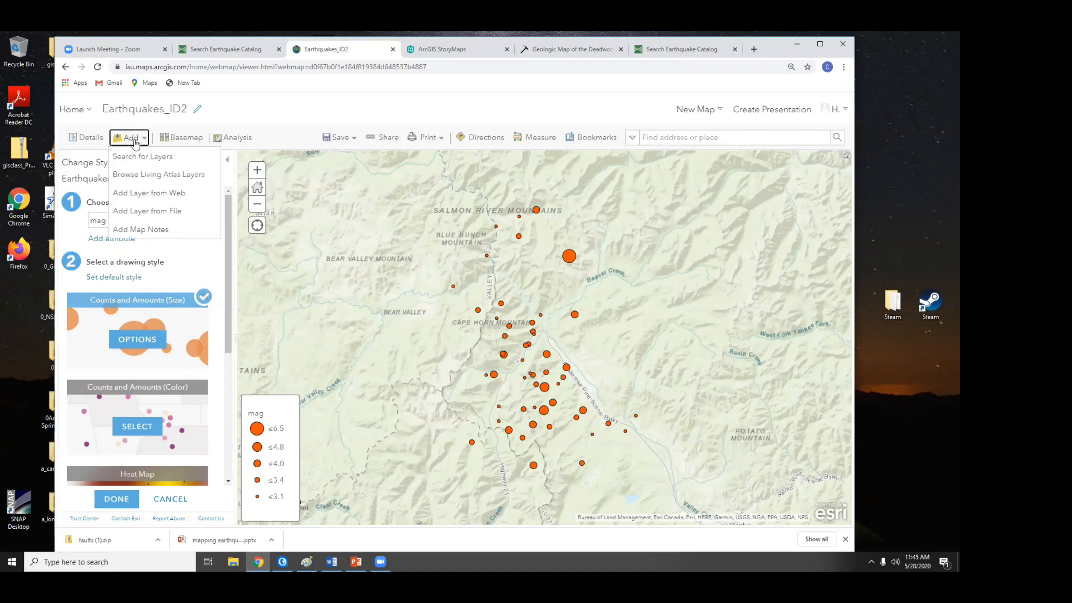
click(150, 215)
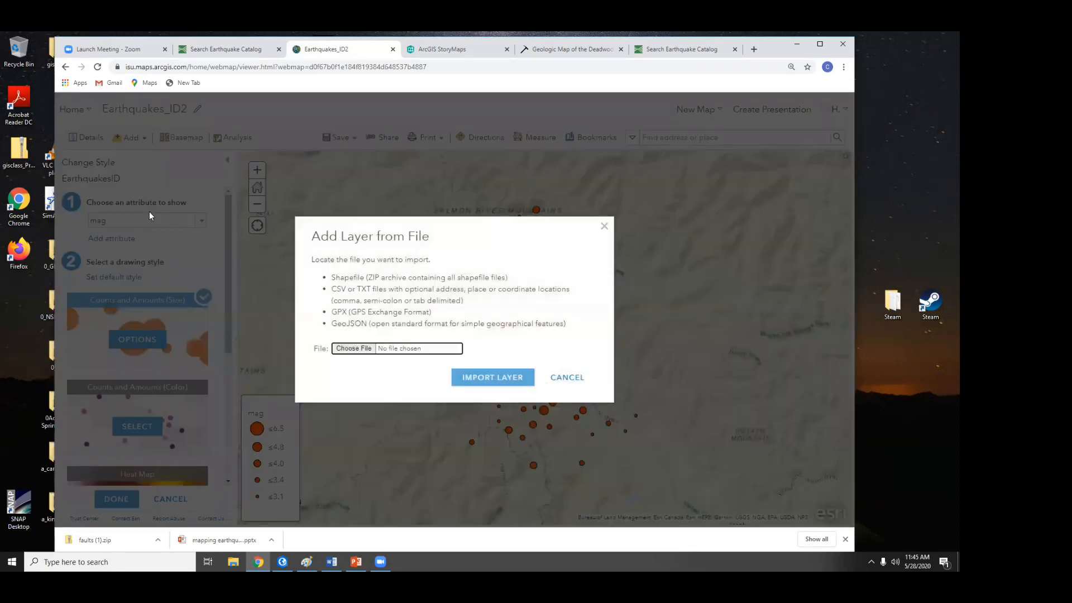
drag(331, 278, 521, 277)
click(354, 349)
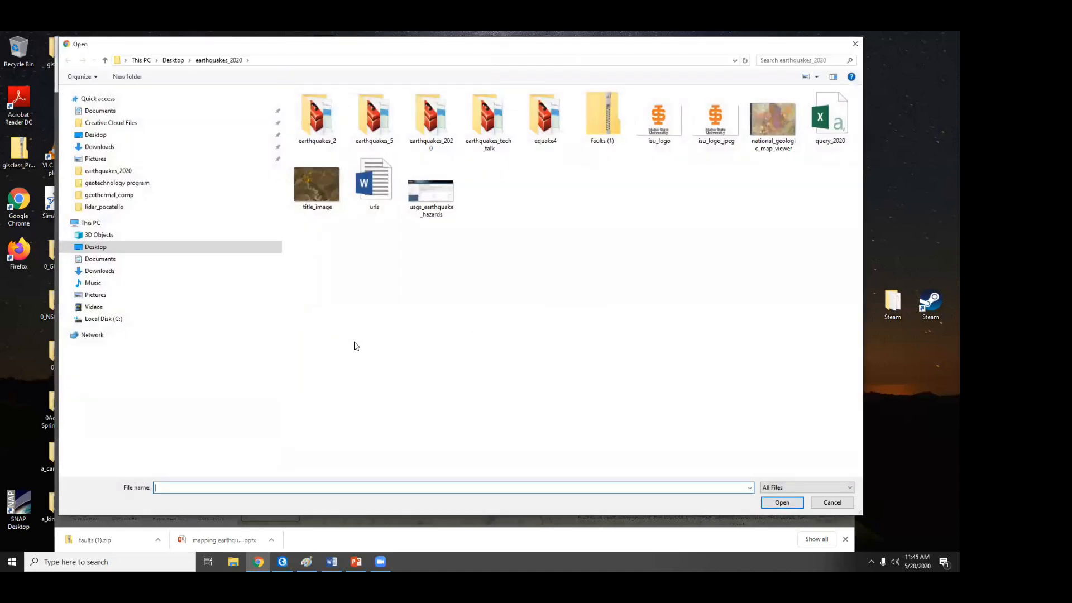
click(598, 122)
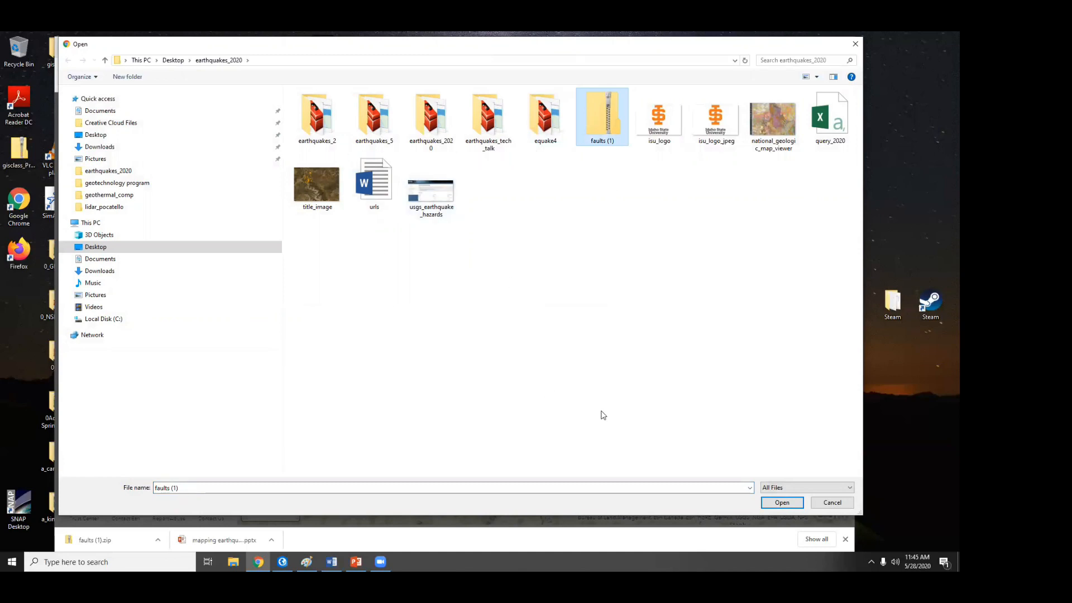
click(782, 502)
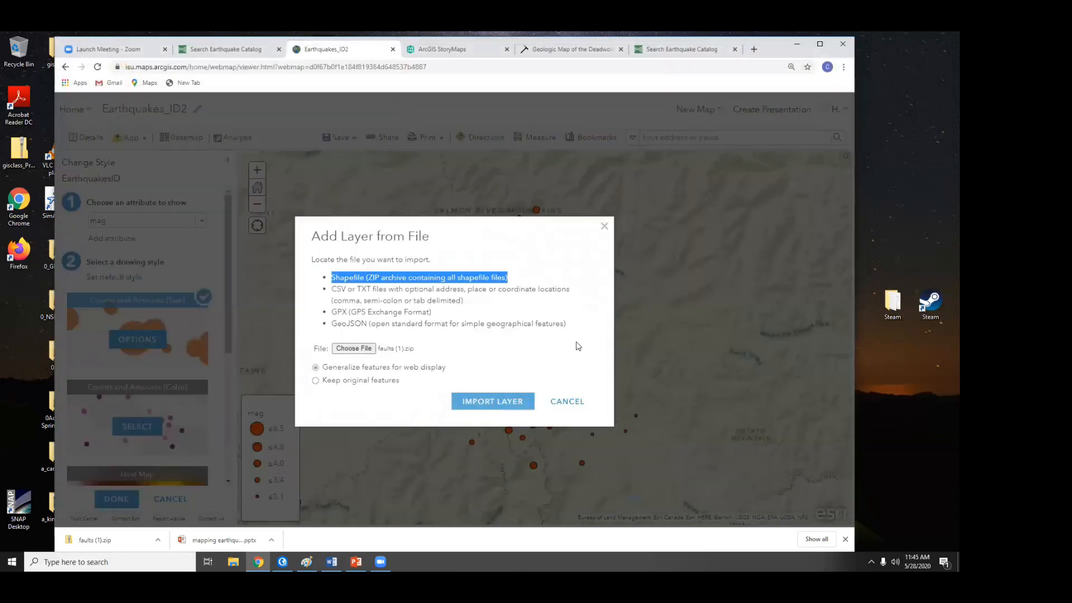
click(486, 405)
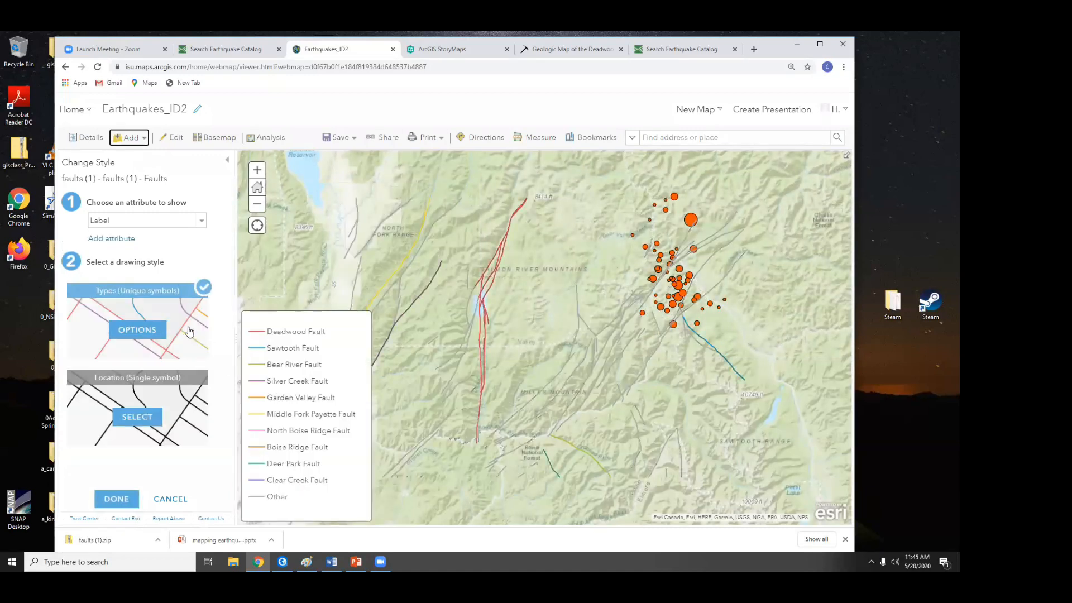
Examine where the Sawtooth Fault and the surrounding faults lie relative to the earthquake points and Stanley.
drag(670, 293, 490, 351)
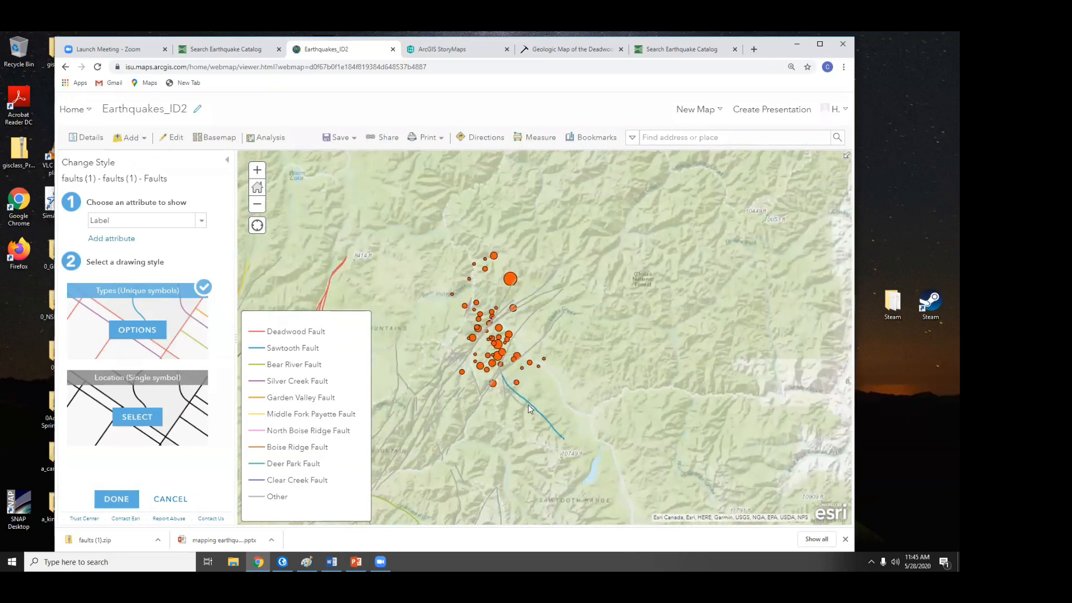
scroll(536, 395, up, 1)
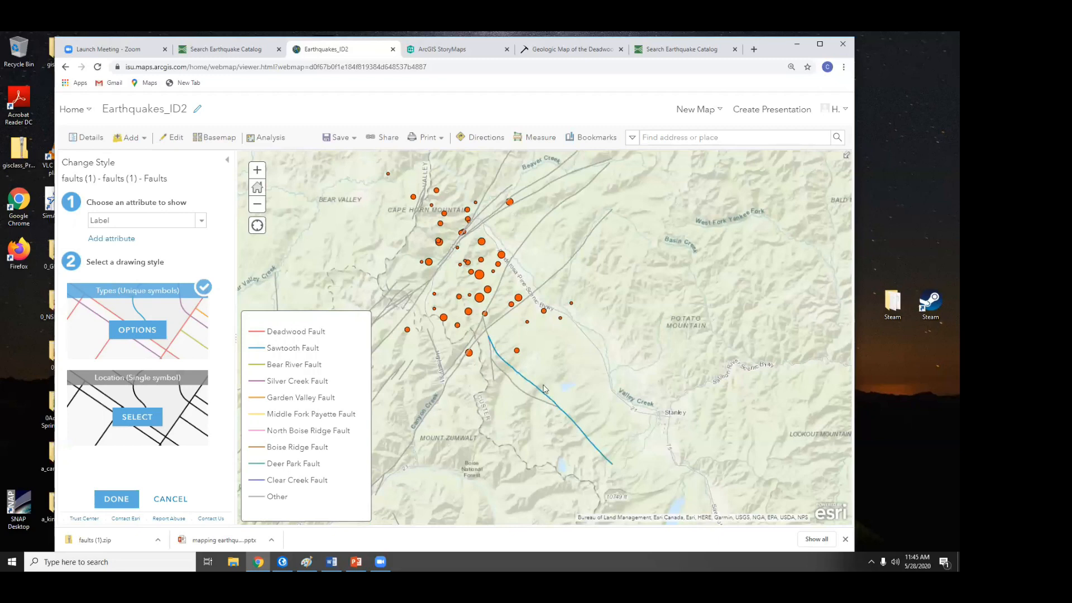
drag(610, 427, 569, 351)
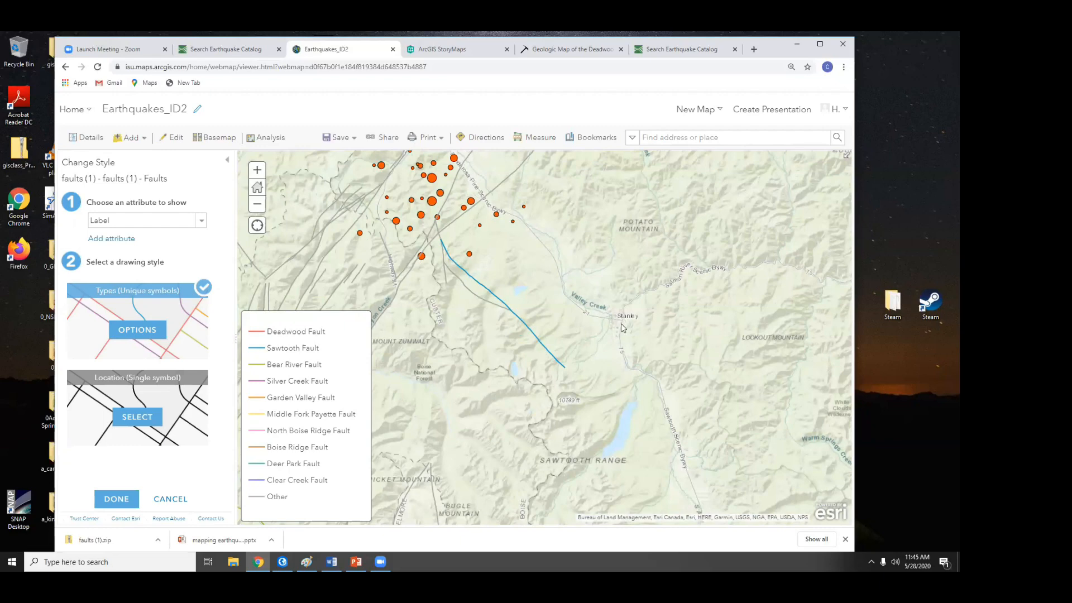
scroll(621, 324, up, 1)
drag(581, 349, 620, 358)
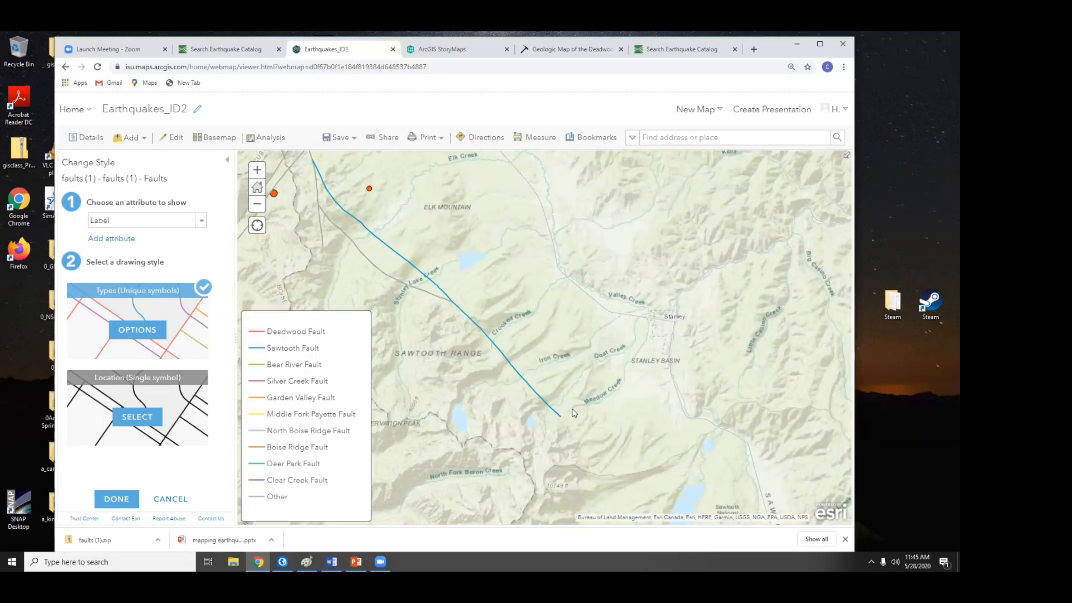
drag(422, 217, 613, 347)
scroll(483, 301, down, 1)
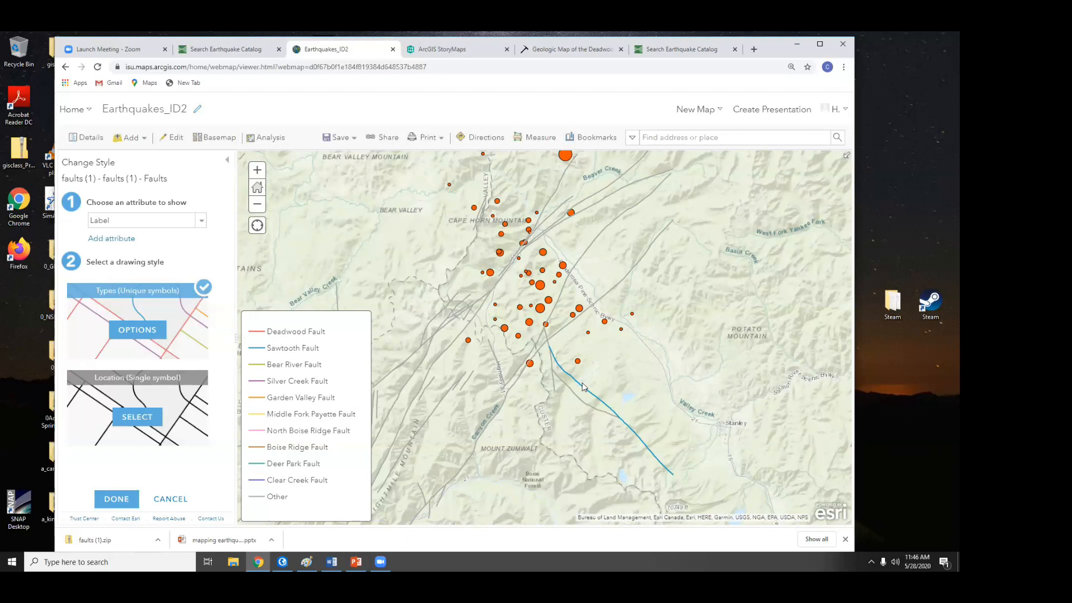
drag(607, 315, 572, 357)
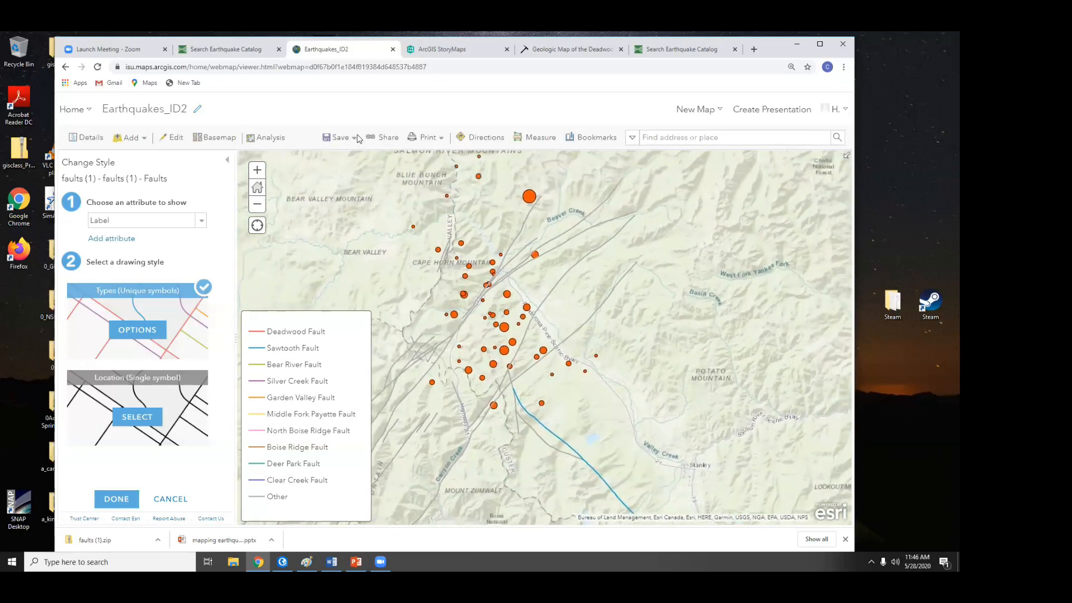
Save a copy of the map under the title Earthquakes_faults, keeping the tag and summary.
click(338, 137)
click(345, 175)
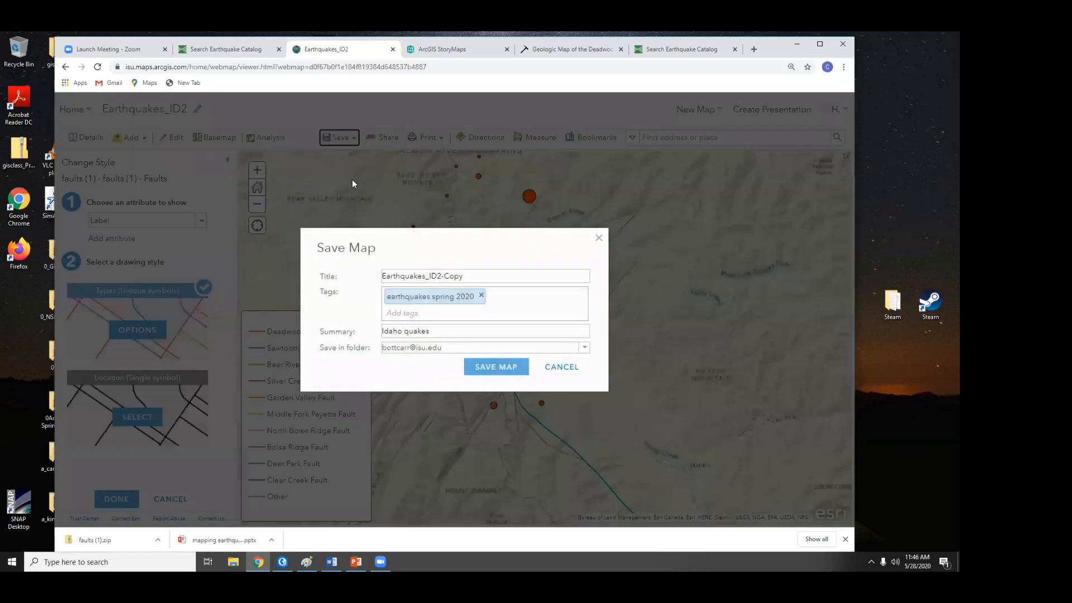
drag(431, 275, 532, 271)
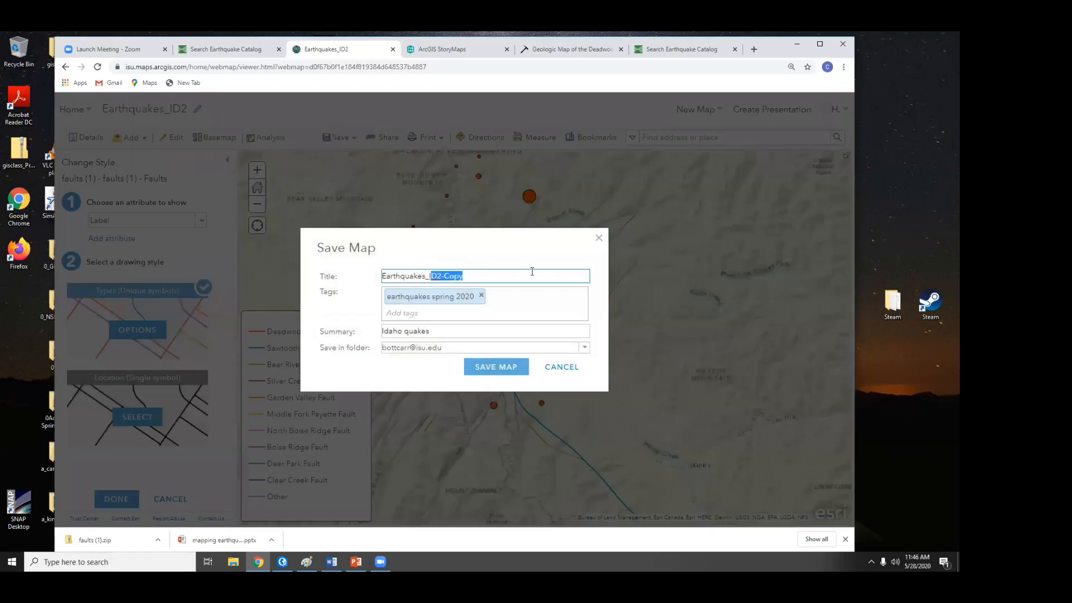
key(BackSpace)
text(faults)
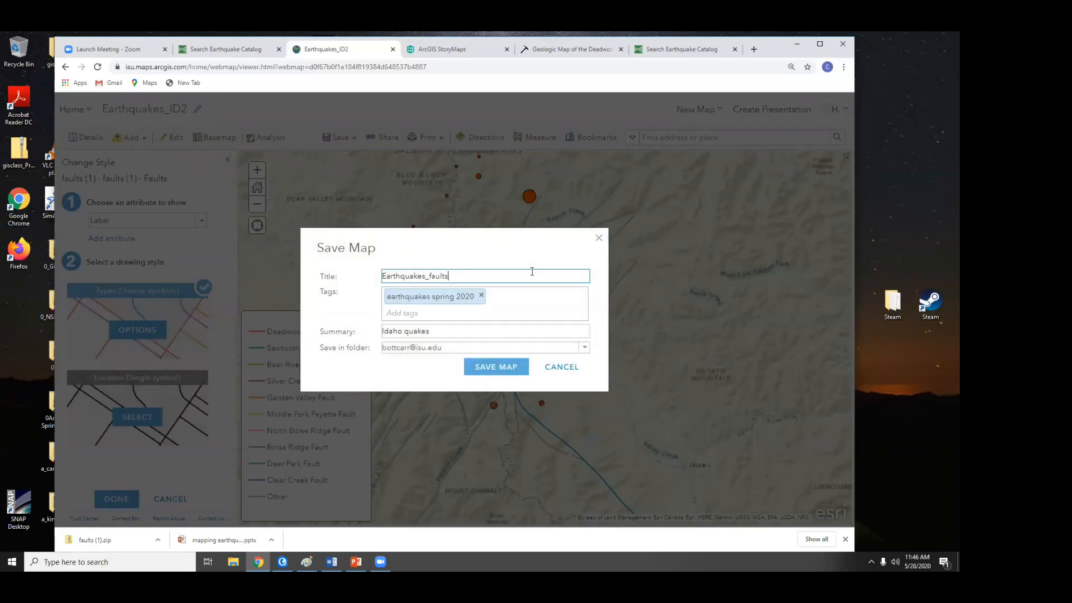
click(482, 370)
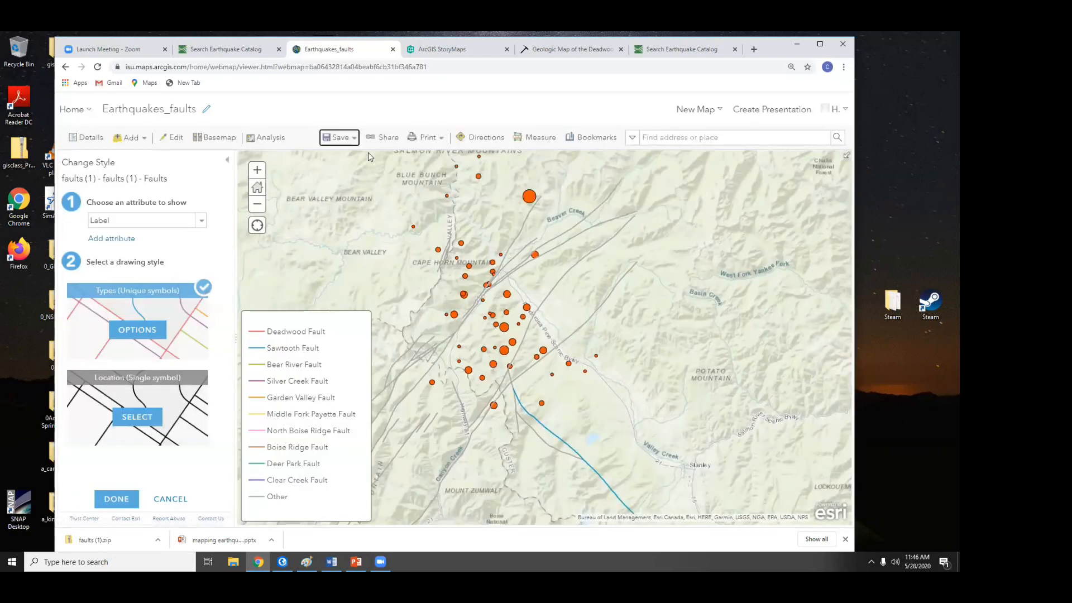
Share the Earthquakes_faults map with members of the earthquakes Idaho 2020 group.
click(373, 138)
click(244, 268)
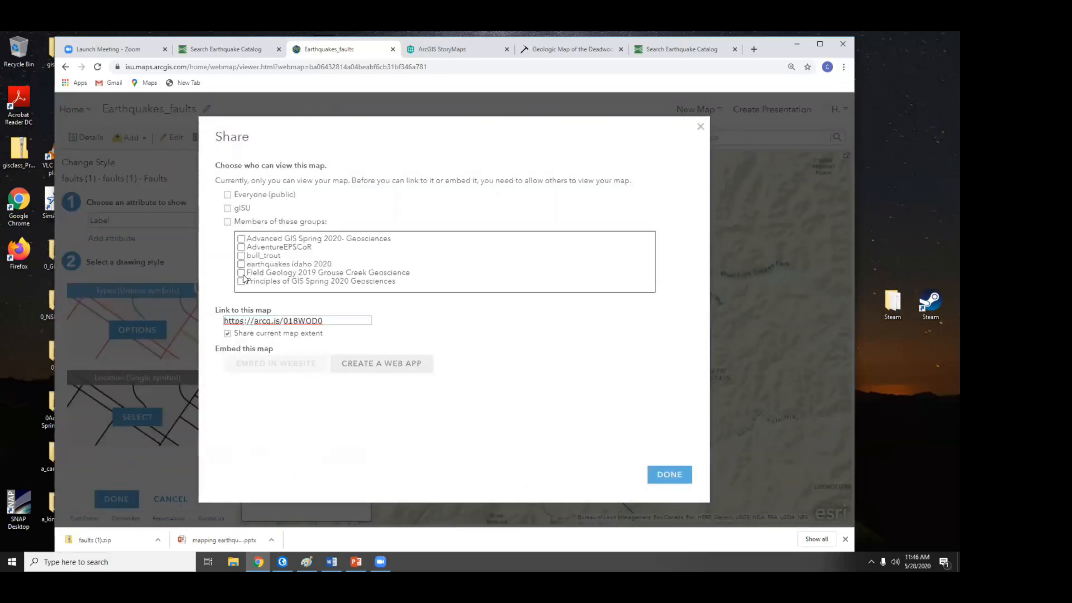
click(242, 265)
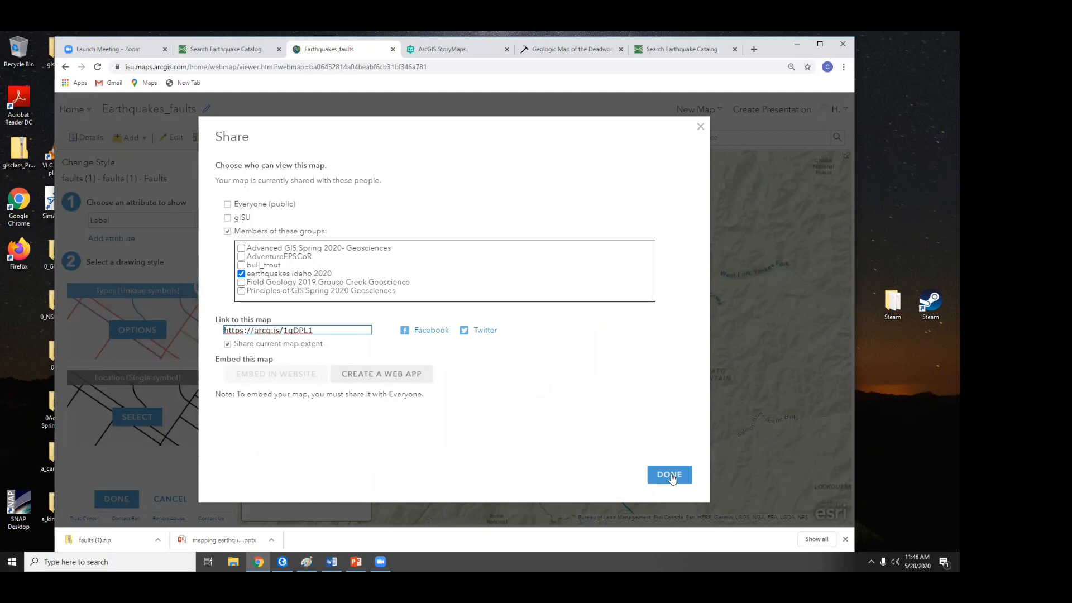
click(670, 475)
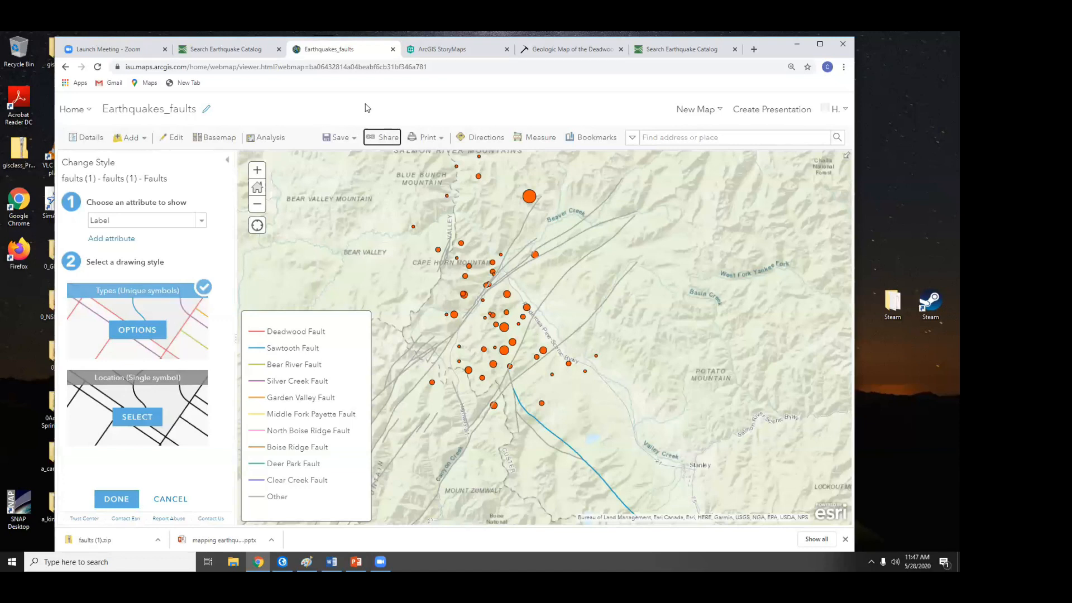
Switch to ArcGIS StoryMaps in the browser and create a new story.
click(435, 54)
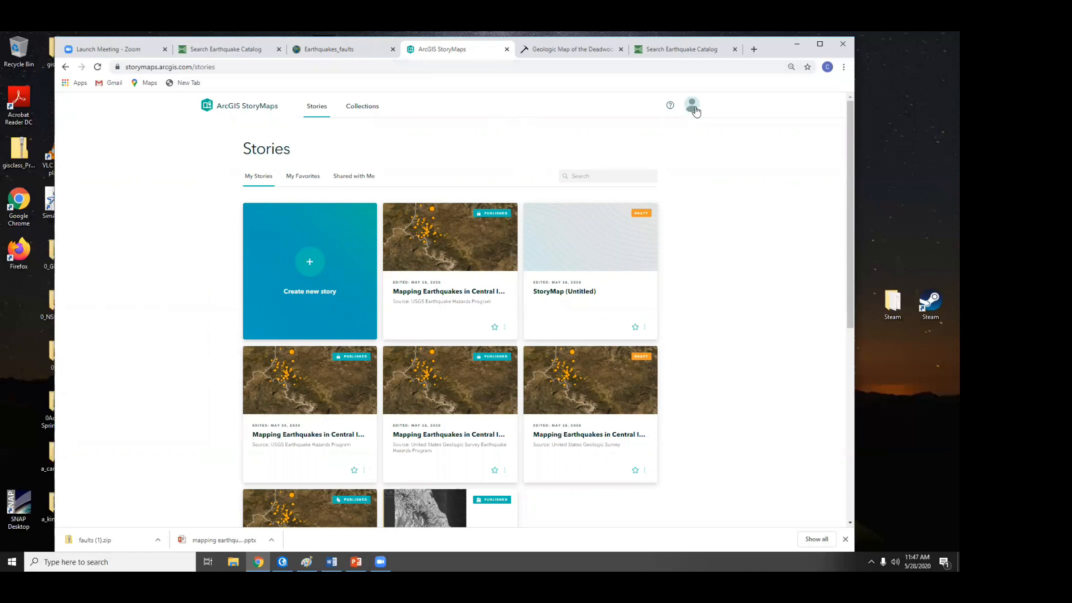
click(310, 264)
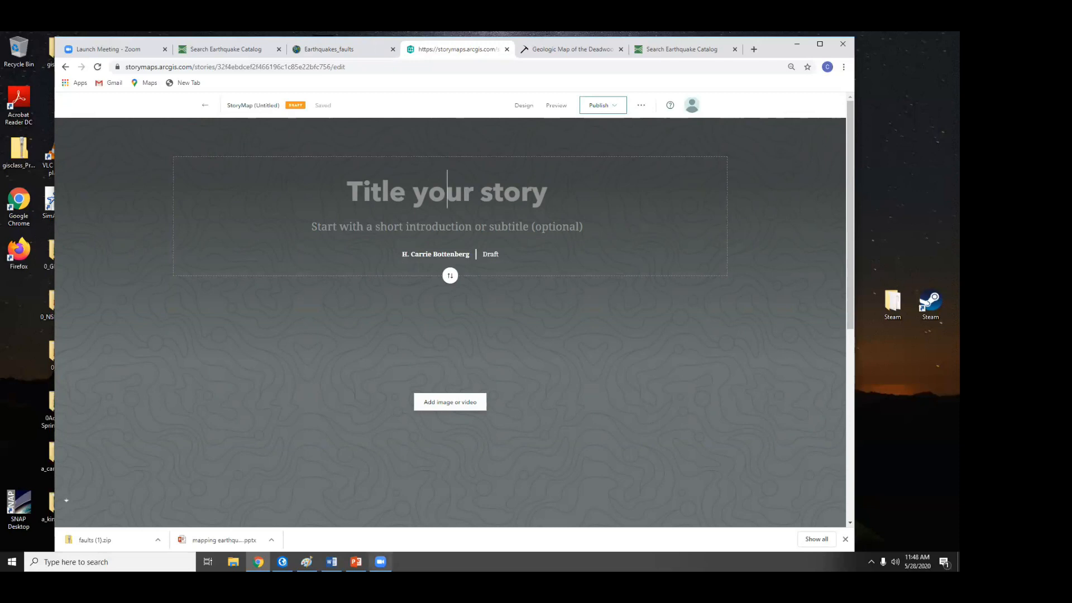
Switch to the urls document in Word and review the prepared titles, sources and links for the story.
click(331, 562)
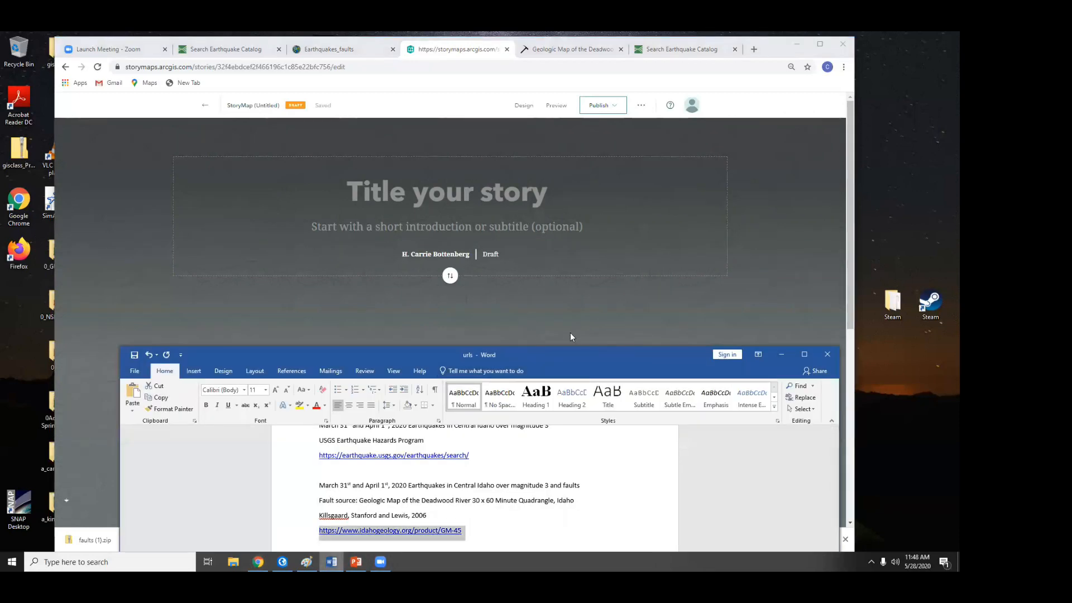
drag(578, 350, 561, 154)
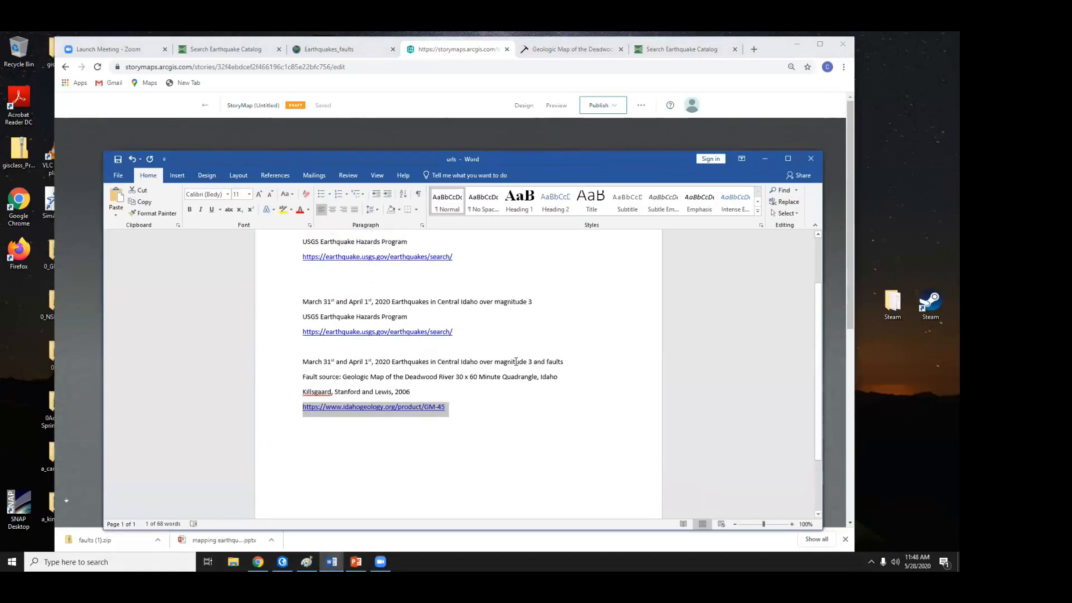
scroll(516, 361, up, 2)
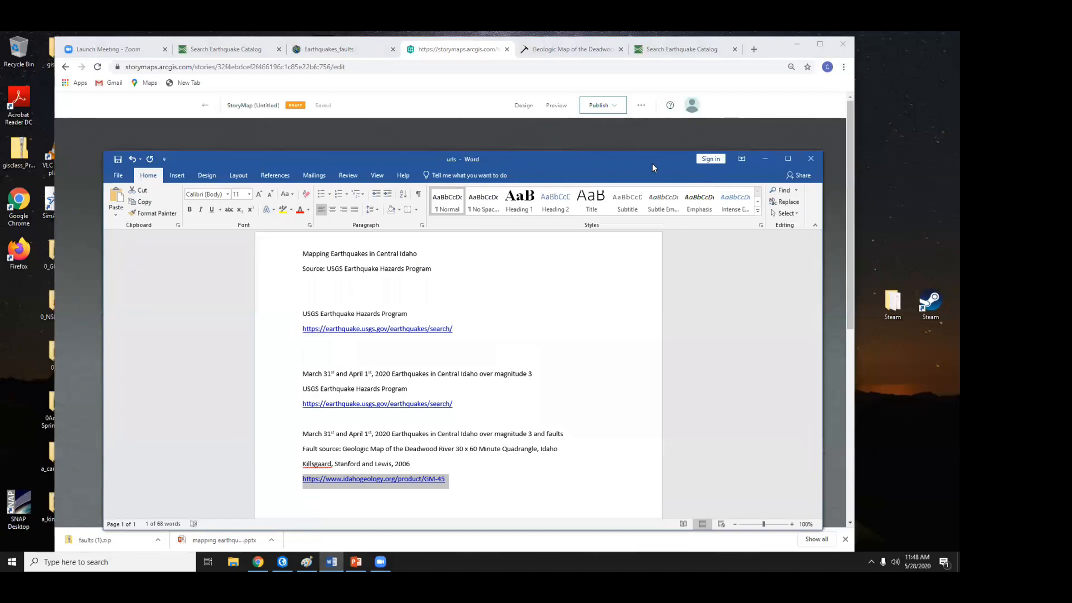
drag(652, 163, 631, 537)
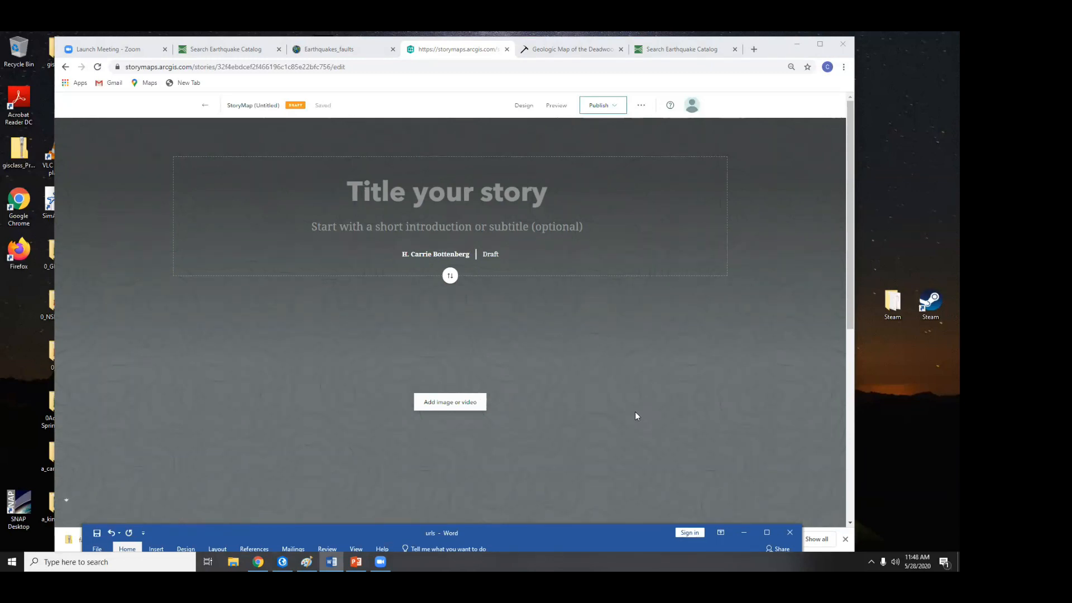
Apply the Ridgeline theme to the story and change its accent color to blue.
click(526, 108)
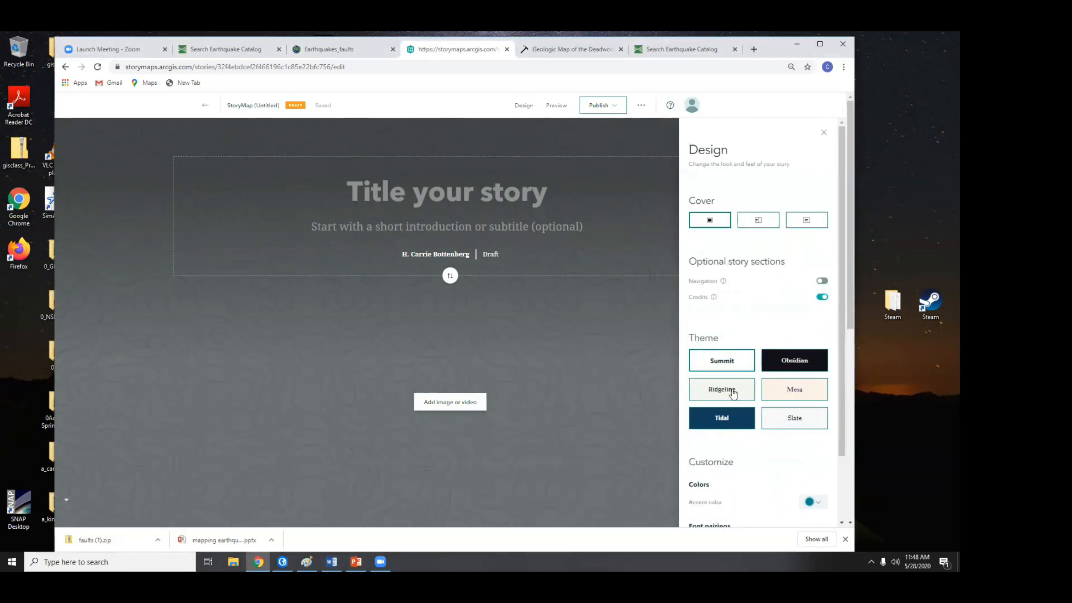
click(722, 390)
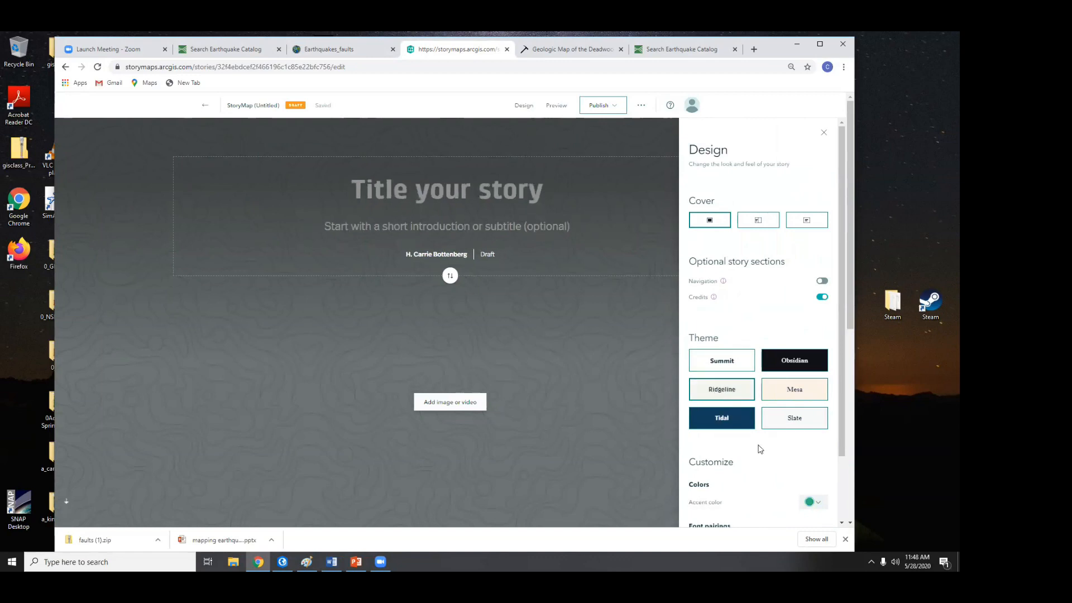
scroll(760, 449, down, 2)
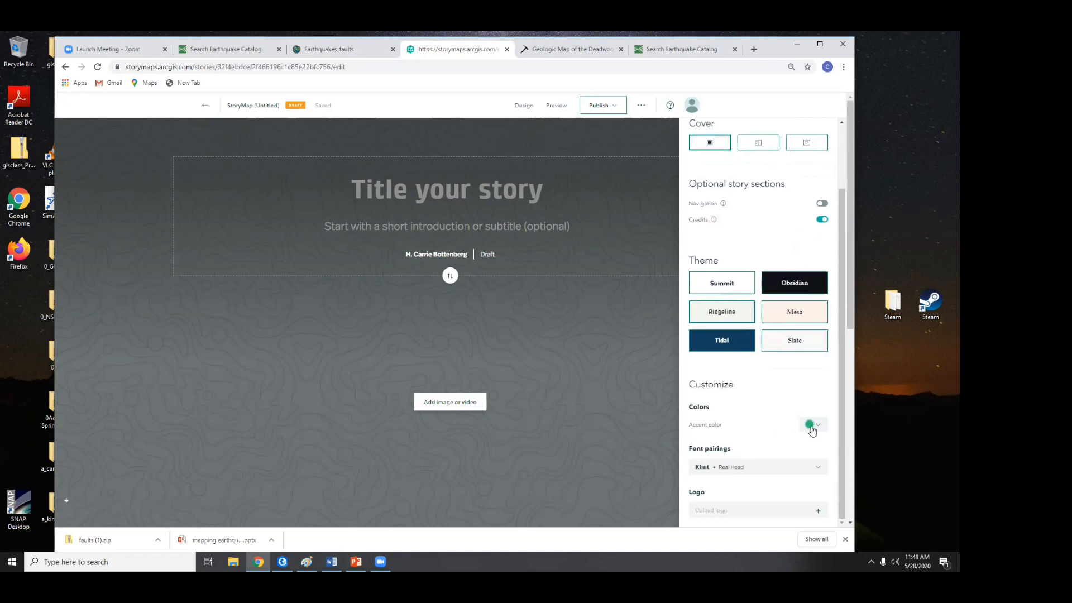
click(811, 426)
click(769, 368)
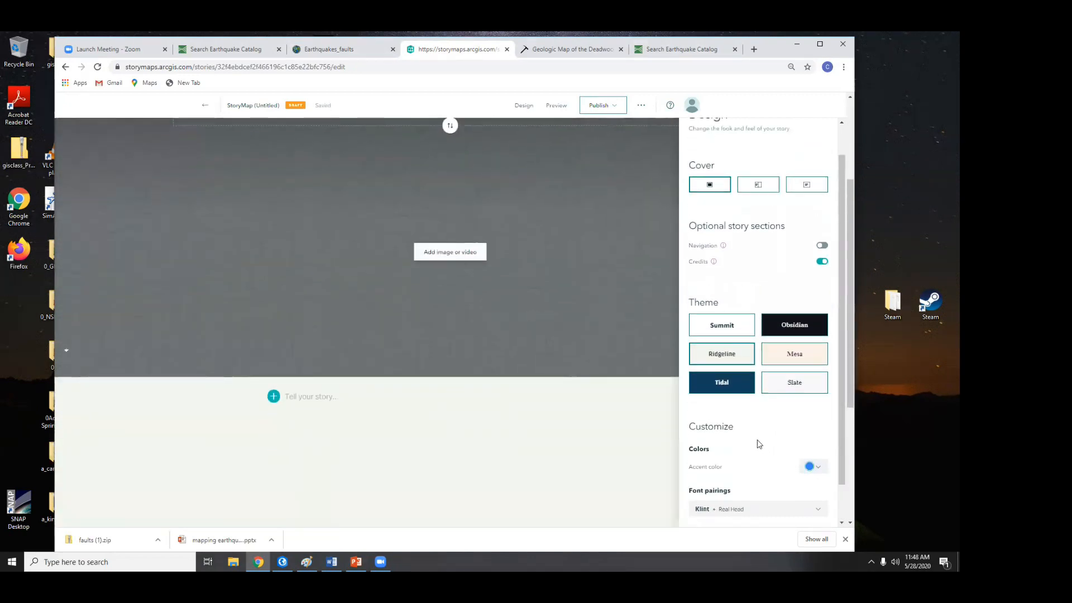
Upload the isu_logo_jpeg file from the earthquakes_2020 folder as the story's logo.
scroll(759, 444, down, 1)
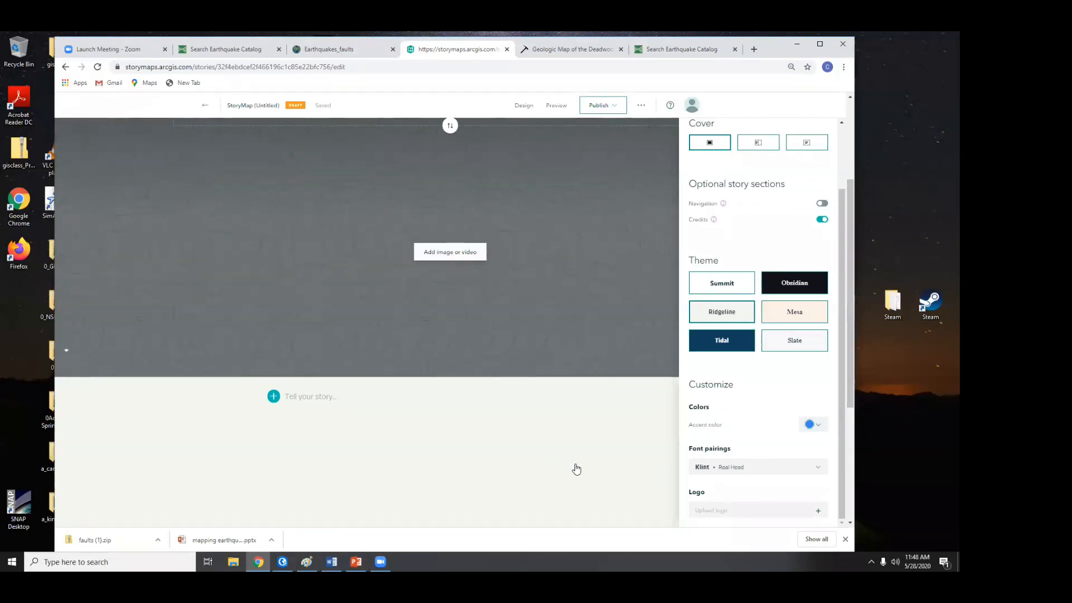
click(818, 512)
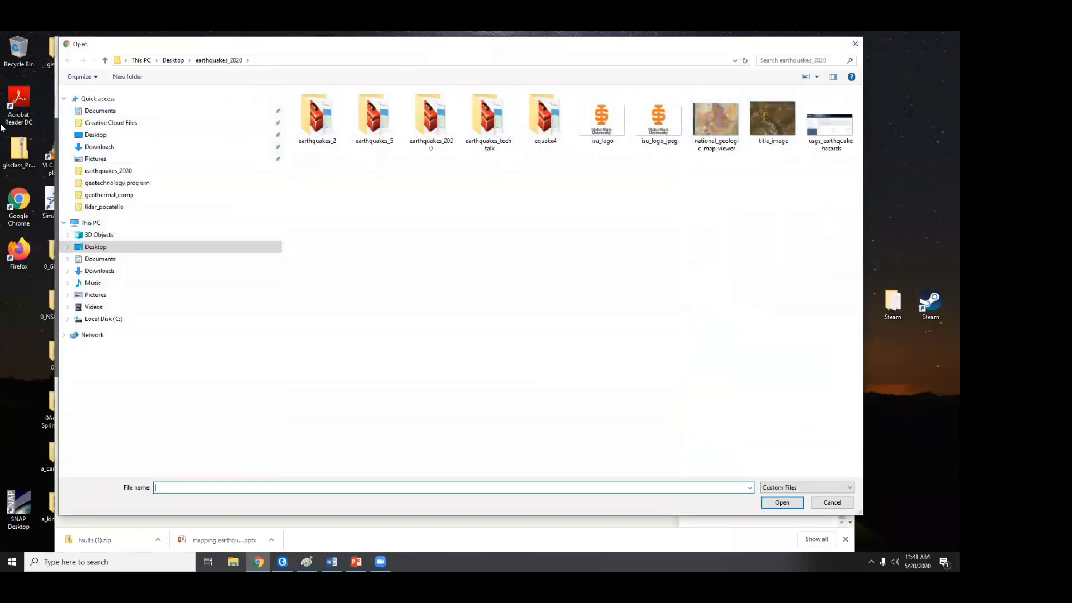
click(656, 135)
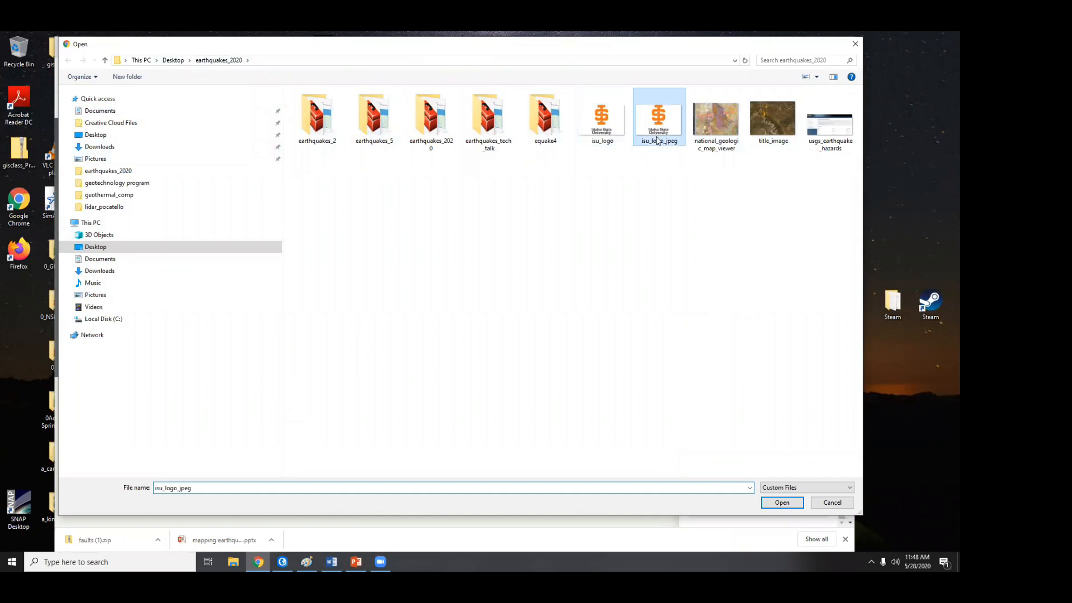
click(783, 502)
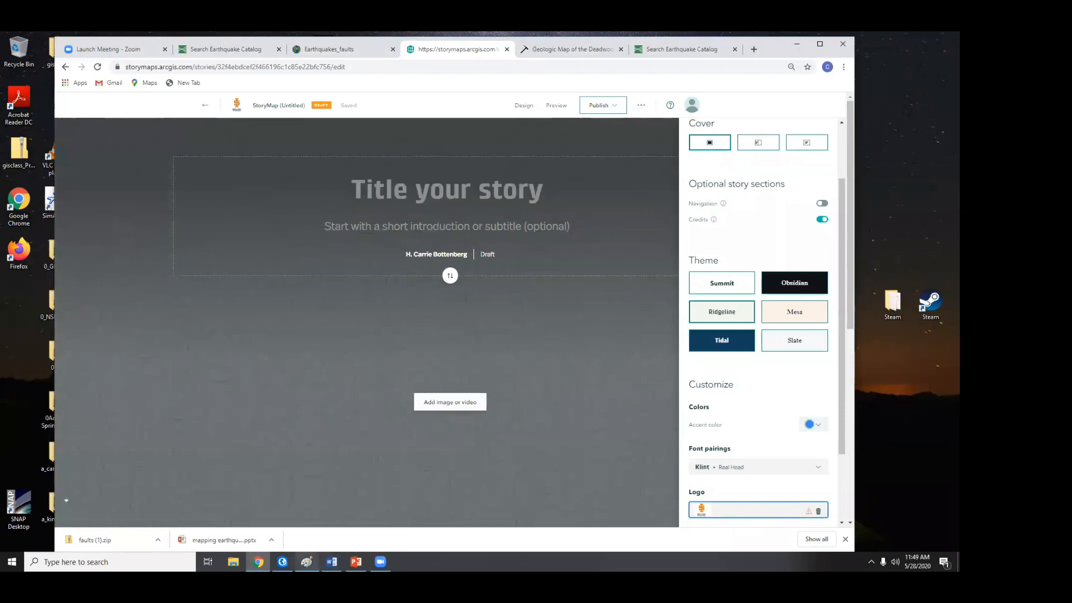
Copy the heading "Mapping Earthquakes in Central Idaho" from the urls Word document into the story's title.
click(332, 562)
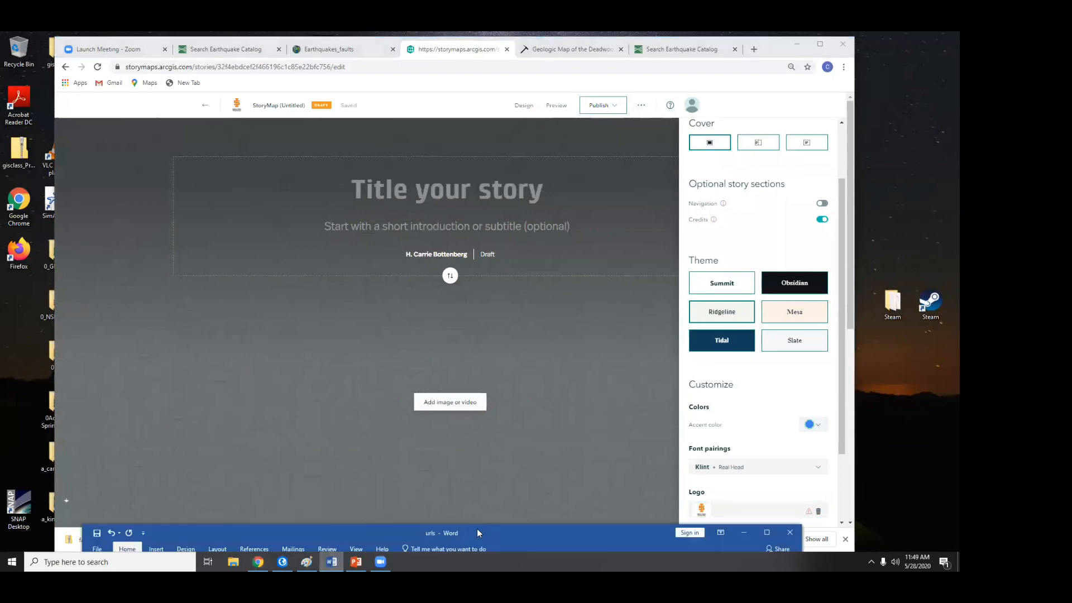
drag(477, 524, 480, 299)
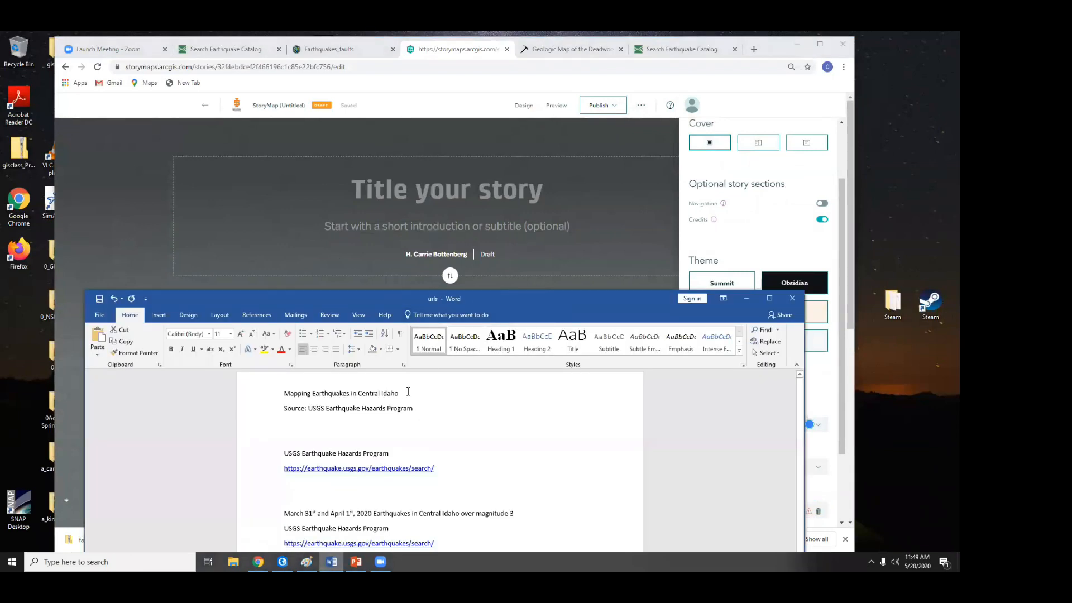
drag(408, 391, 282, 394)
key(ctrl+c)
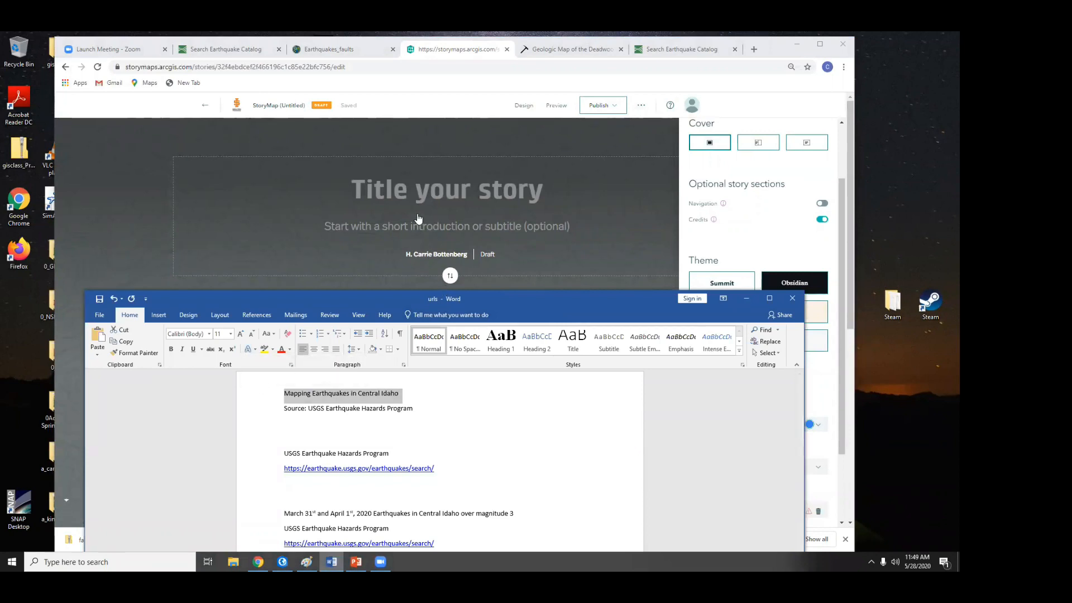
click(431, 192)
key(ctrl+v)
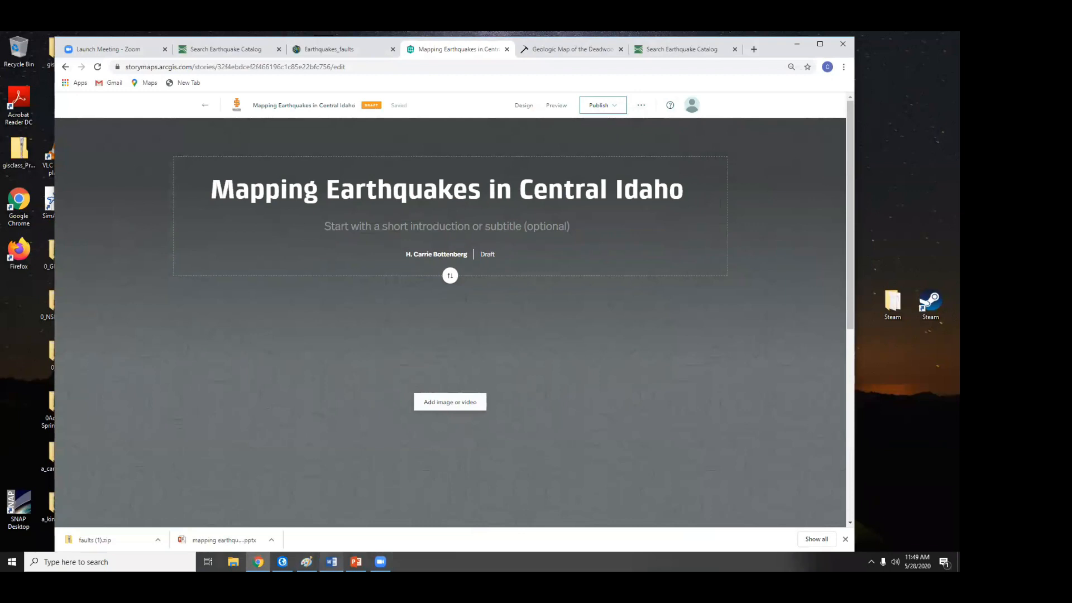
Copy the line "Source: USGS Earthquake Hazards Program" from the Word document into the story's subtitle.
key(alt+Tab)
click(274, 412)
key(ctrl+c)
click(479, 230)
key(ctrl+v)
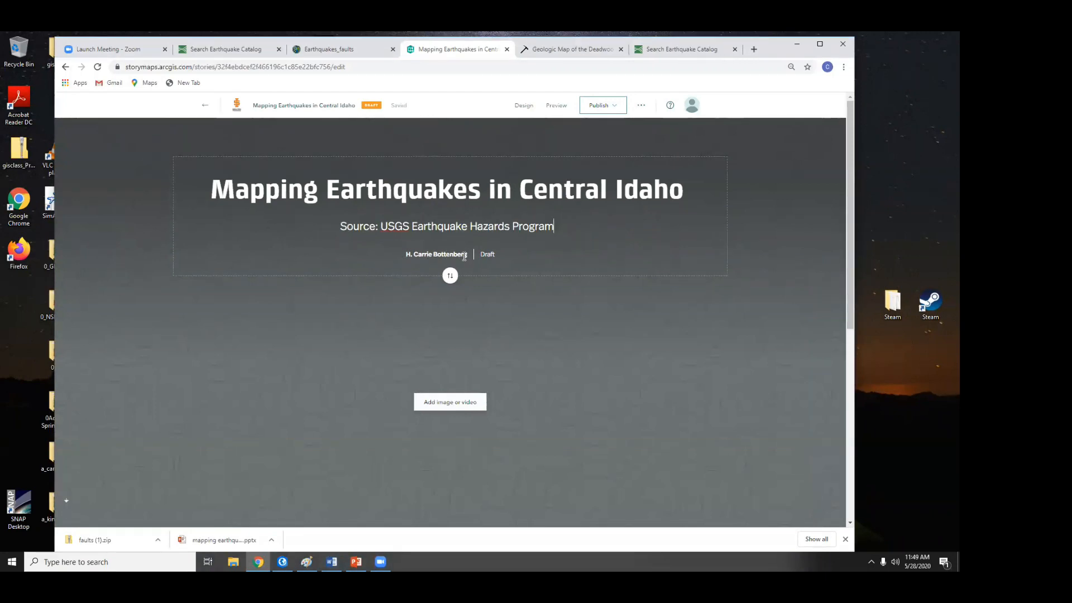
Add title_image from the earthquakes_2020 folder as the cover image and move the title block to the cover's lower part.
click(443, 404)
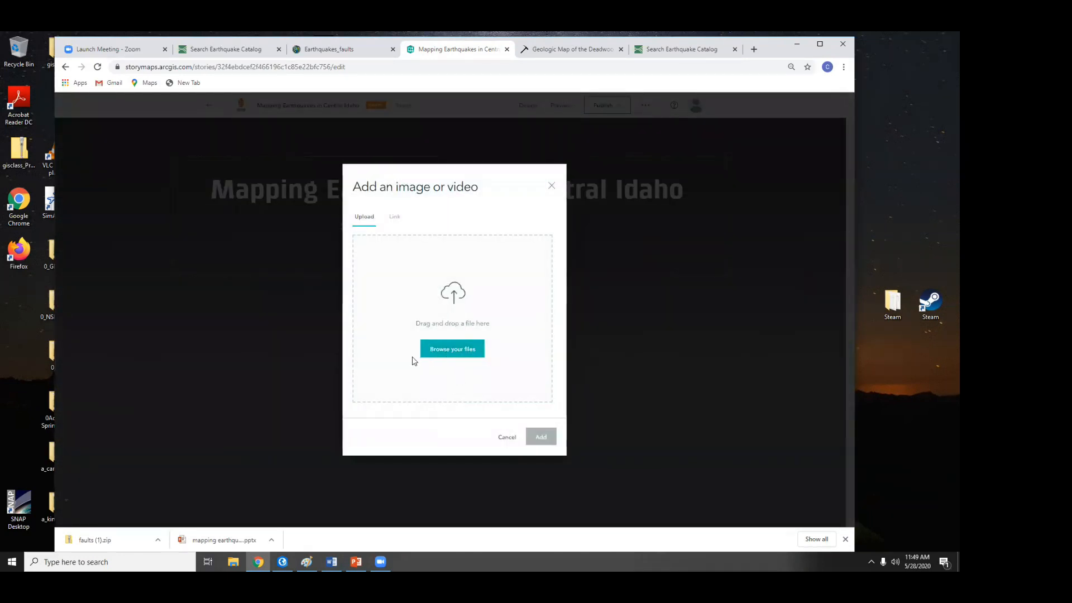
click(444, 351)
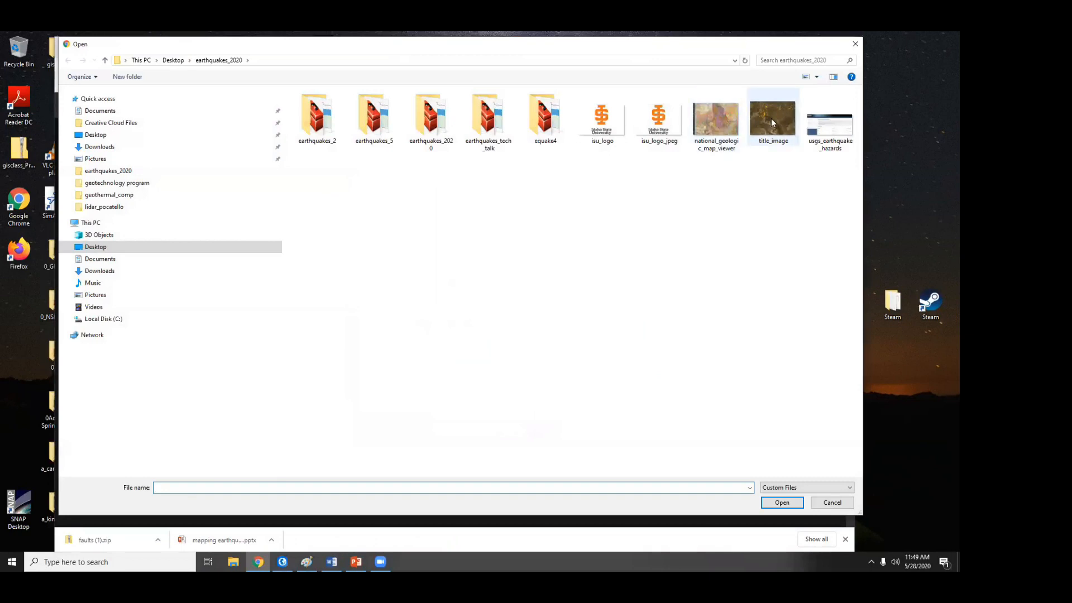
click(771, 118)
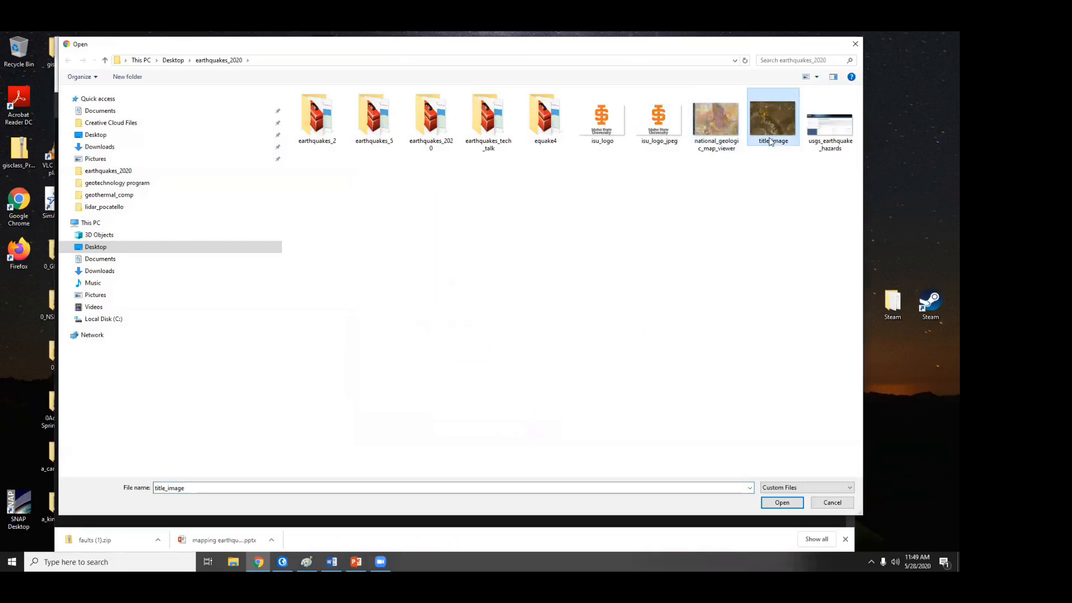
click(782, 503)
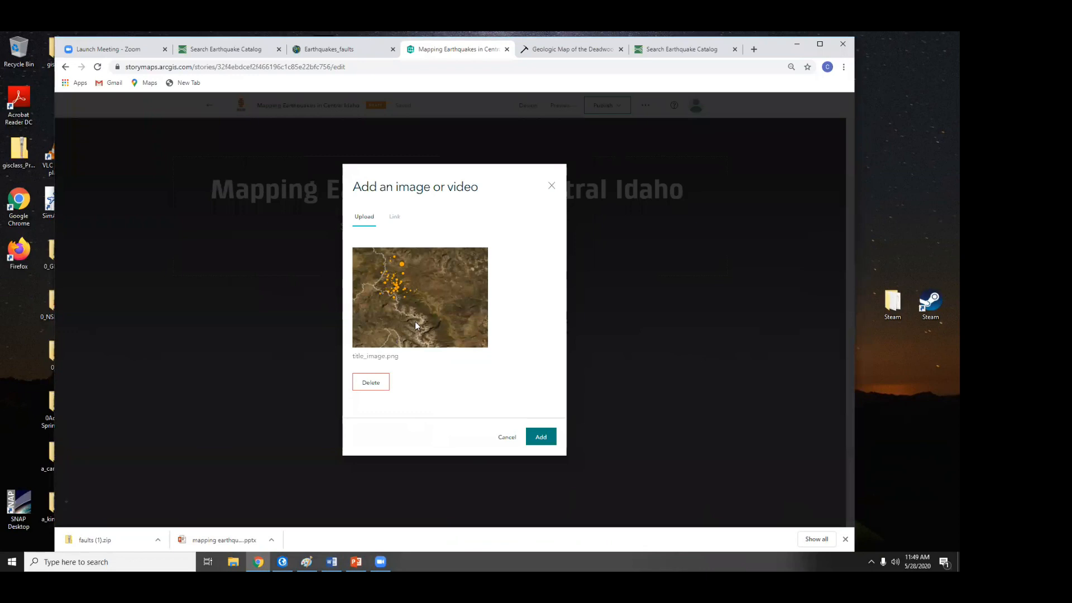
click(545, 440)
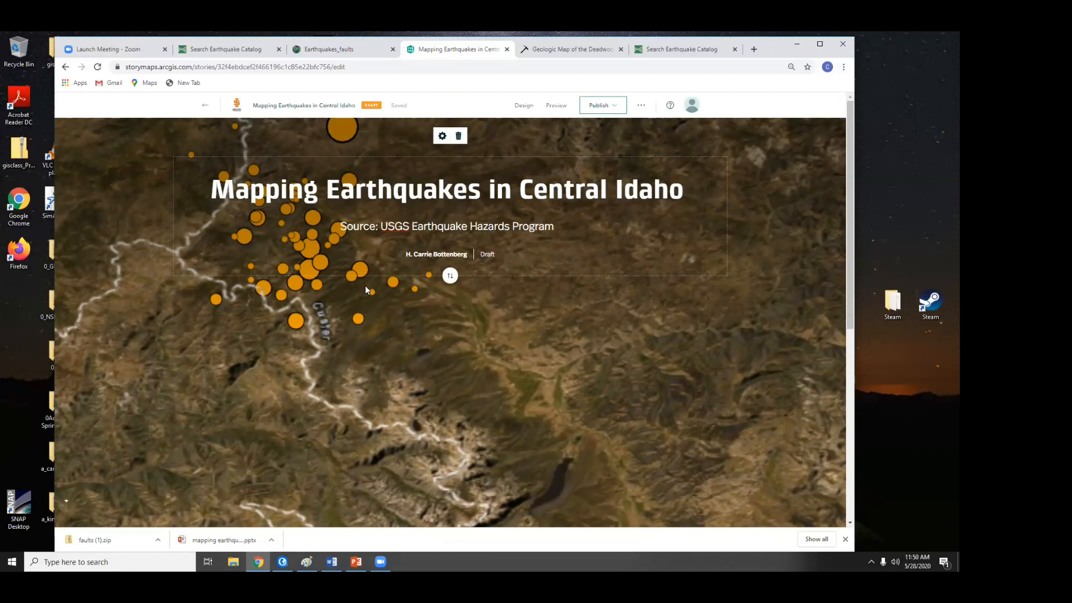
click(450, 276)
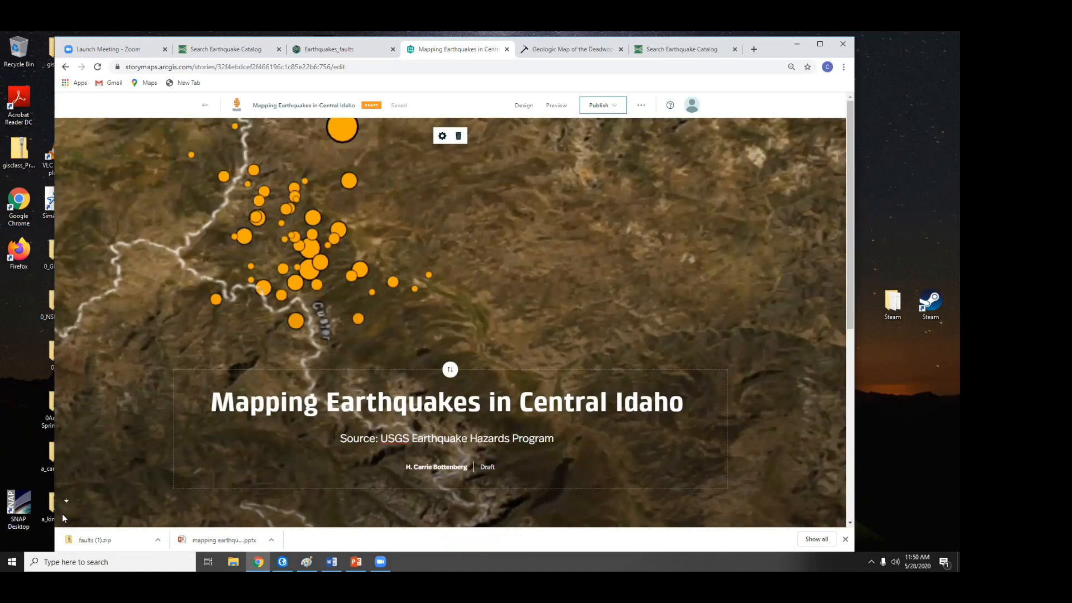
Insert a sidecar with the docked panel layout below the story's cover.
scroll(99, 478, down, 5)
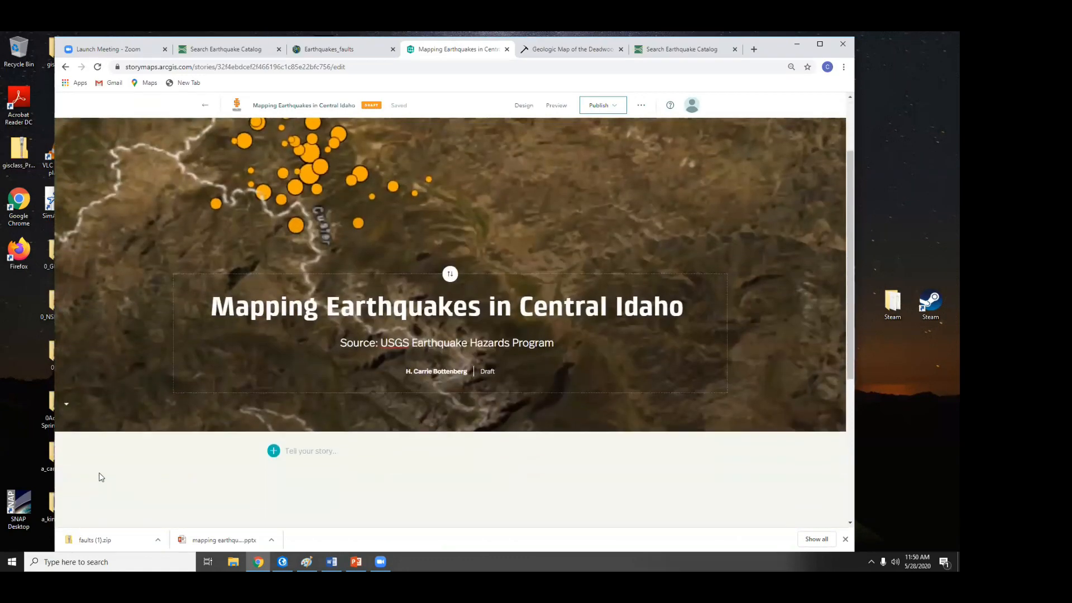
scroll(165, 446, down, 1)
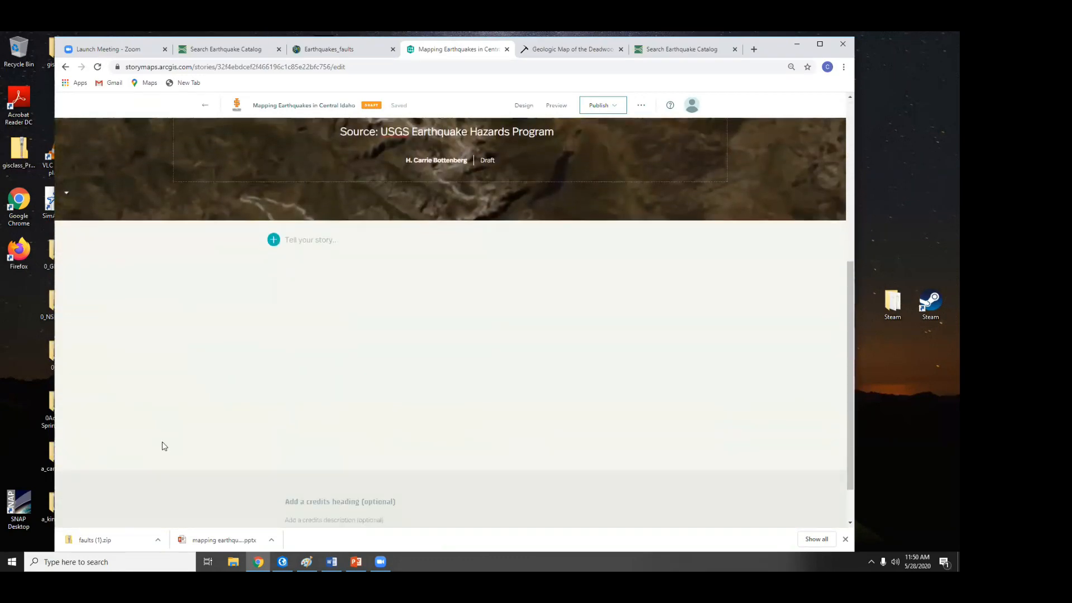
scroll(164, 447, up, 1)
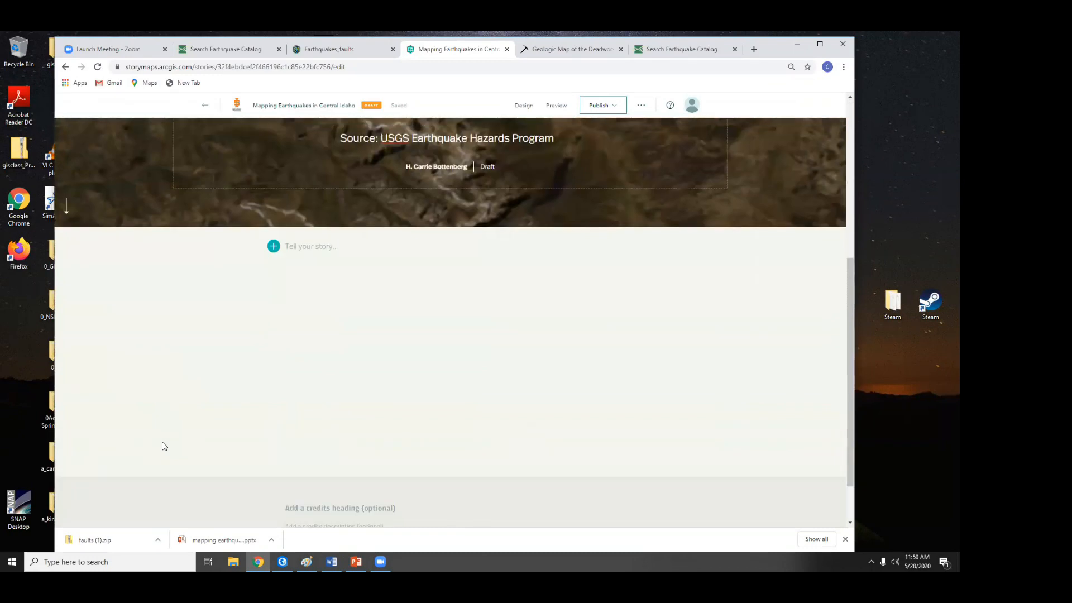
click(274, 248)
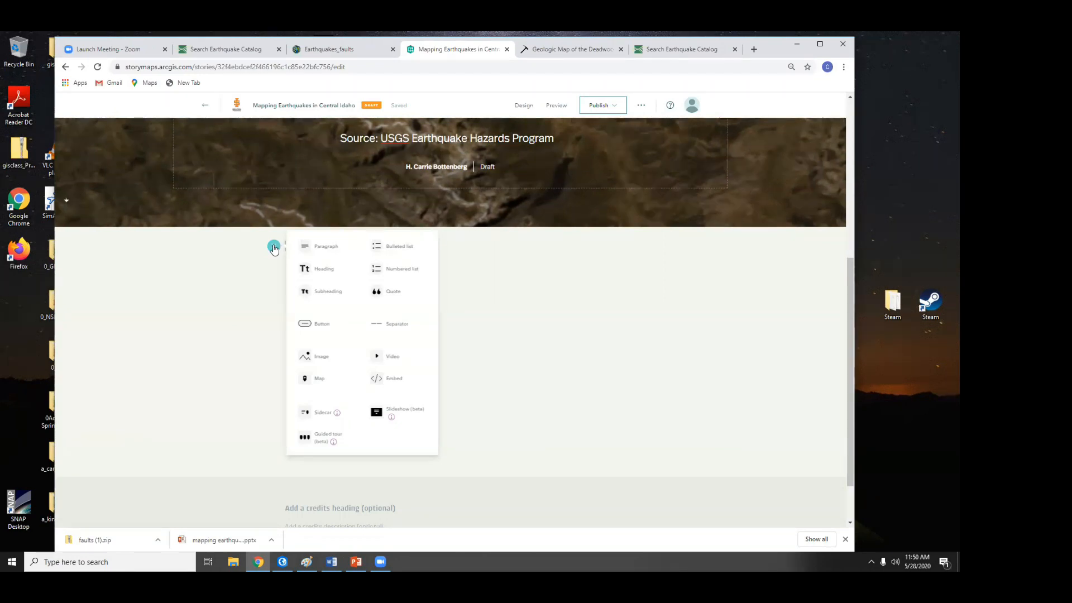
click(323, 413)
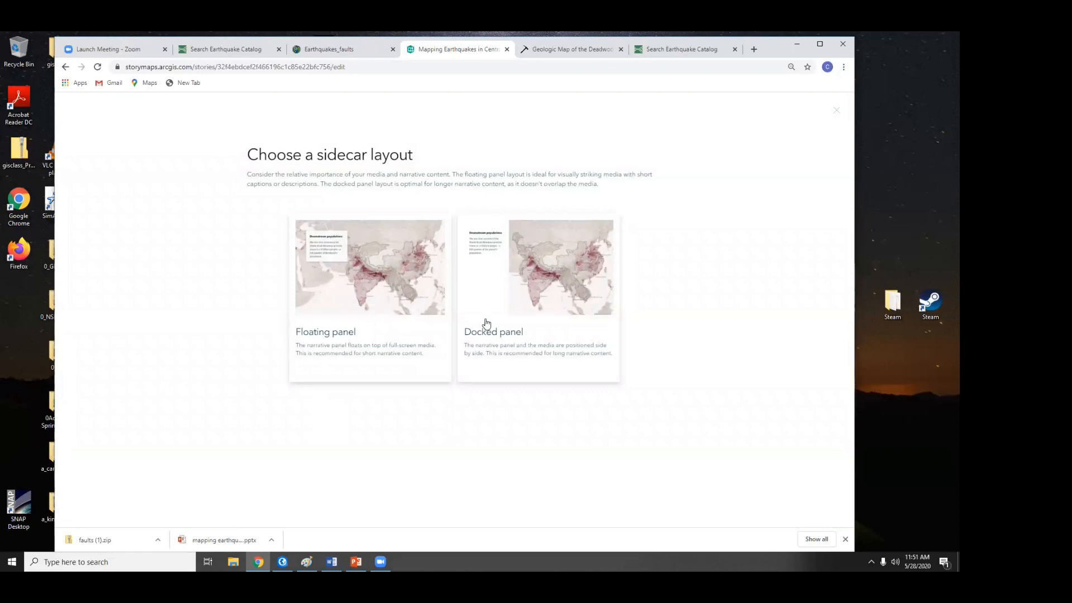
click(540, 264)
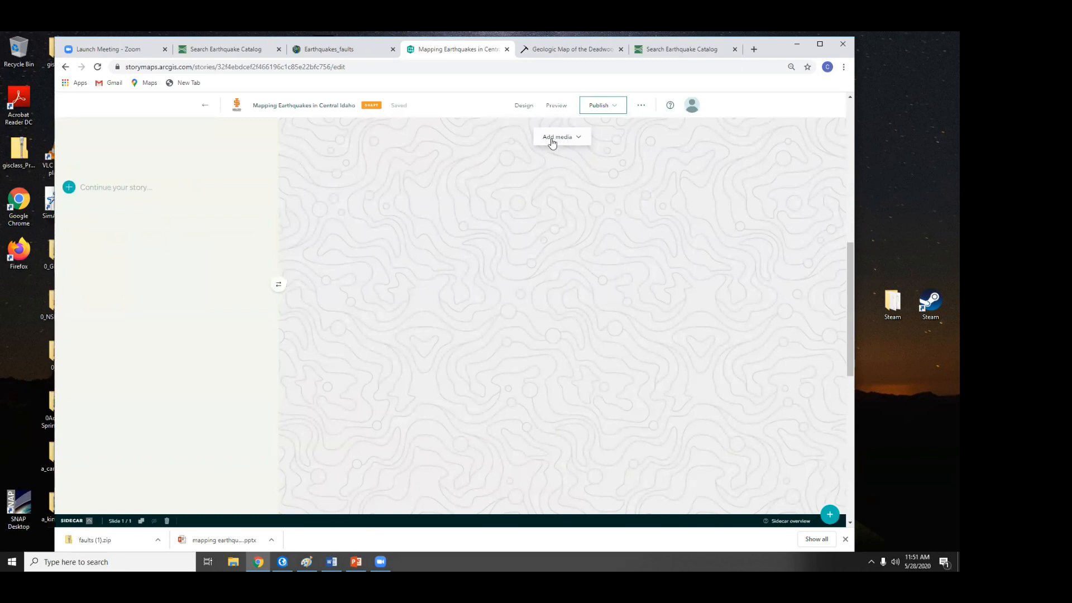
Add the usgs_earthquake_hazards image from the earthquakes_2020 folder as the media of the first sidecar slide.
click(552, 144)
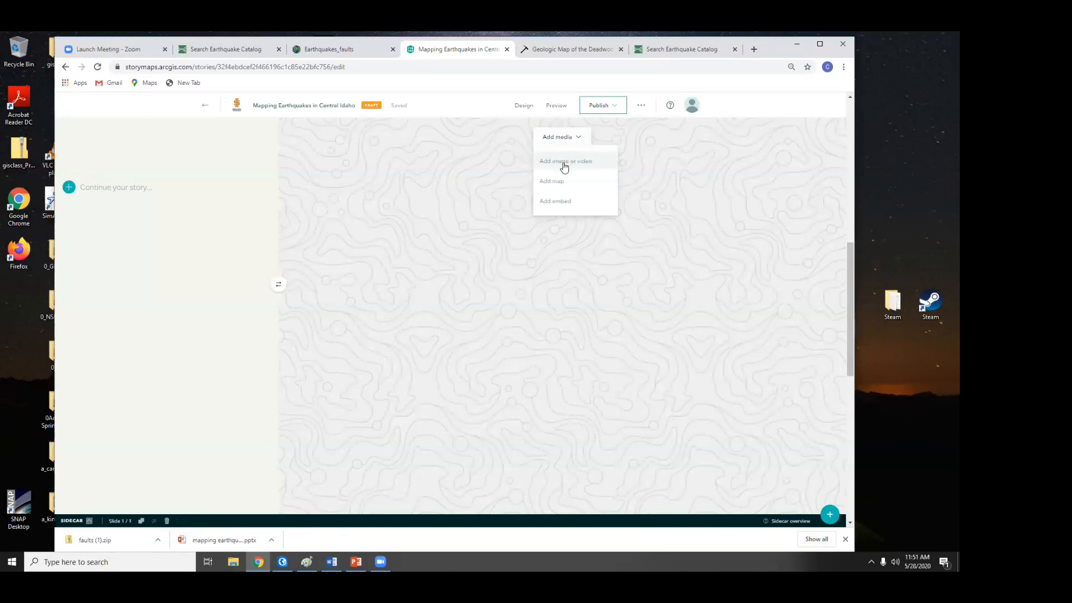
click(563, 163)
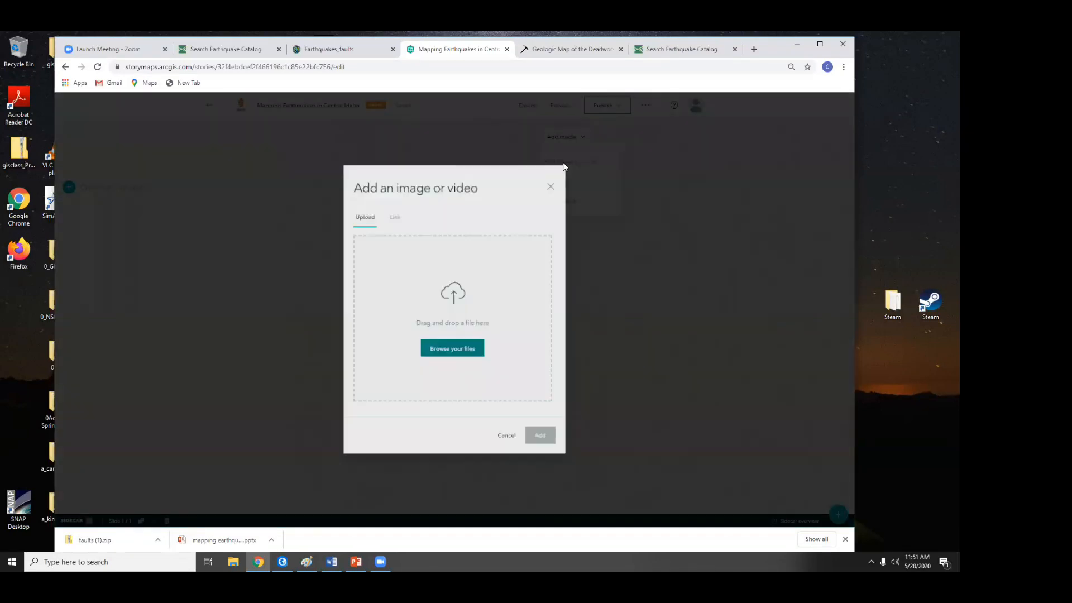
click(451, 350)
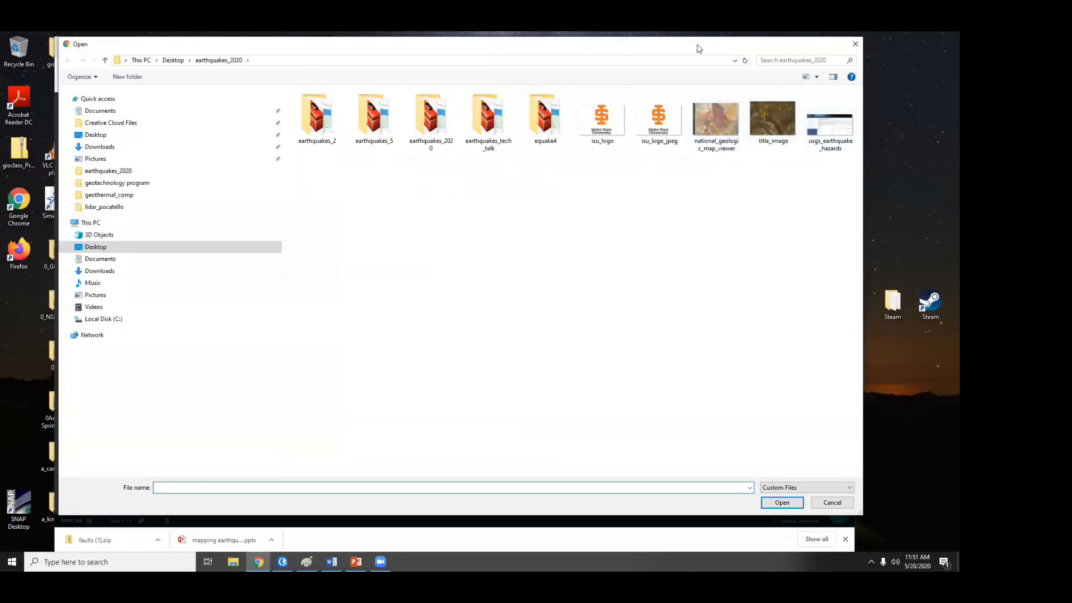
click(783, 144)
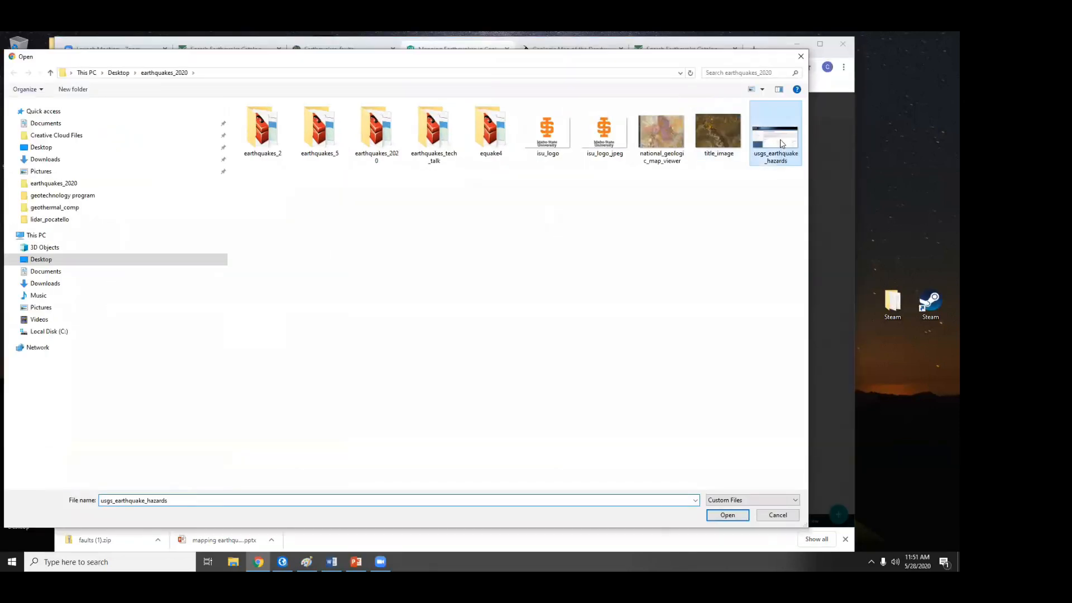
click(736, 516)
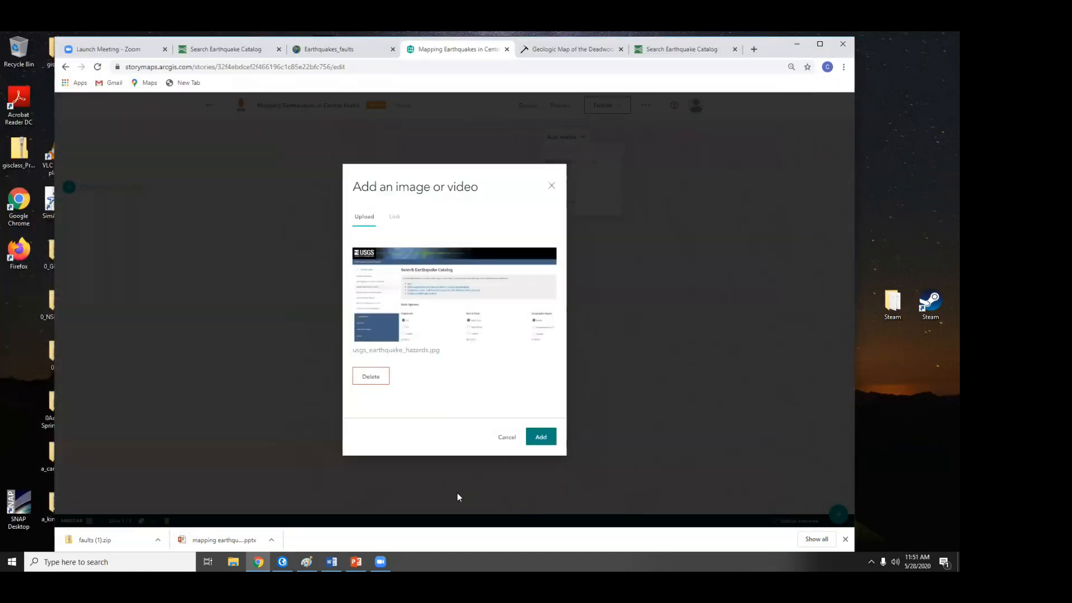
click(539, 440)
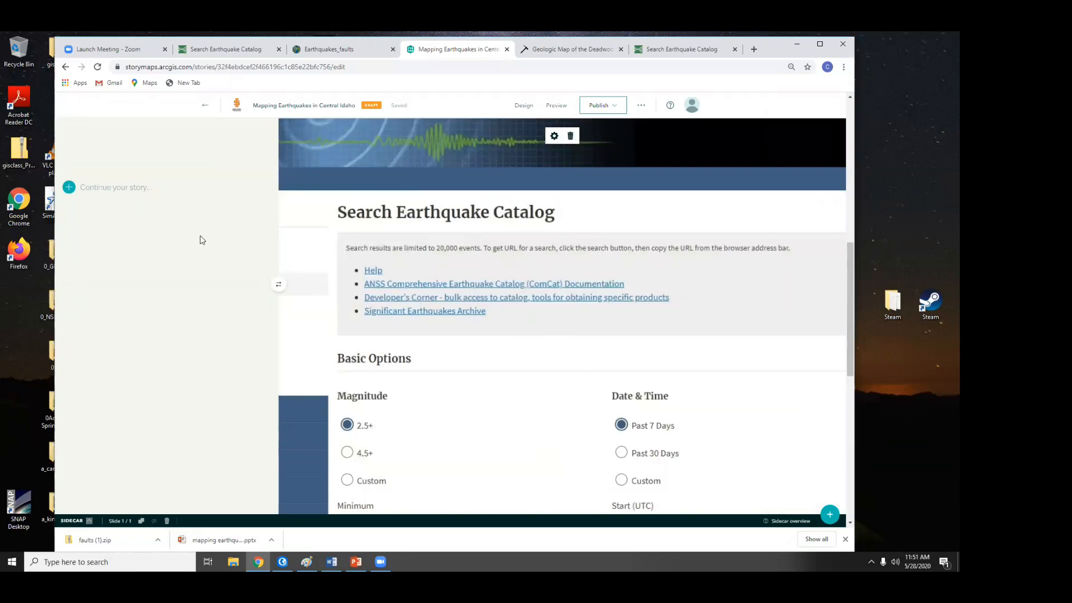
click(68, 189)
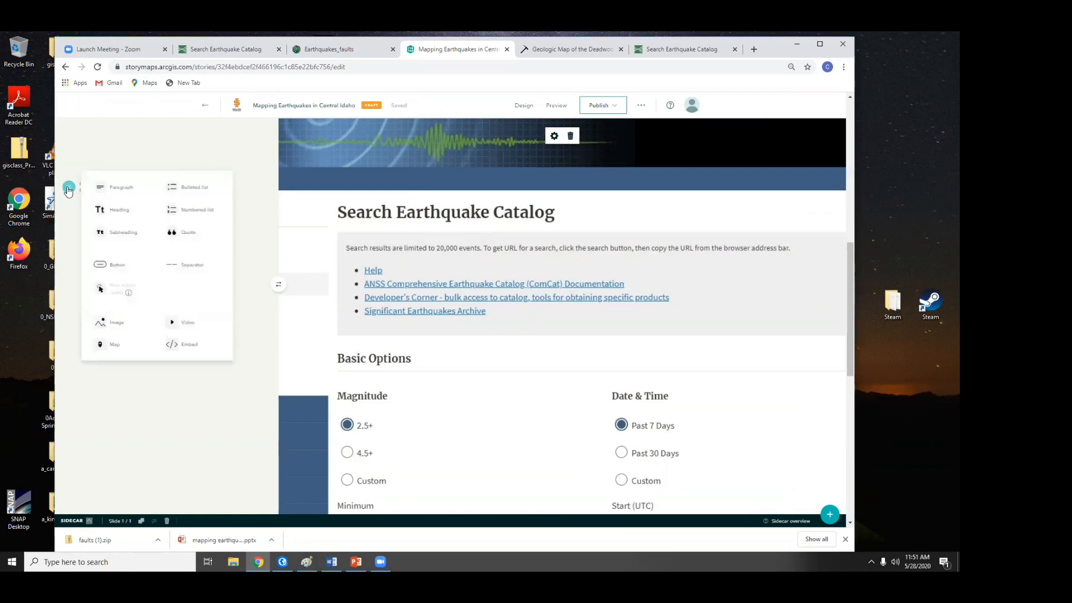
click(186, 345)
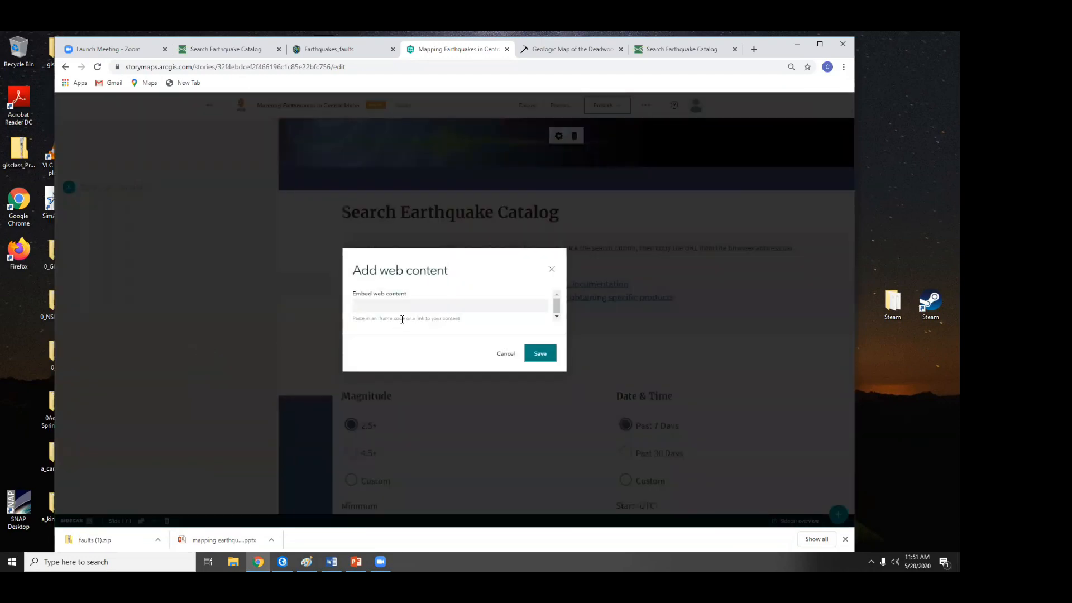
click(332, 561)
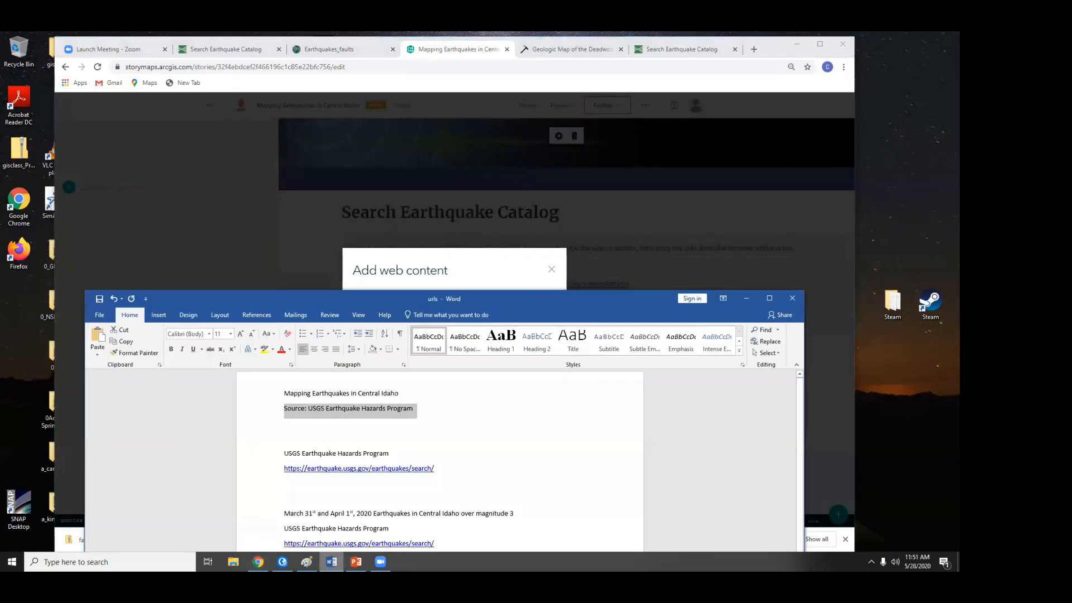
drag(440, 477, 254, 474)
key(ctrl+c)
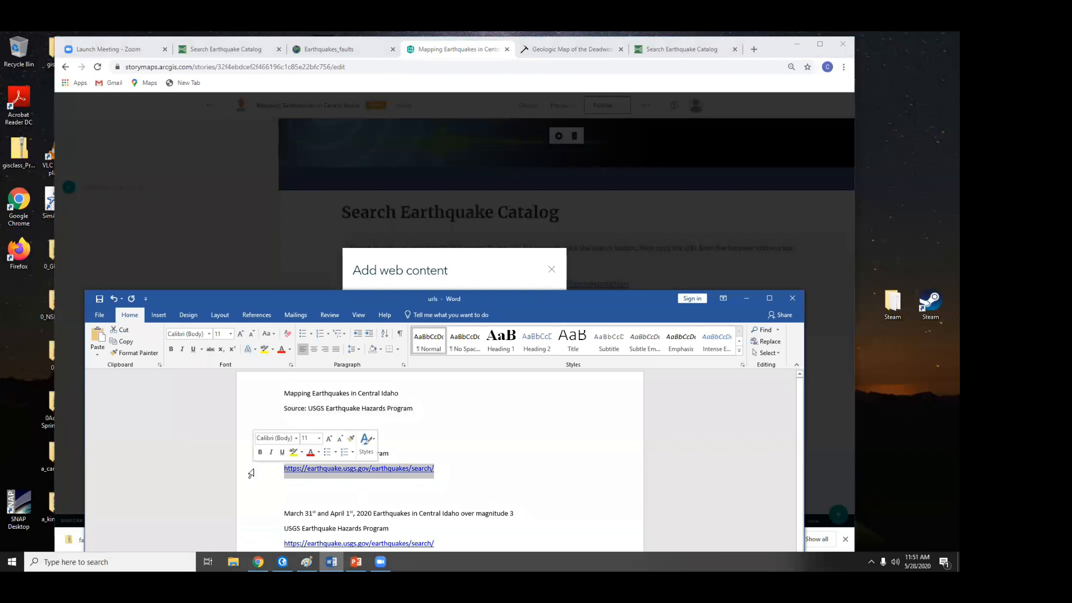
click(377, 253)
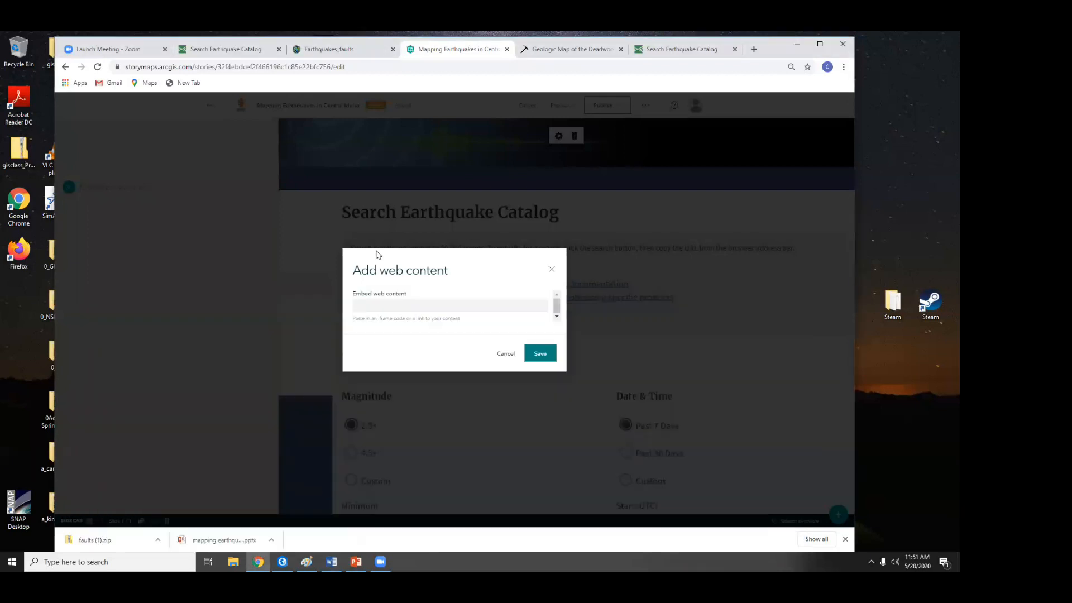
key(ctrl+v)
click(535, 357)
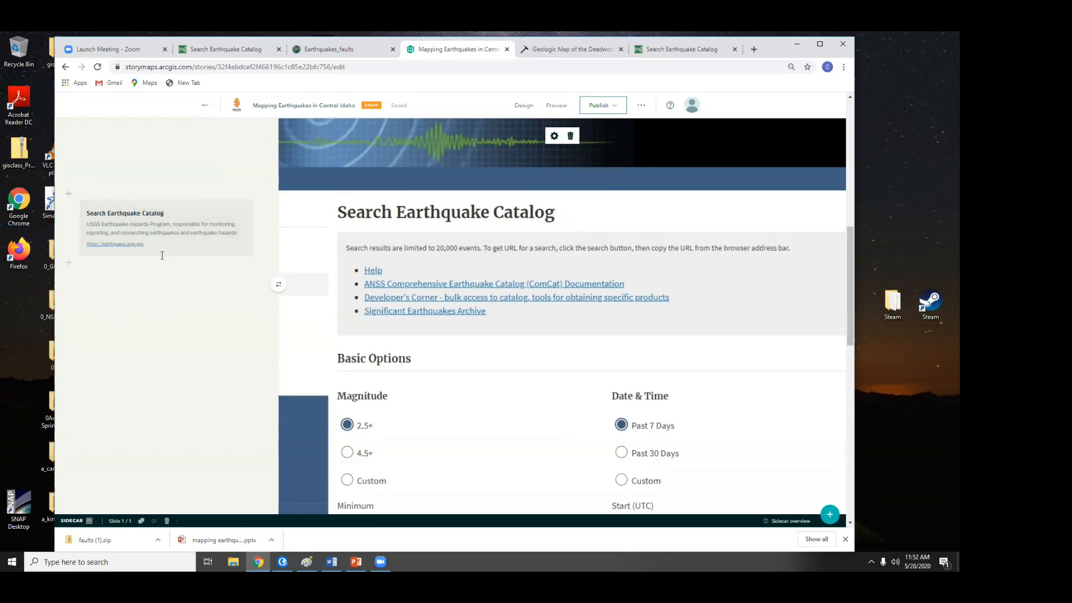
Insert a second sidecar with the docked panel layout below the first one.
scroll(478, 391, down, 3)
scroll(478, 391, down, 5)
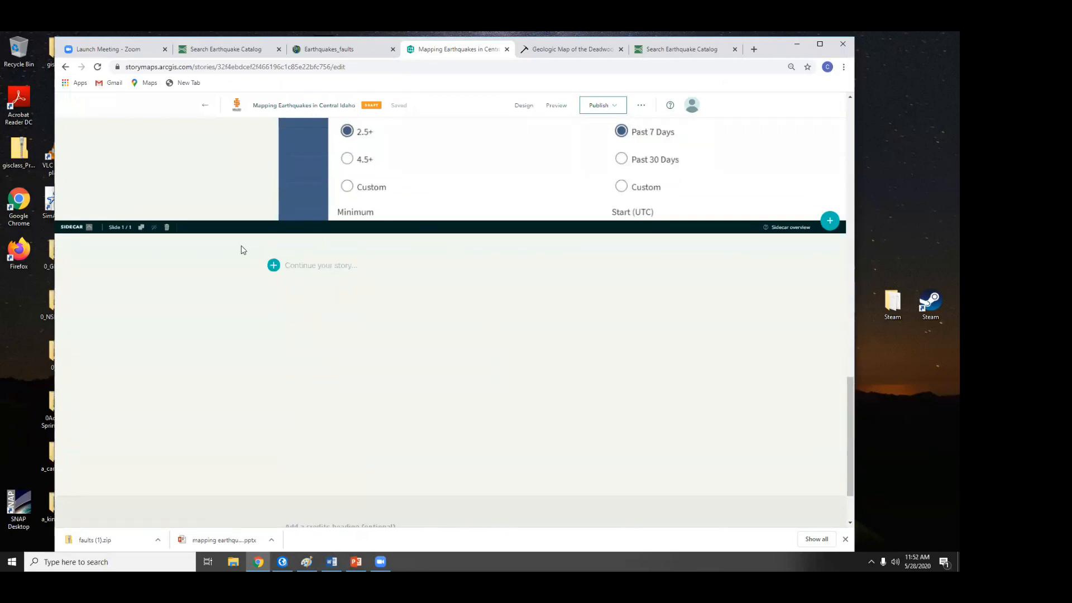
click(274, 267)
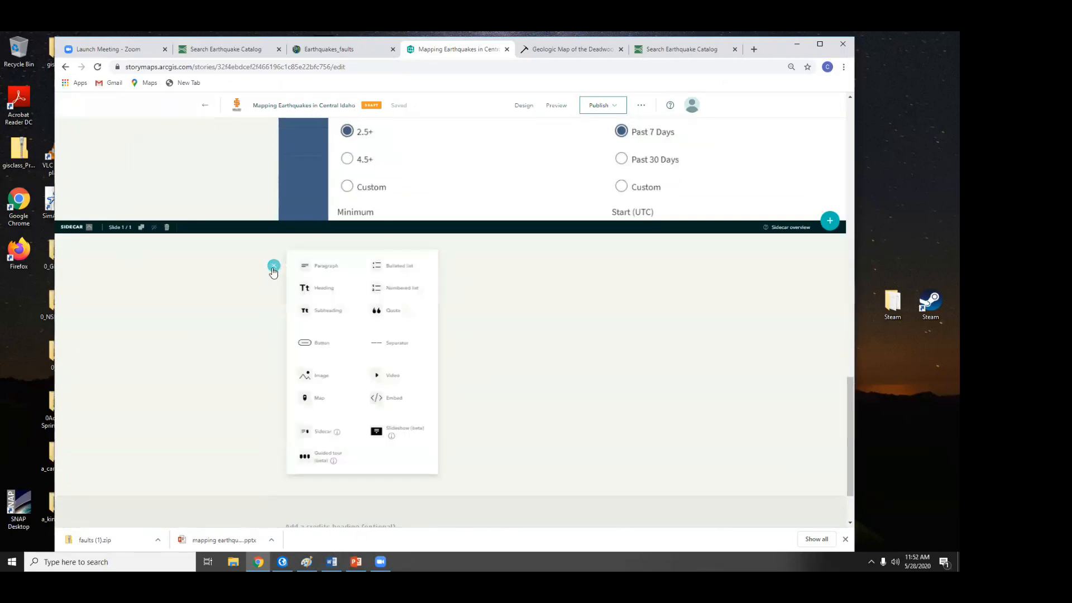
click(316, 432)
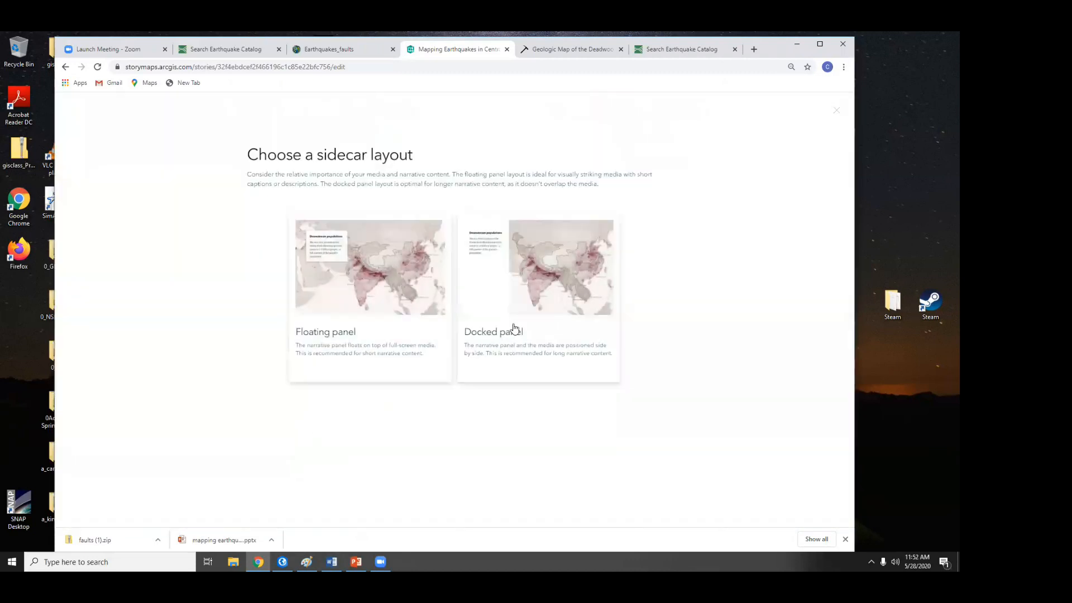
click(541, 300)
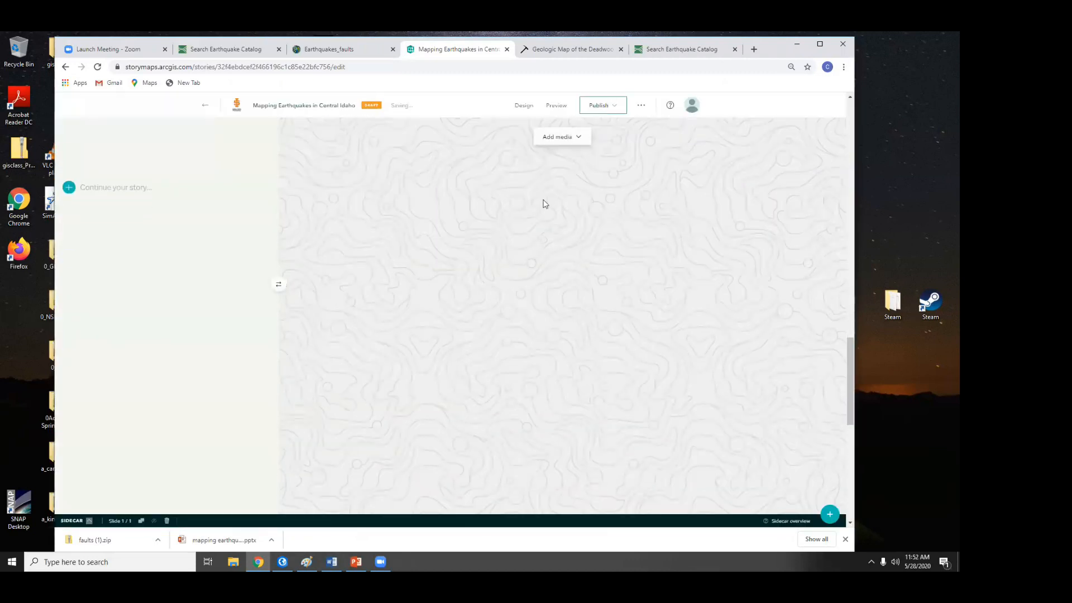
Choose the Earthquakes_ID2 map as the second sidecar's media and shift its view so the earthquakes sit toward the upper left.
click(580, 139)
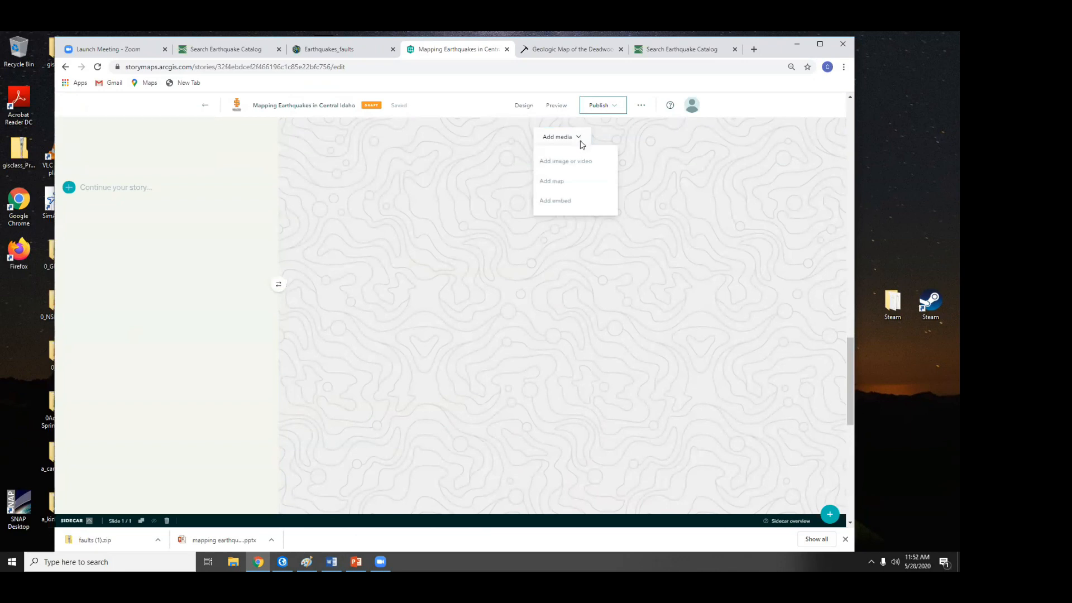
click(559, 181)
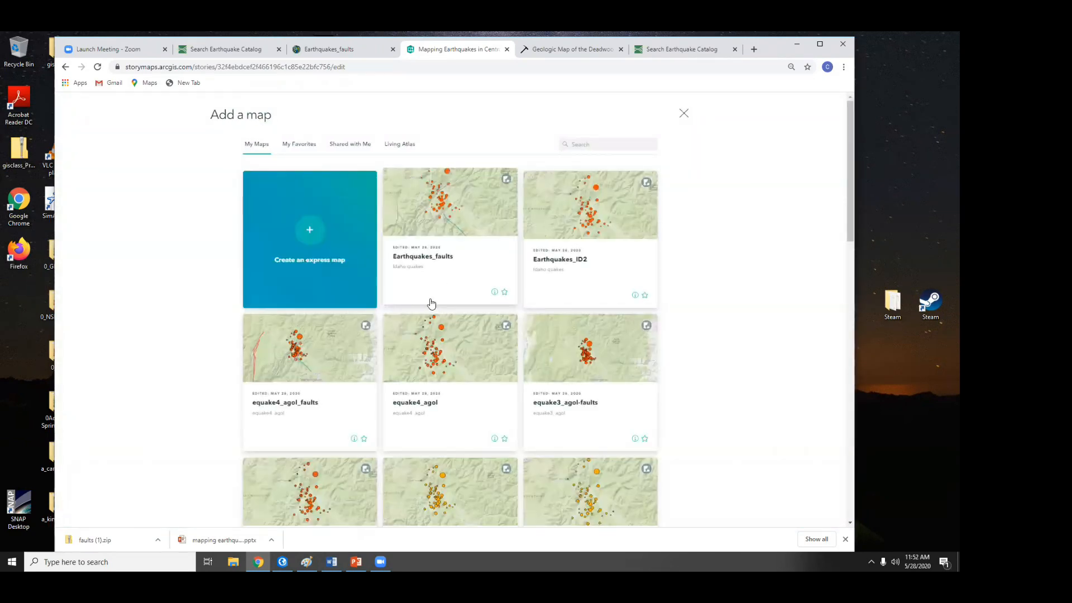
click(588, 205)
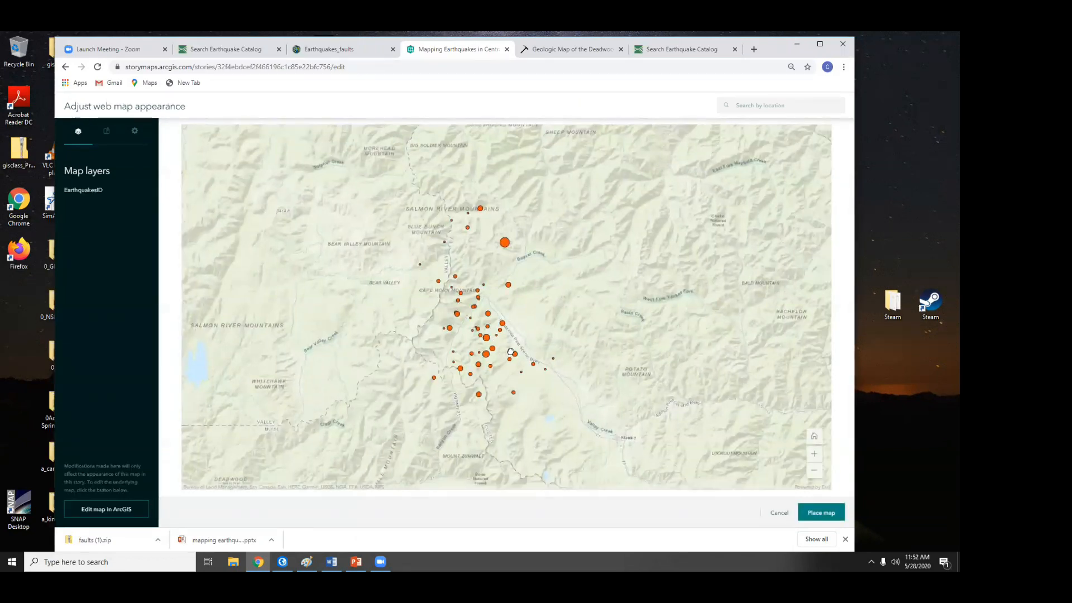
drag(581, 391, 567, 338)
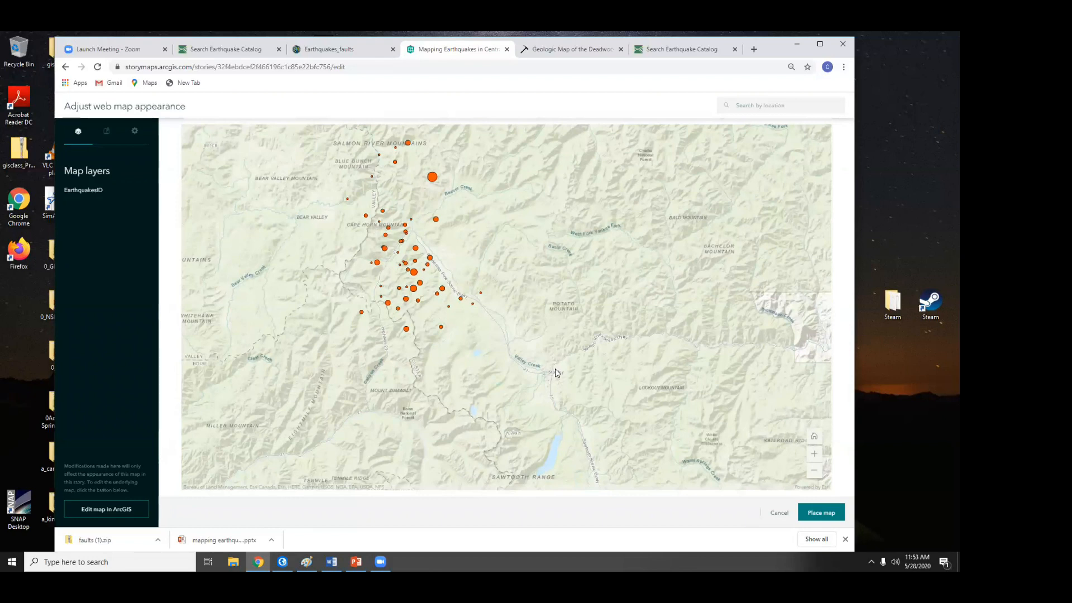
drag(411, 214, 420, 218)
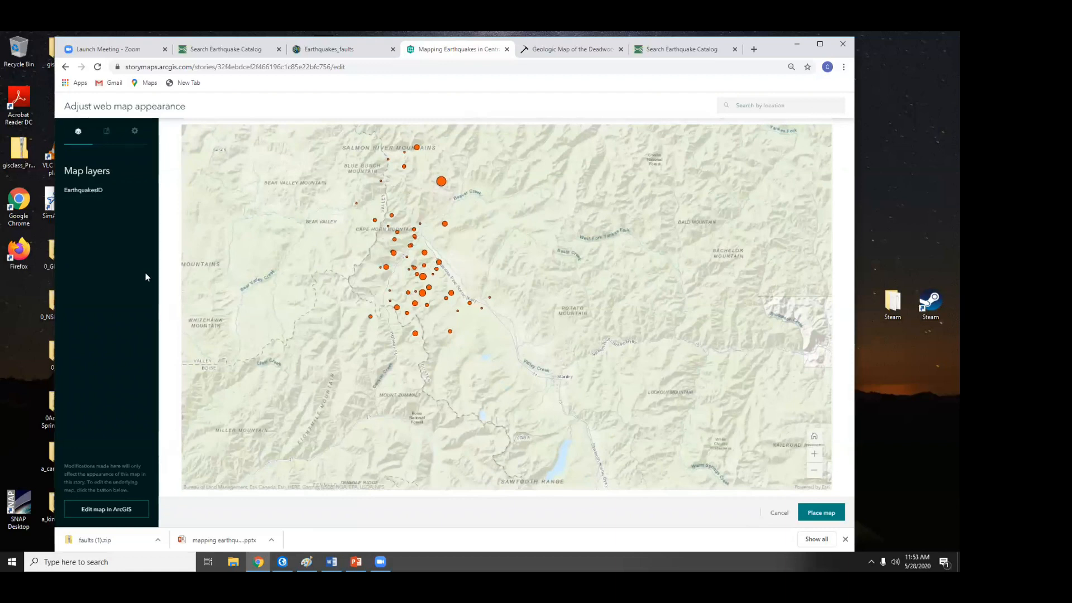
Enable the legend among the map controls and place the Earthquakes_ID2 map in the sidecar.
click(134, 133)
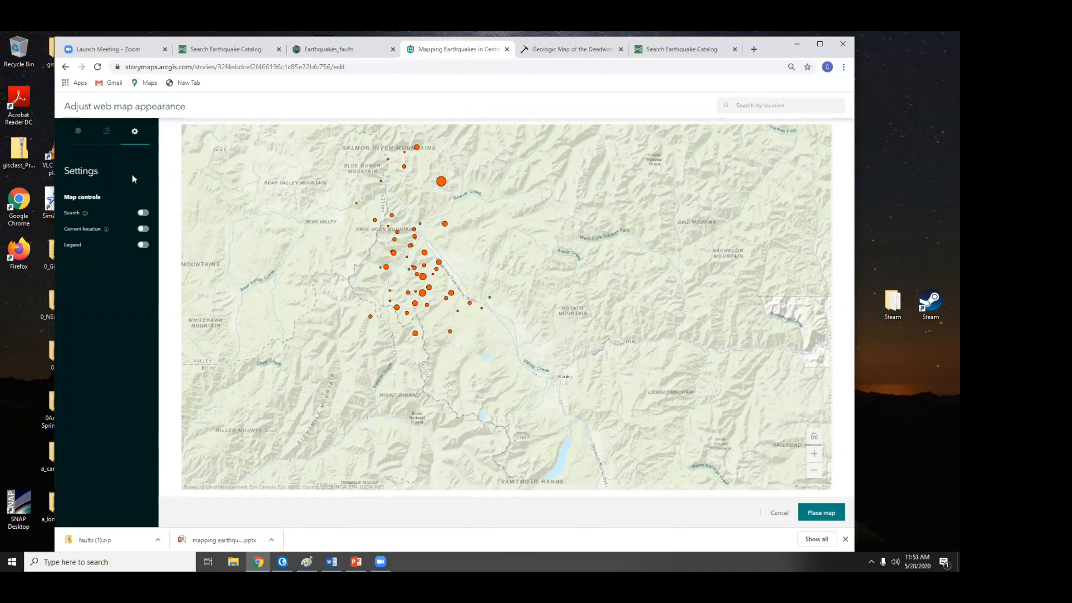
click(142, 246)
click(201, 471)
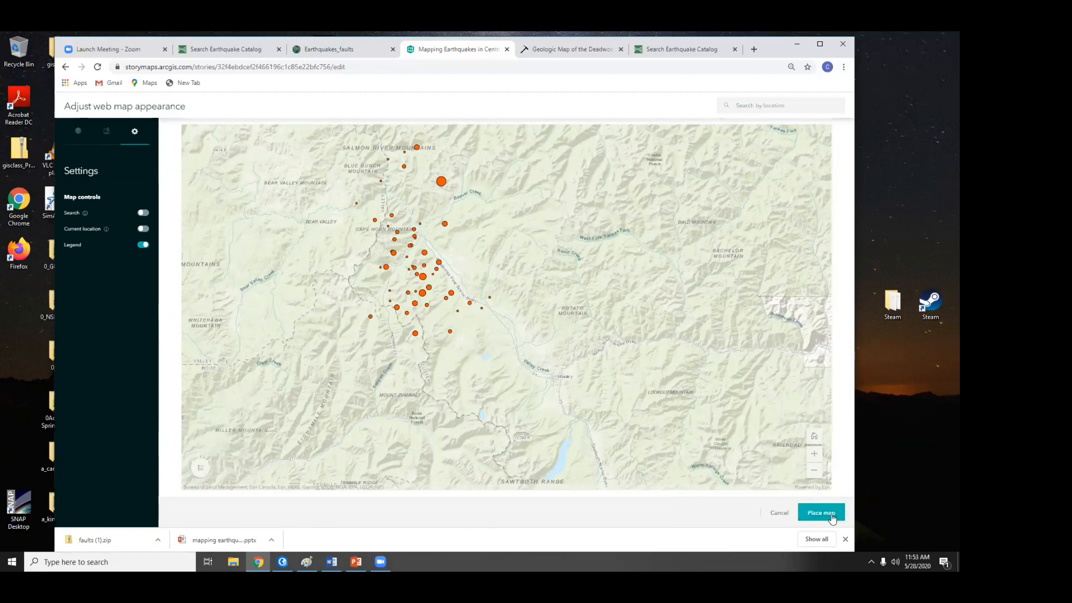
click(810, 509)
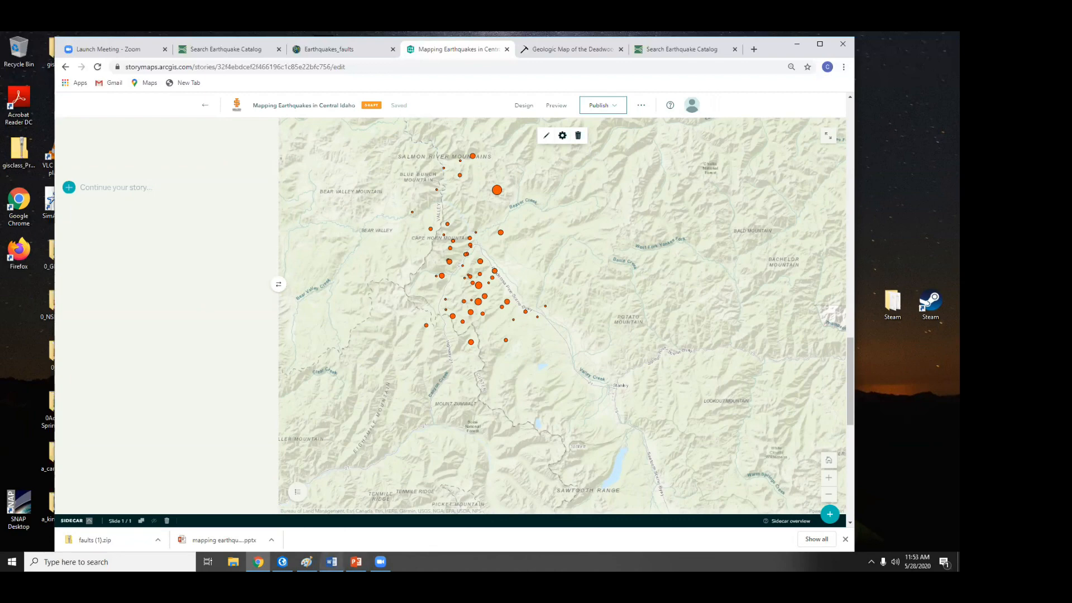
Add the heading "March 31st and April 1st, 2020 Earthquakes in Central Idaho over magnitude 3", copied from Word, to the second sidecar's narrative panel.
click(331, 562)
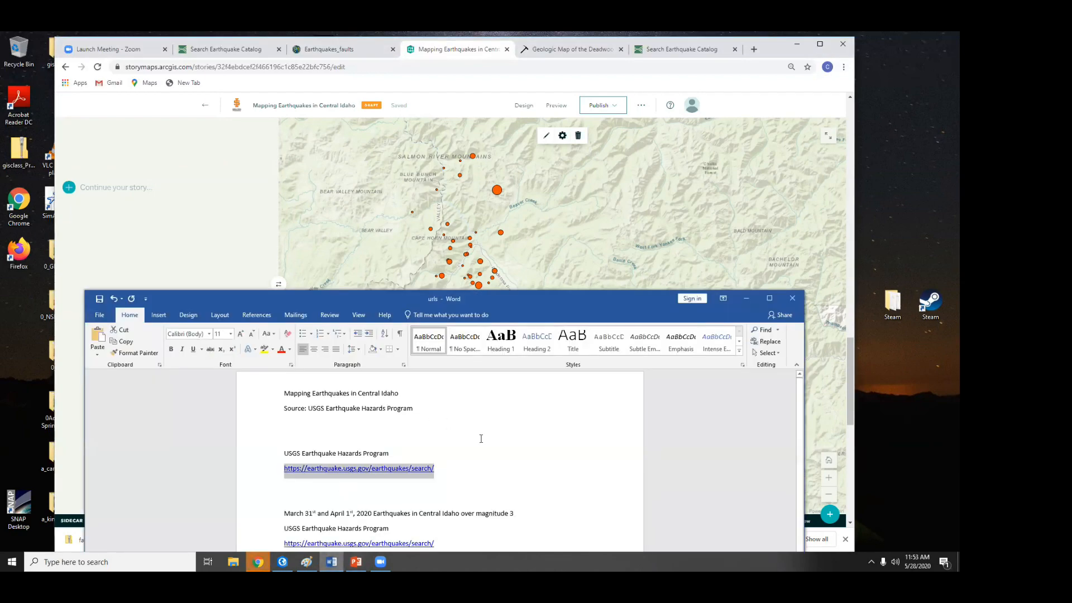
scroll(479, 439, down, 1)
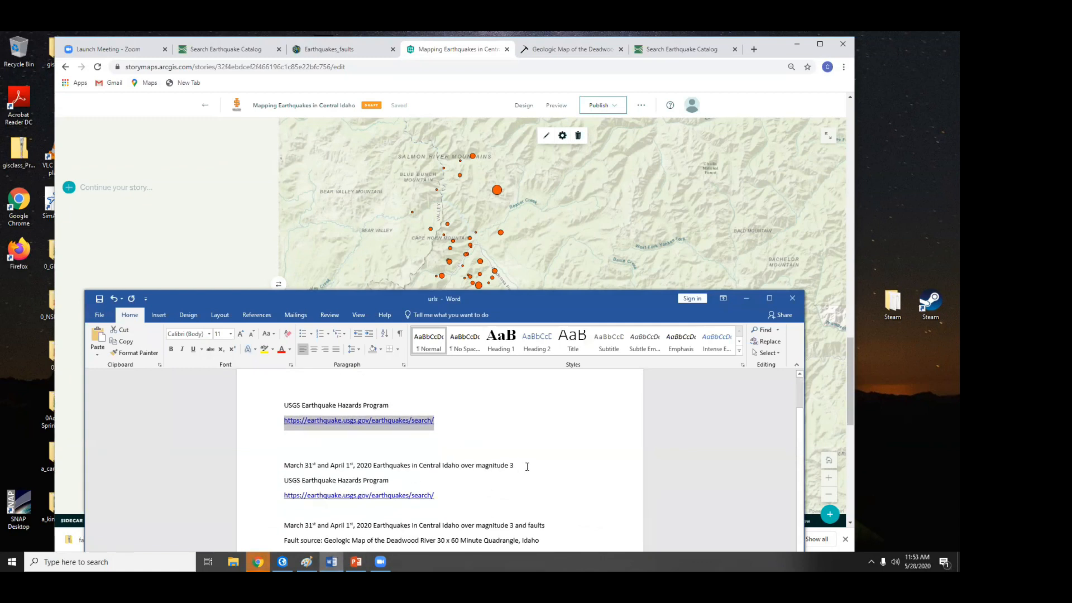
drag(527, 467, 249, 465)
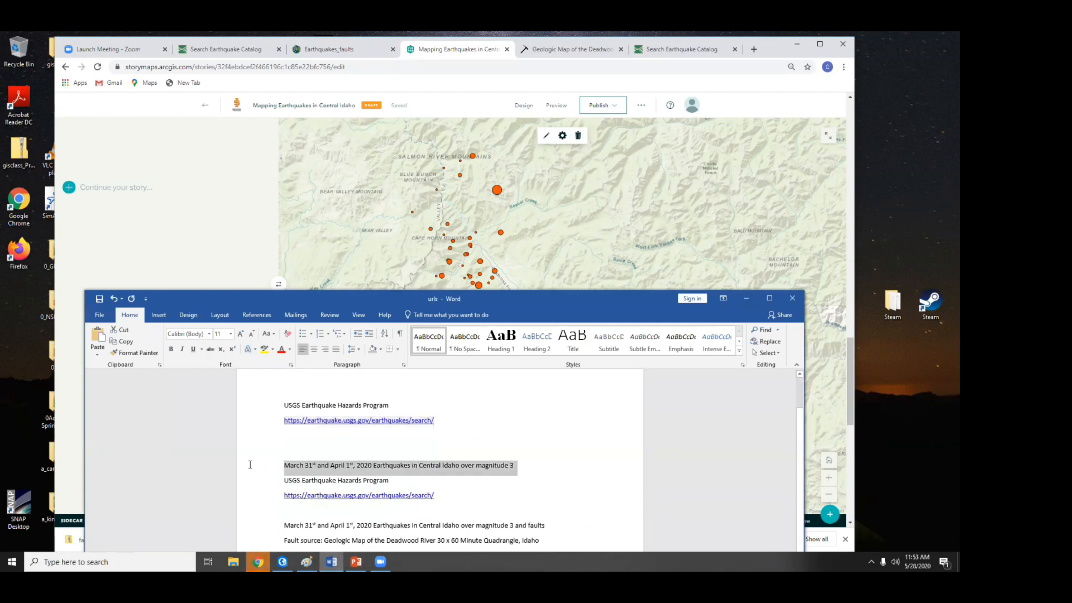
click(366, 469)
drag(514, 464, 224, 455)
key(ctrl+c)
click(68, 191)
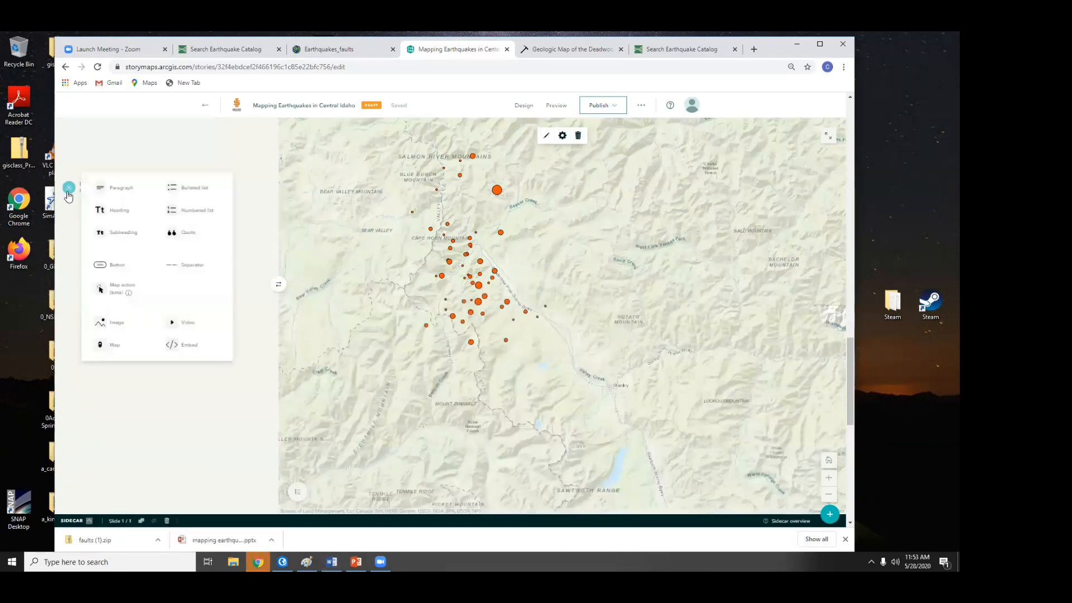
click(110, 211)
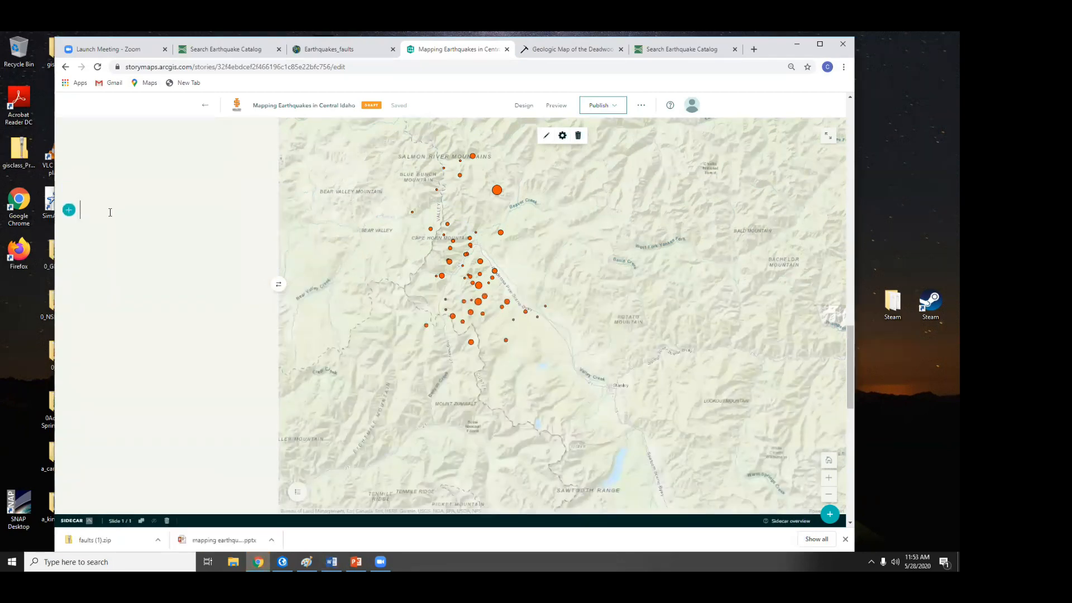
key(ctrl+v)
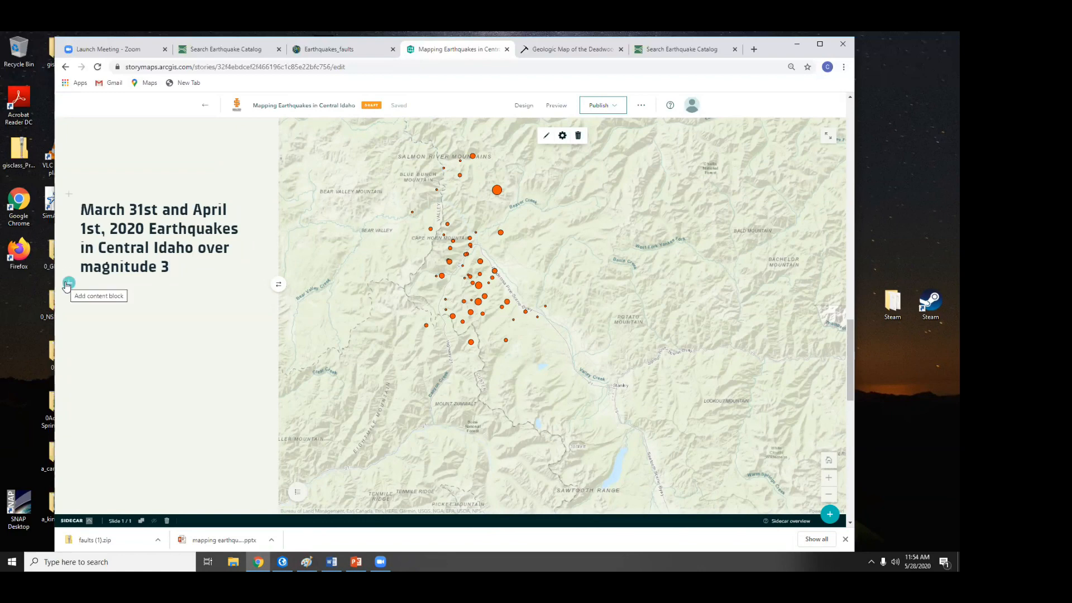
Add a paragraph reading "USGS Earthquake Hazards Program", copied from the Word document, below the heading.
click(68, 283)
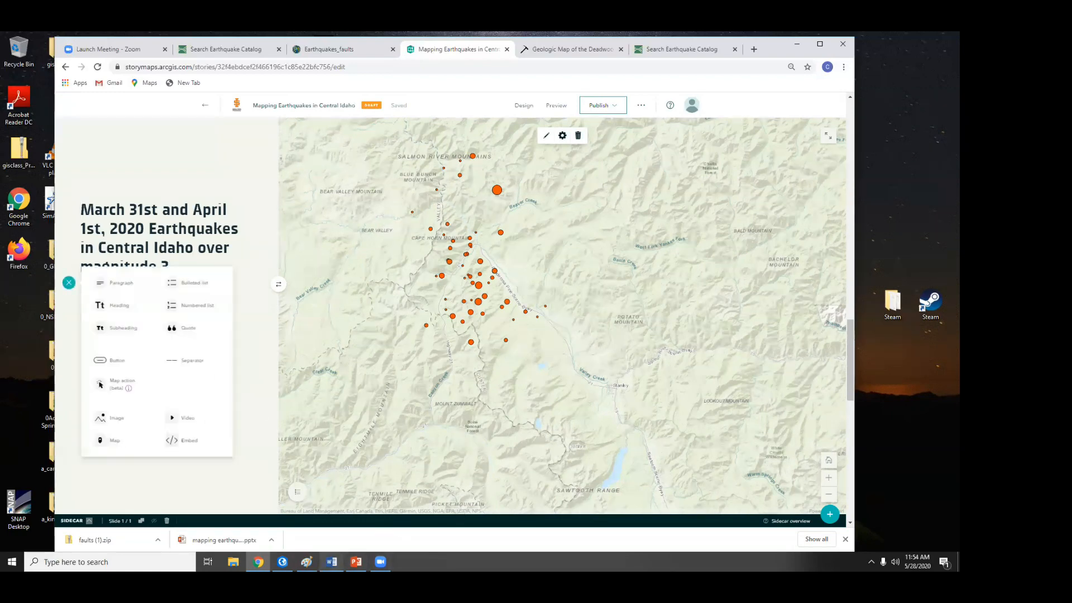
click(263, 453)
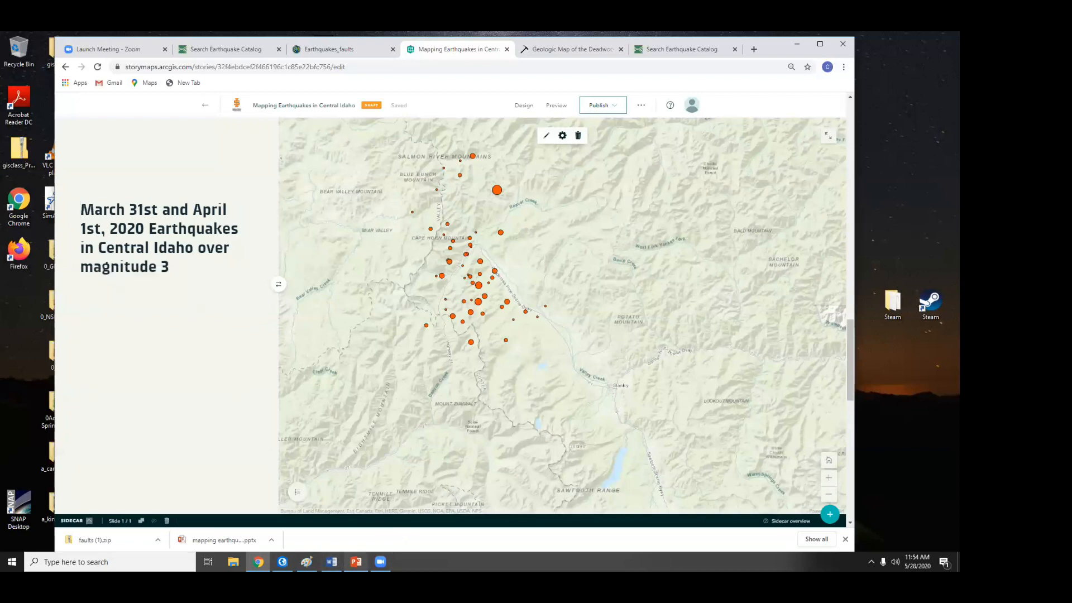
key(alt+Tab)
drag(399, 485, 275, 481)
key(ctrl+c)
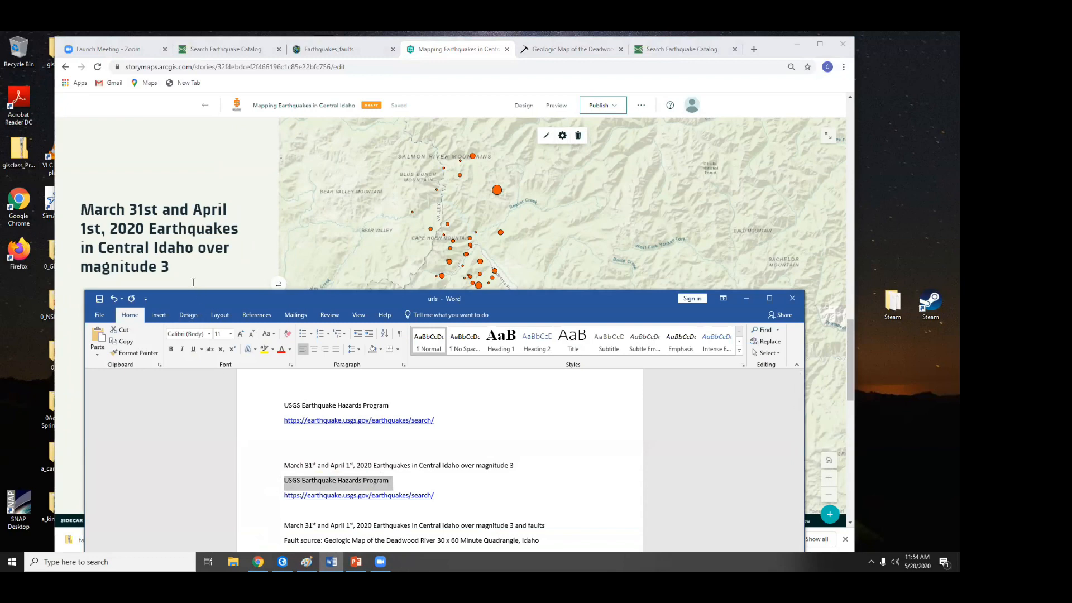
click(69, 289)
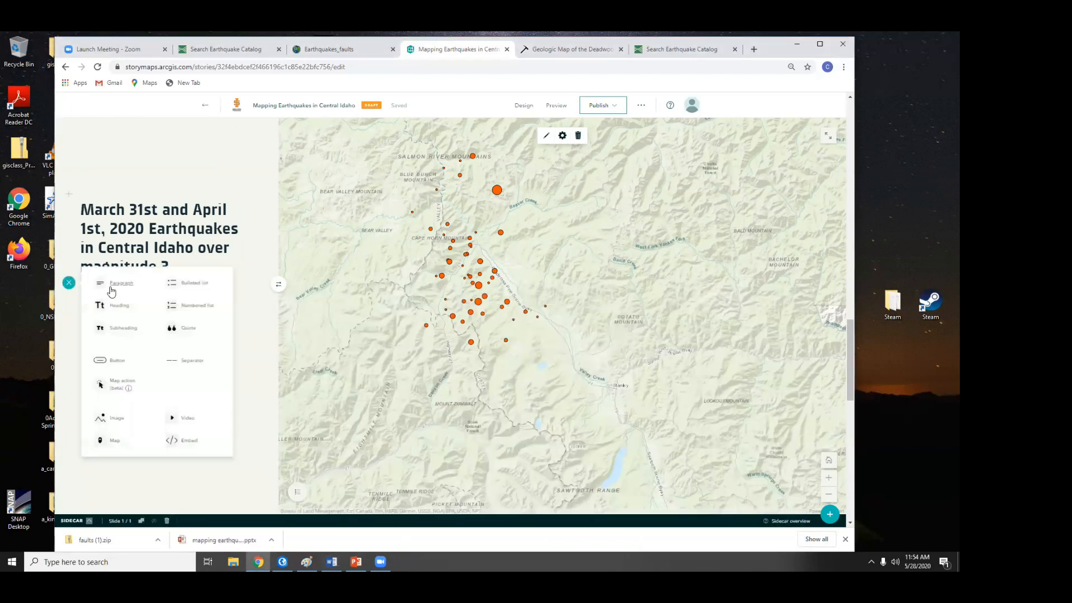
click(111, 287)
key(ctrl+v)
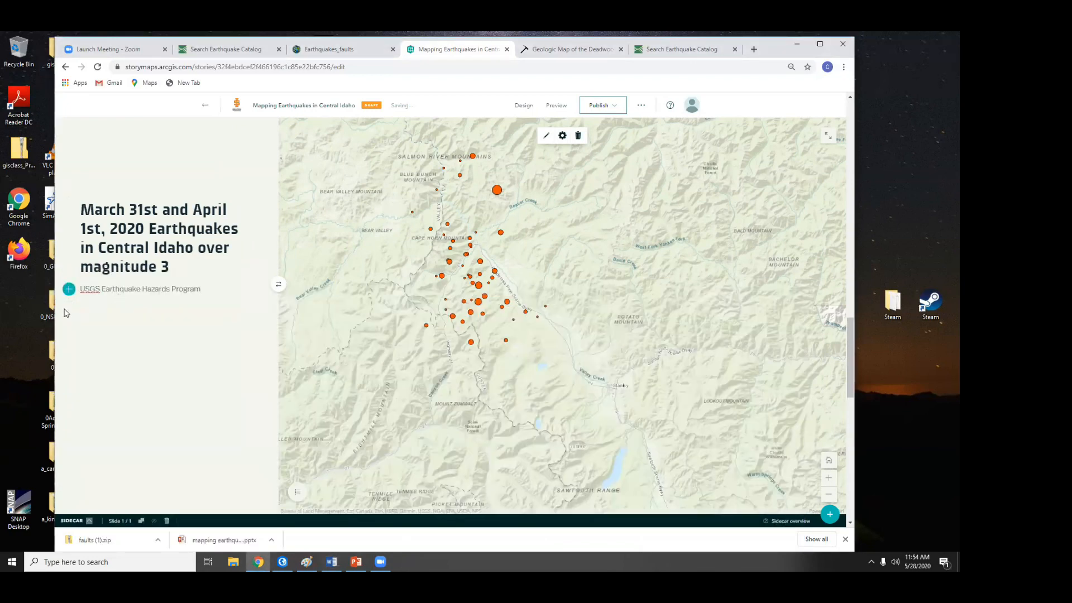
click(69, 303)
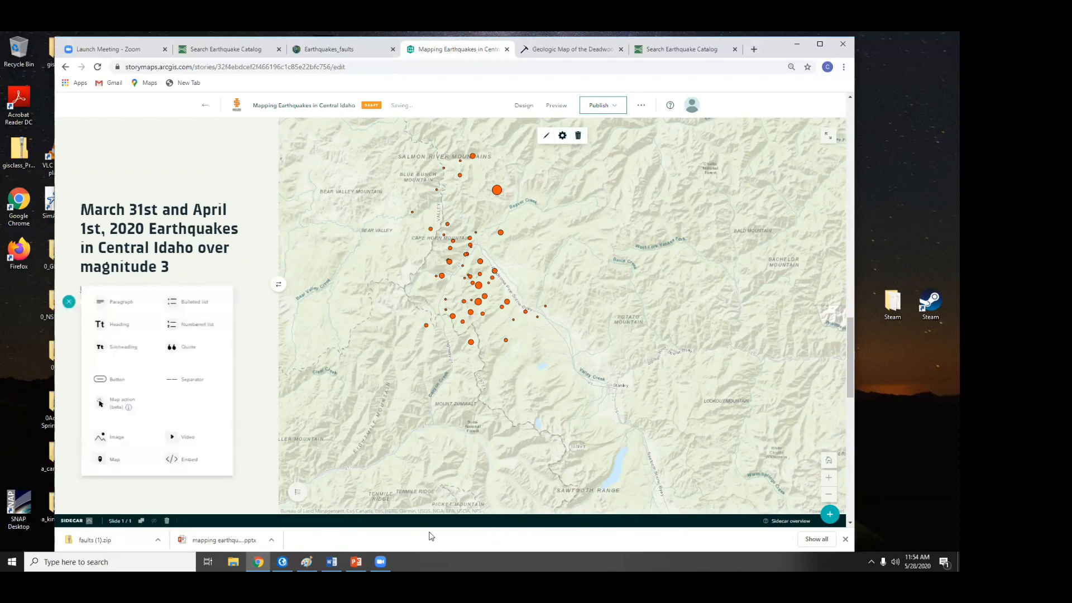
click(331, 561)
drag(438, 495, 251, 502)
key(ctrl+c)
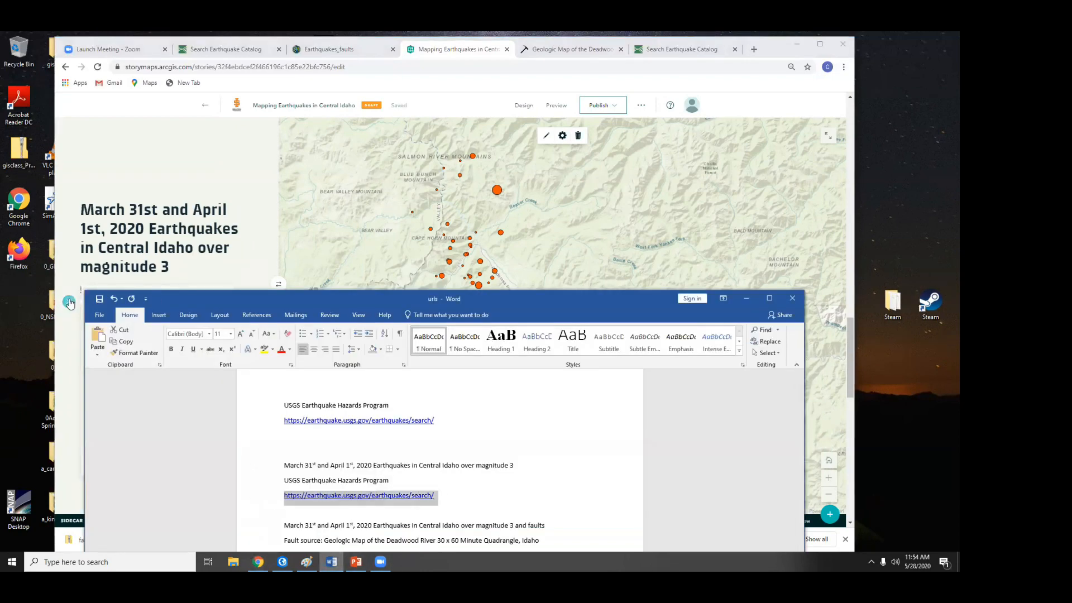
click(218, 259)
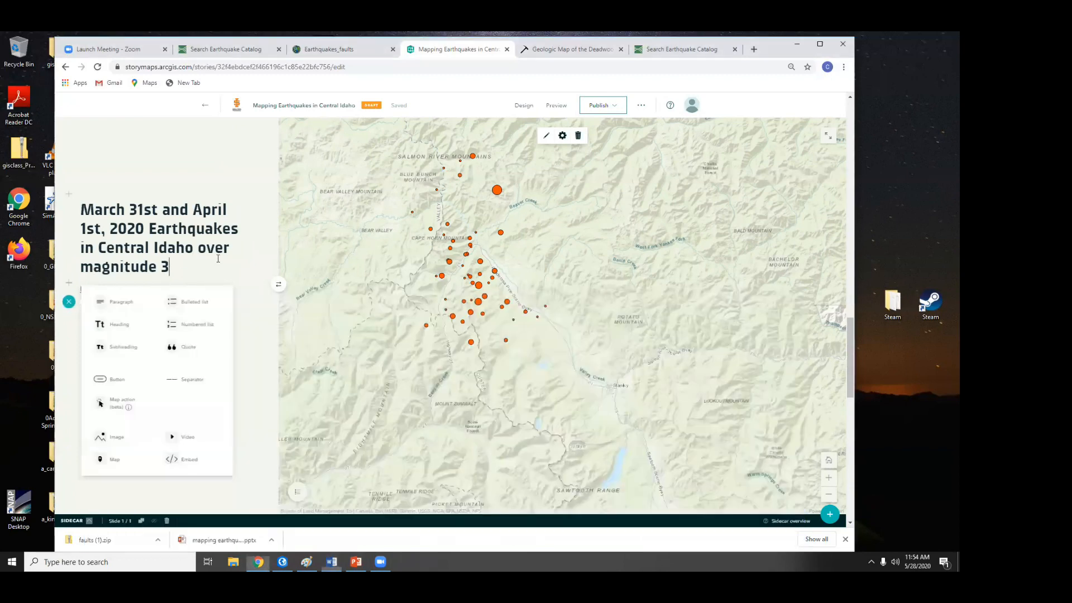
click(69, 301)
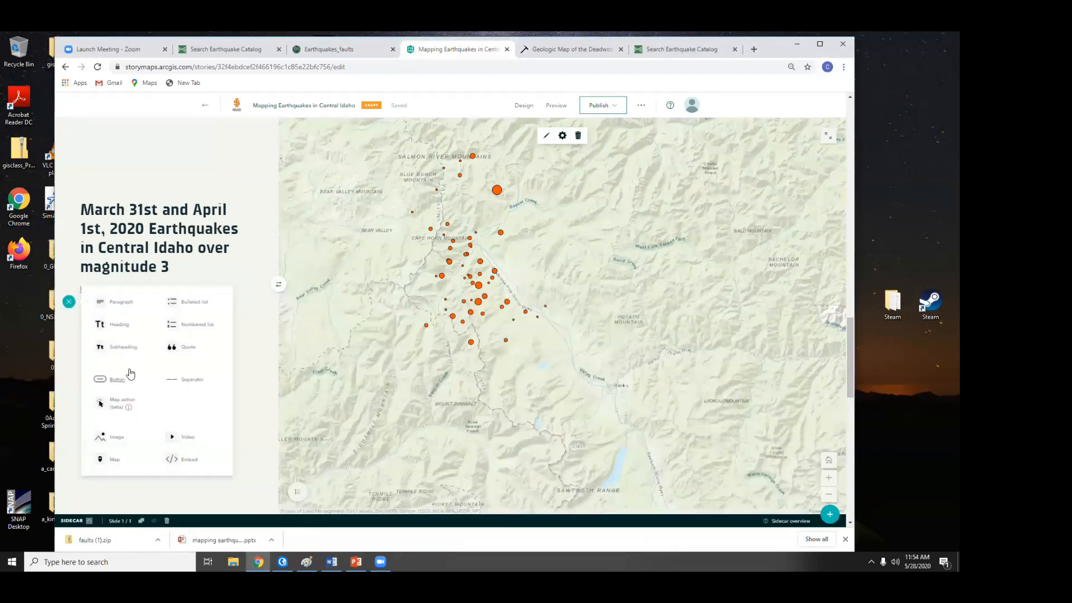
click(186, 458)
key(ctrl+v)
click(540, 353)
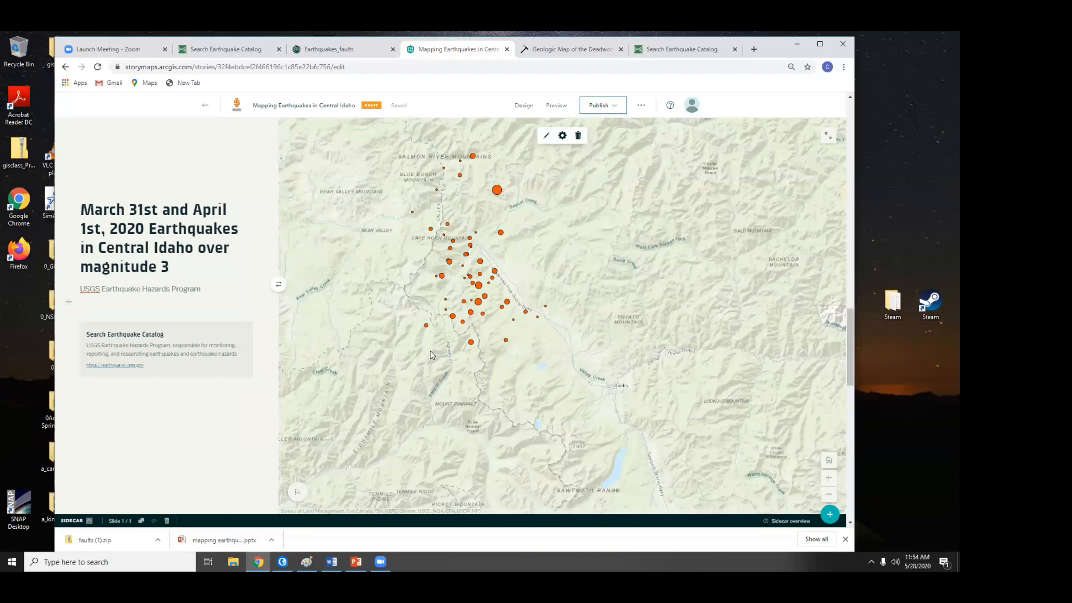
scroll(430, 351, down, 5)
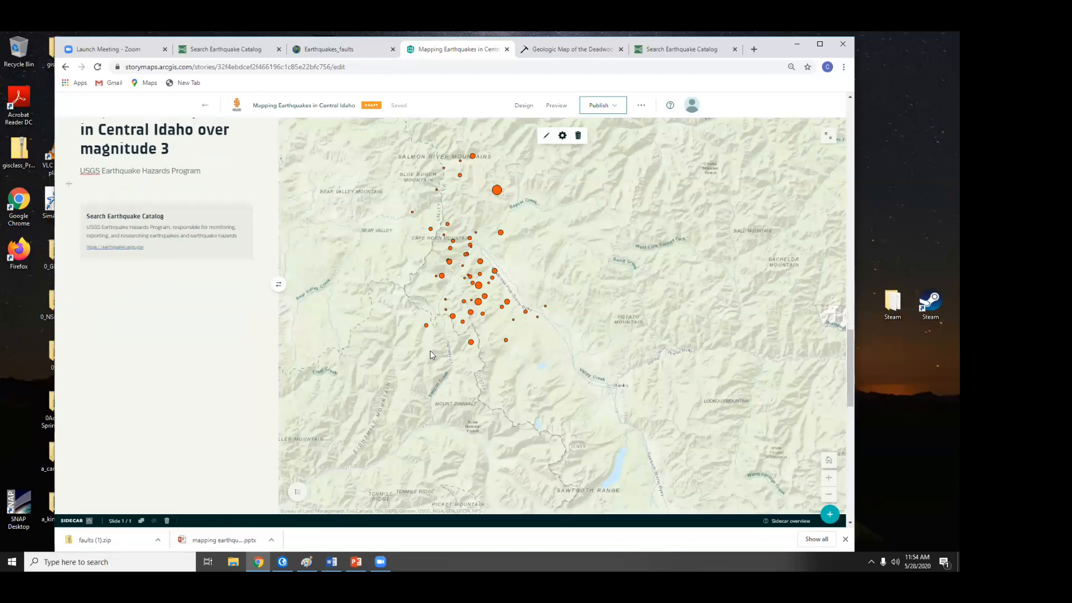
Insert another sidecar with the docked panel layout at the end of the story, below the Earthquakes_ID2 map sidecar.
scroll(454, 430, down, 4)
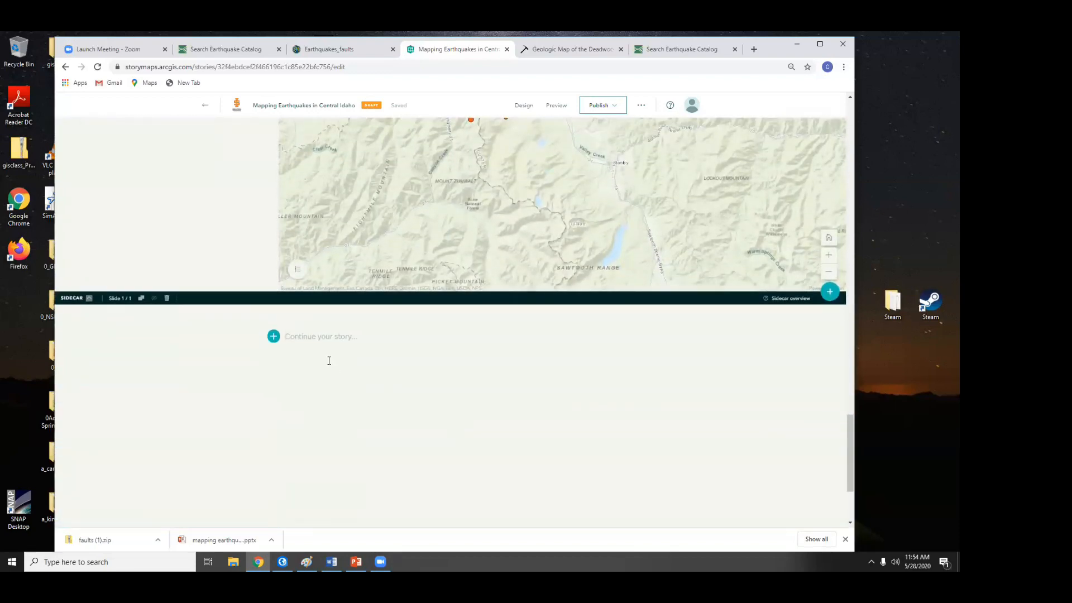
click(274, 338)
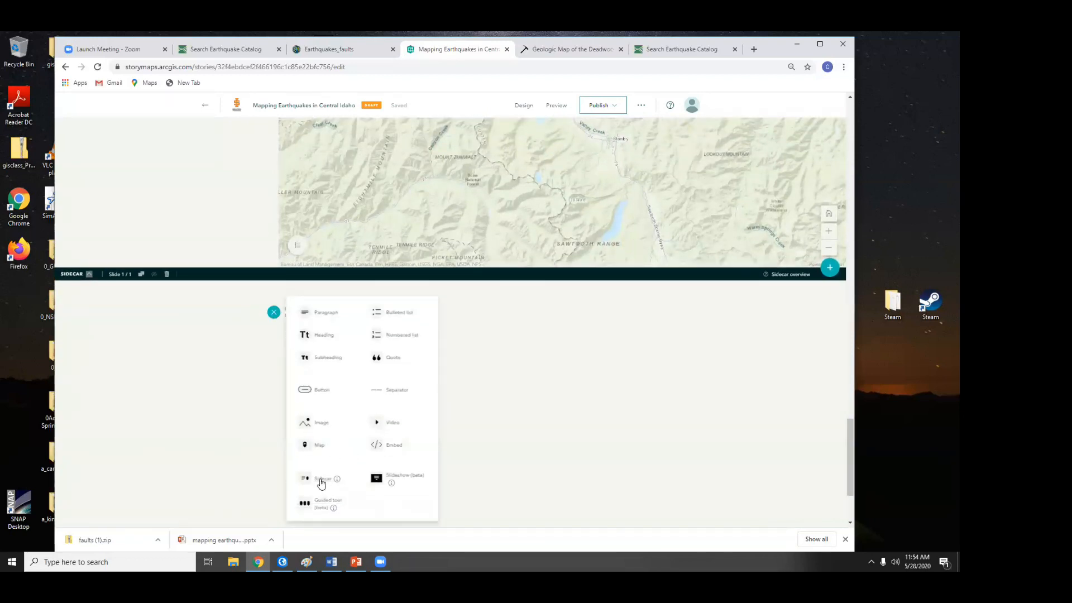
click(322, 482)
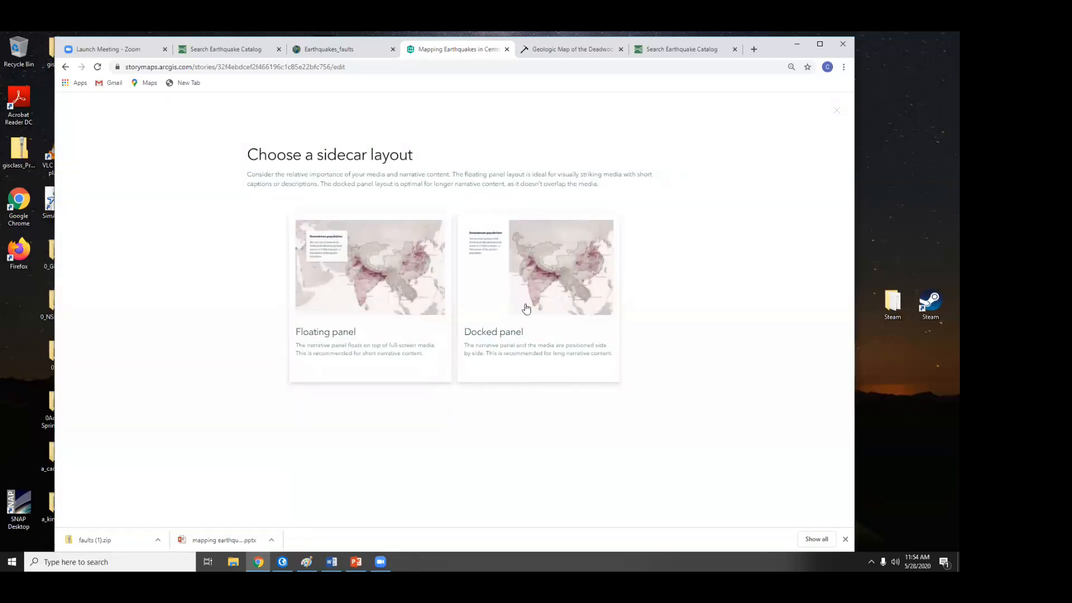
click(535, 288)
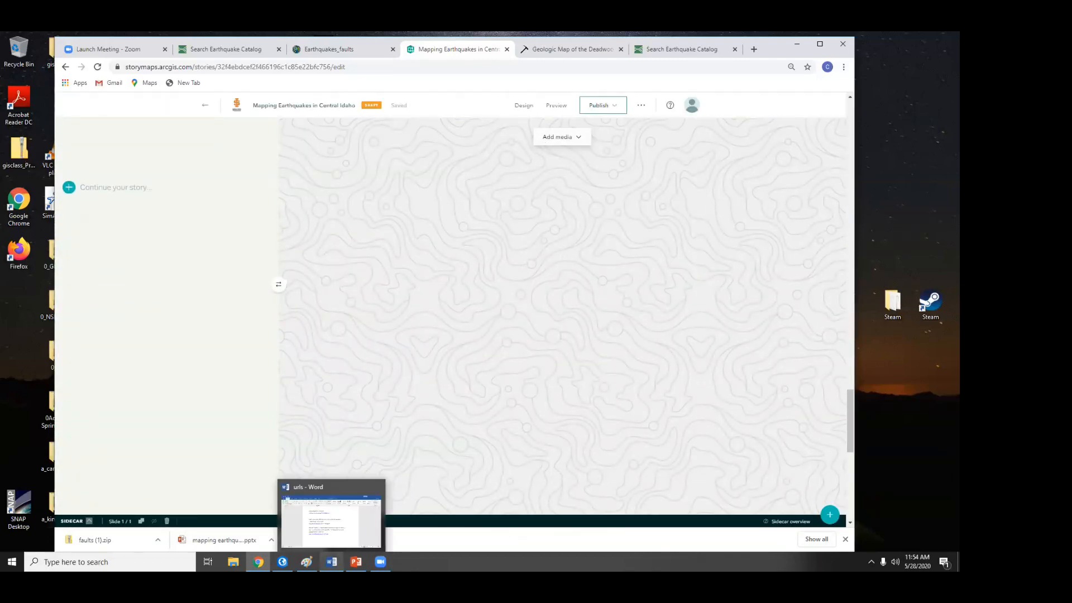
Add the Earthquakes_faults web map as the new sidecar's media, with the legend enabled among its map controls.
click(579, 144)
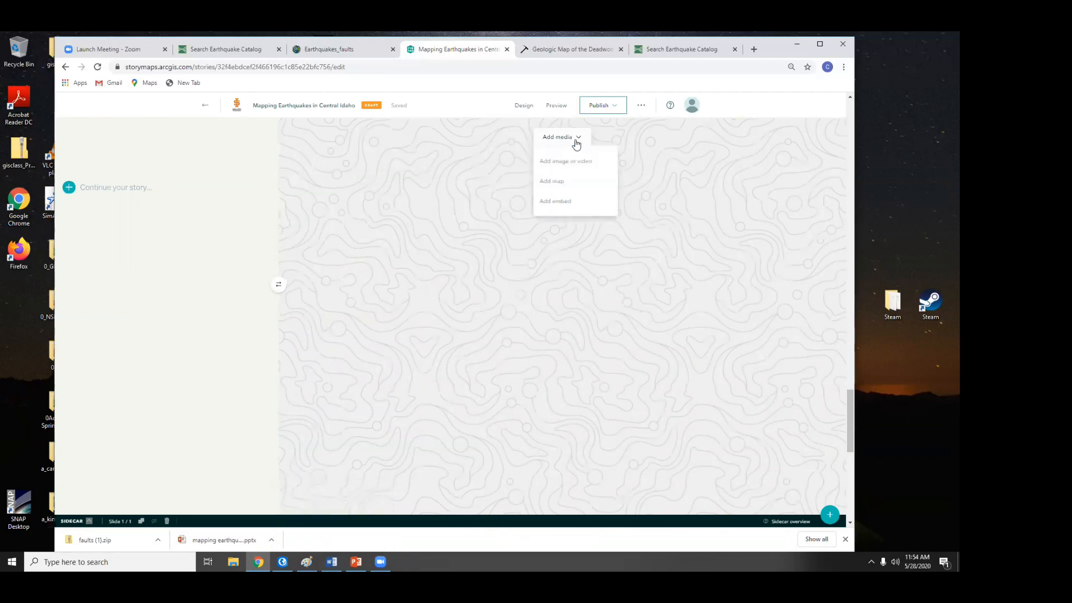
click(552, 182)
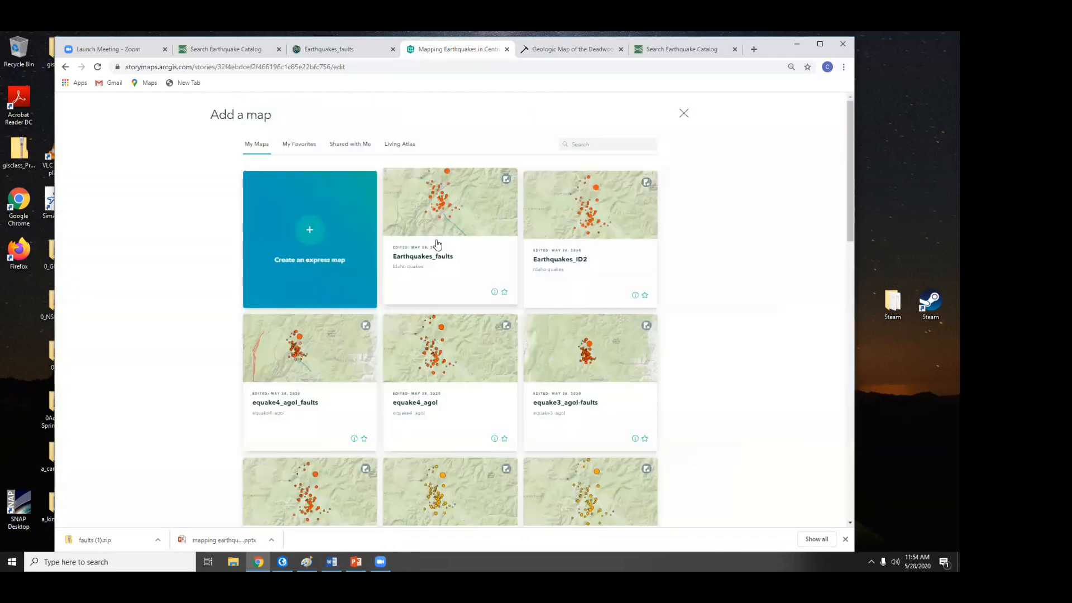
click(436, 230)
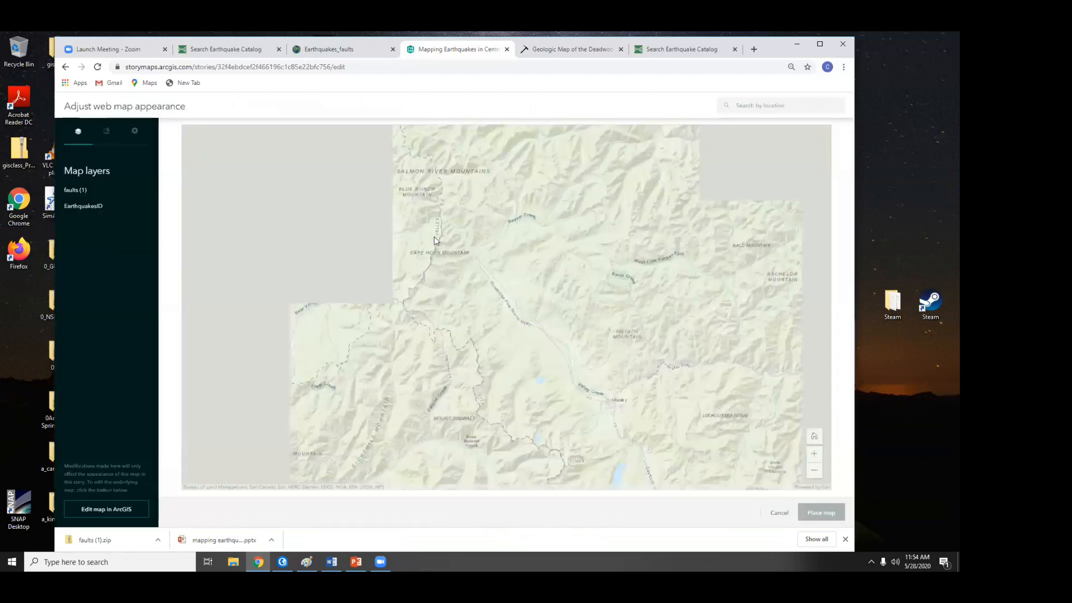
click(135, 133)
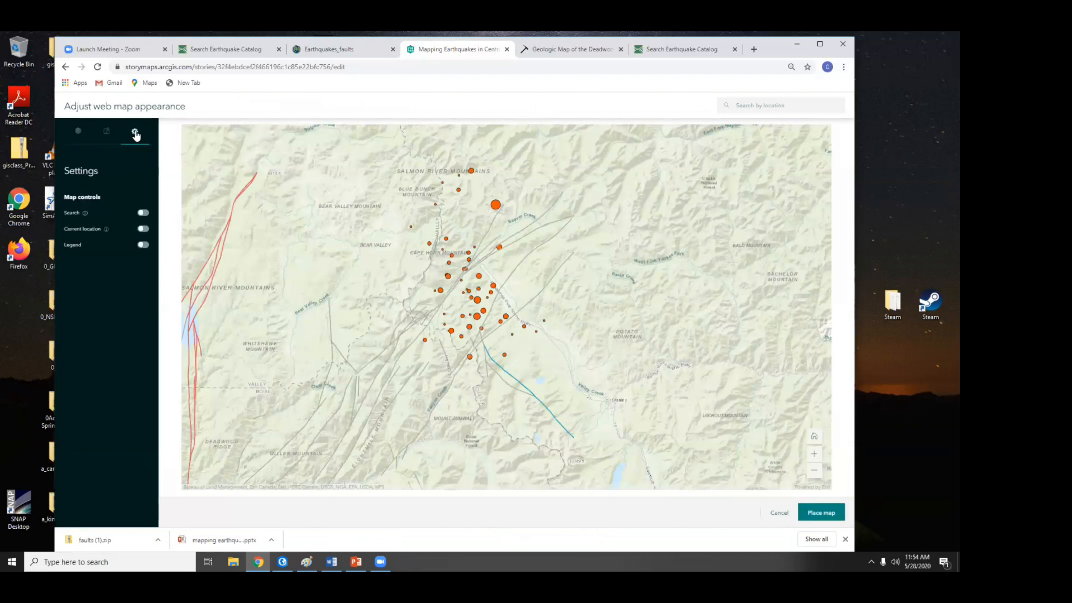
click(142, 247)
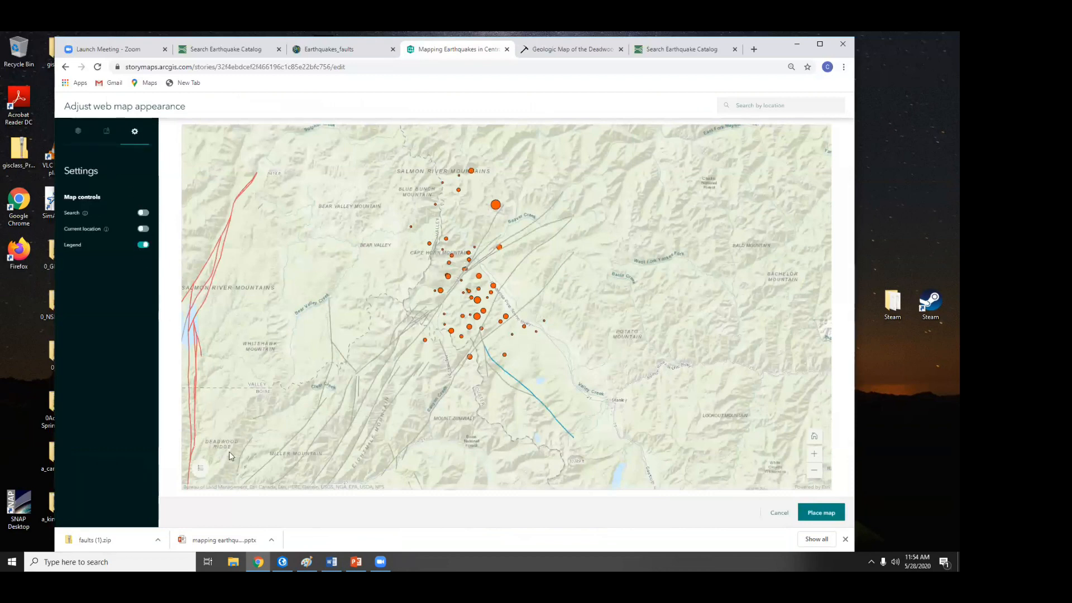
click(819, 512)
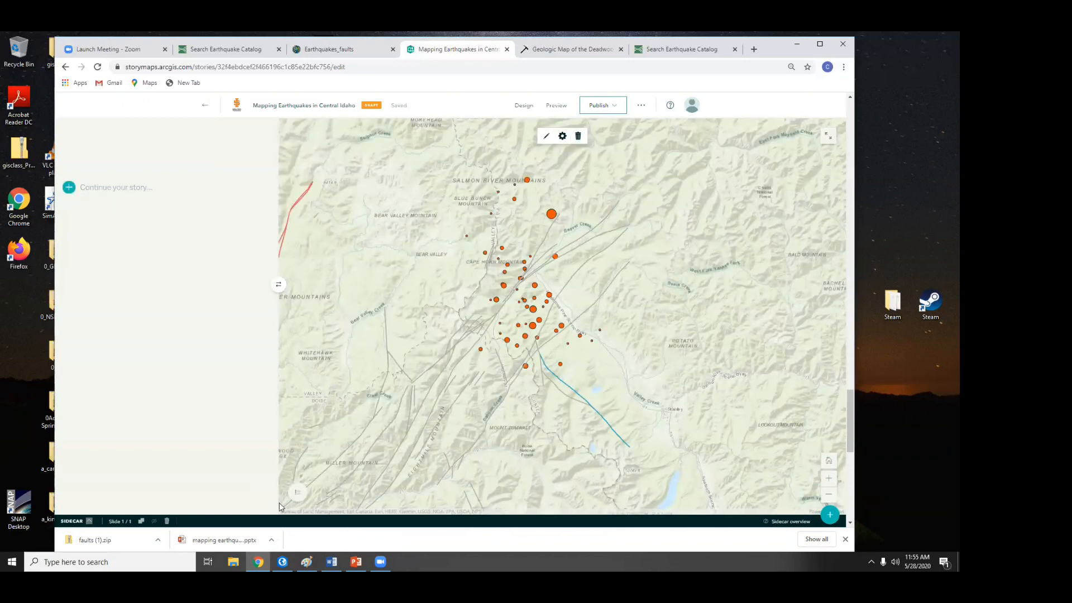
Add the heading "March 31st and April 1st, 2020 Earthquakes in Central Idaho over magnitude 3 and faults", copied from Word, to the third sidecar's narrative panel.
click(331, 562)
scroll(470, 471, down, 2)
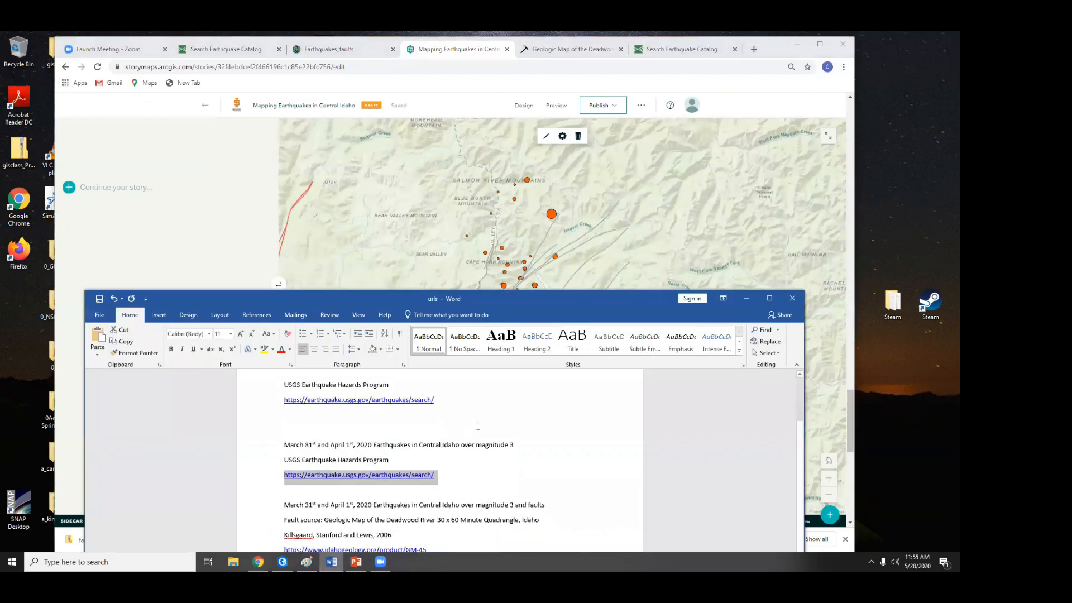
drag(549, 477, 634, 479)
key(ctrl+c)
click(326, 481)
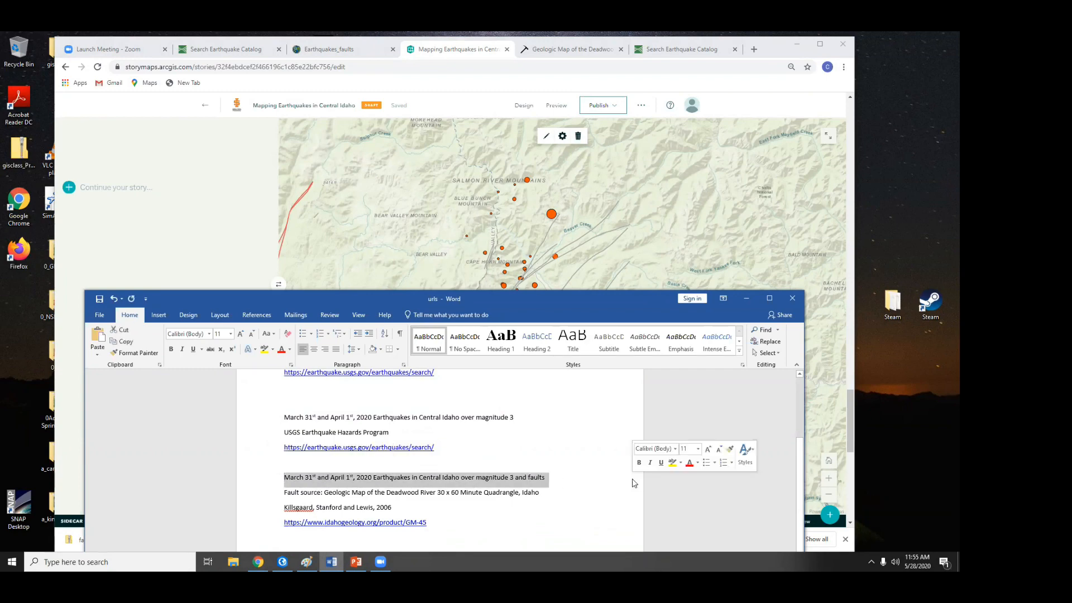
click(69, 187)
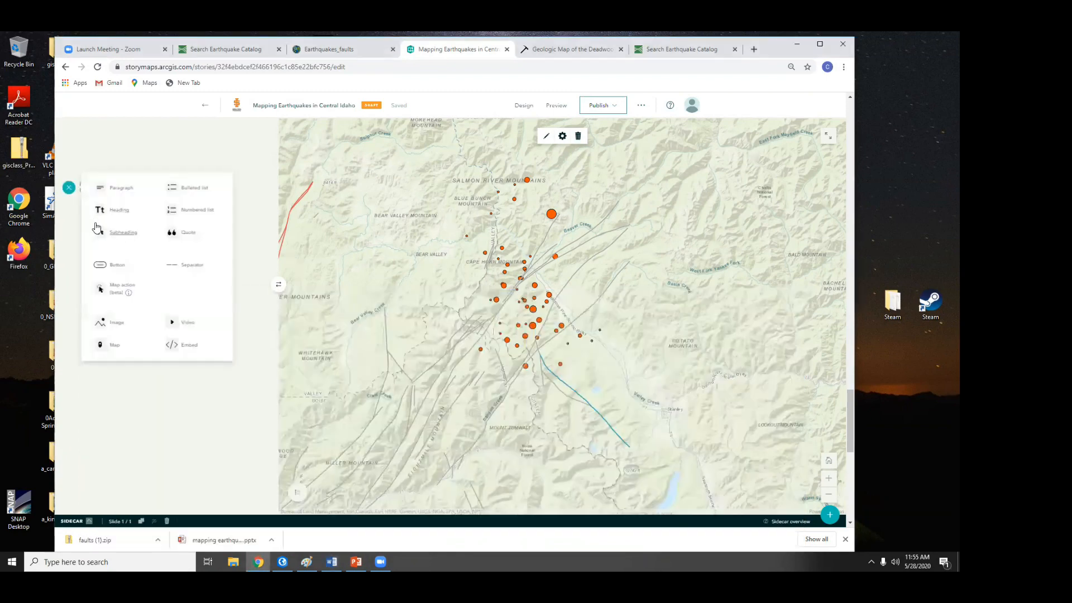
click(110, 215)
key(ctrl+v)
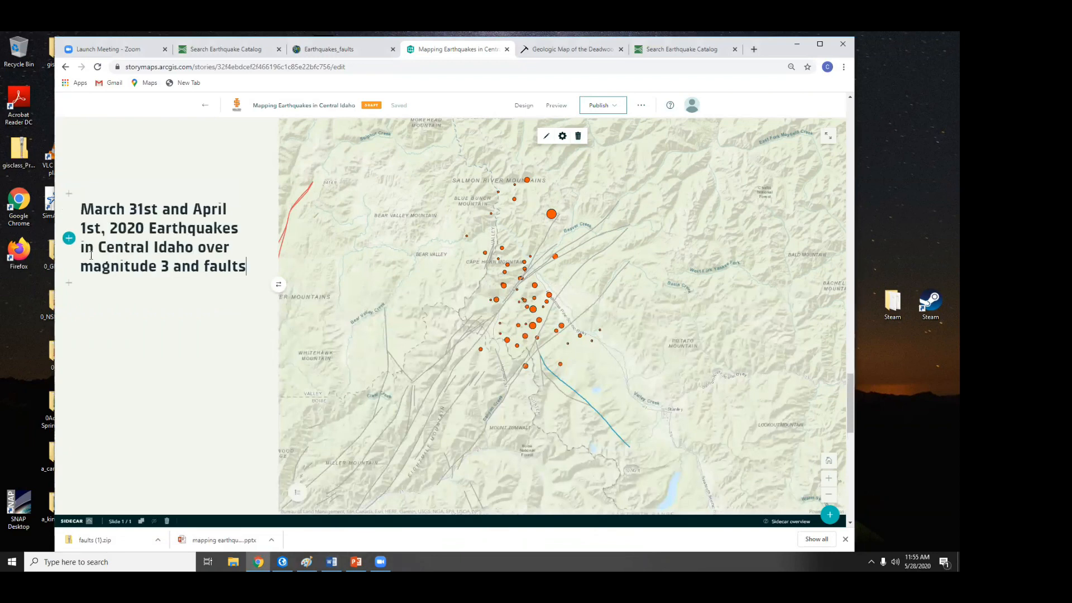
Add a paragraph below the heading with the "Fault source: Geologic Map of the Deadwood River 30 x 60 Minute Quadrangle, Idaho" text and authors line from Word.
click(68, 283)
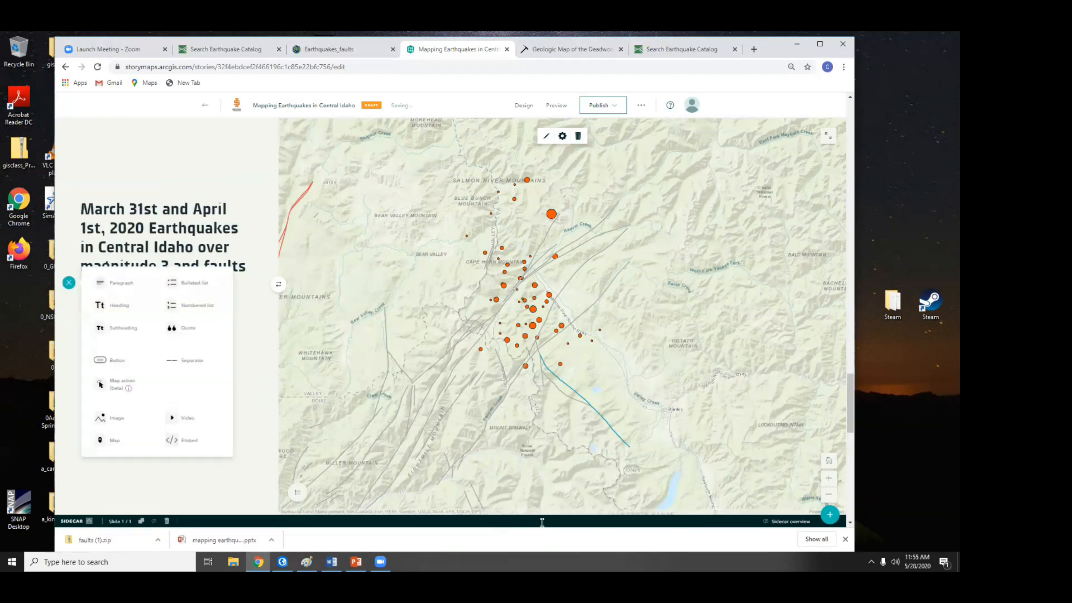
click(332, 562)
drag(284, 492, 453, 505)
key(ctrl+c)
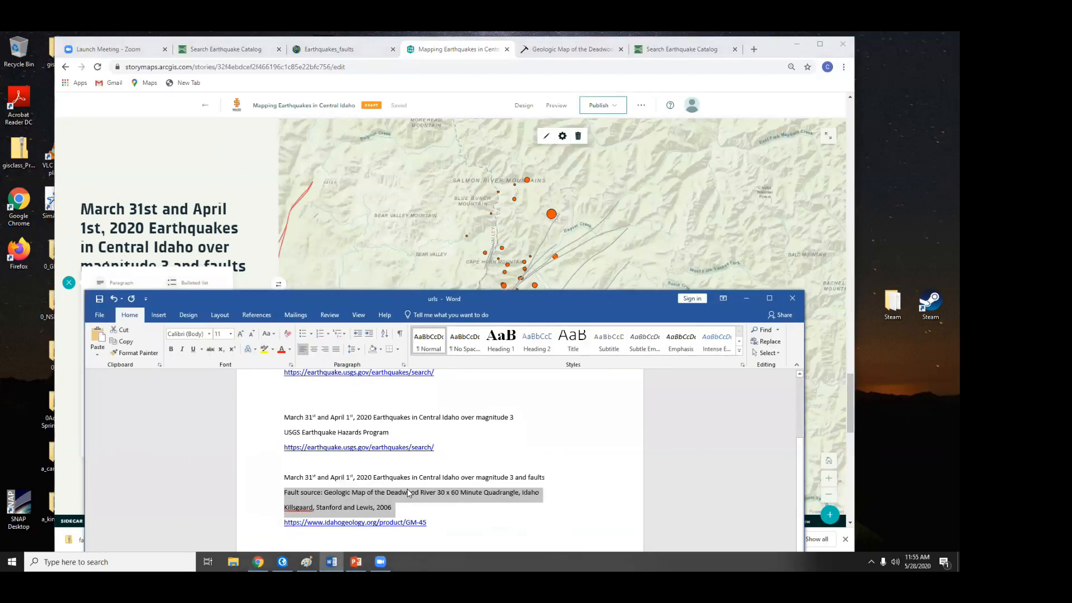
click(72, 271)
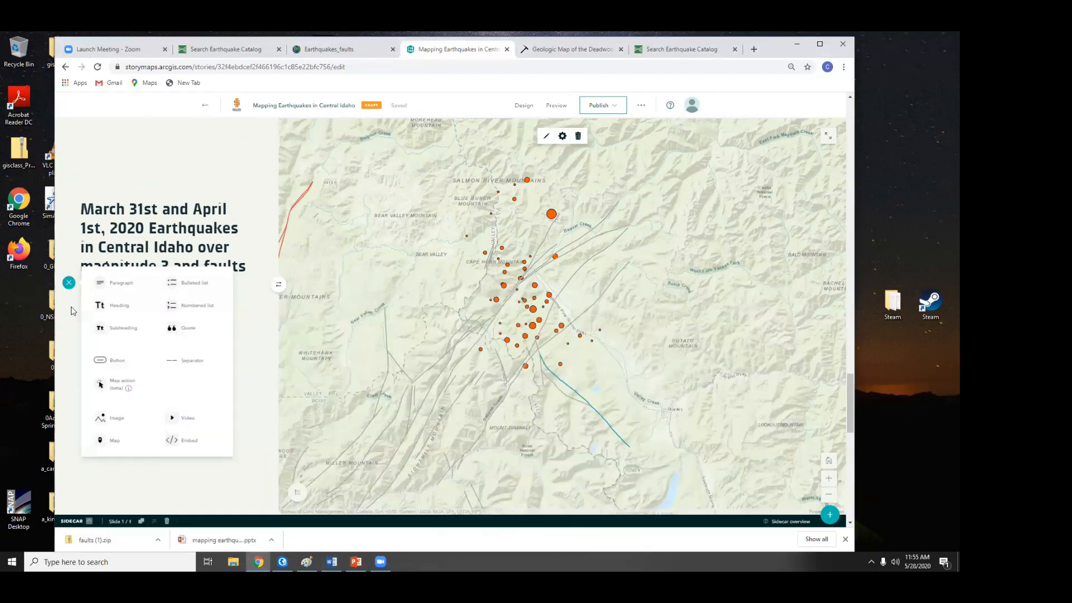
click(78, 293)
click(68, 282)
click(122, 283)
key(ctrl+v)
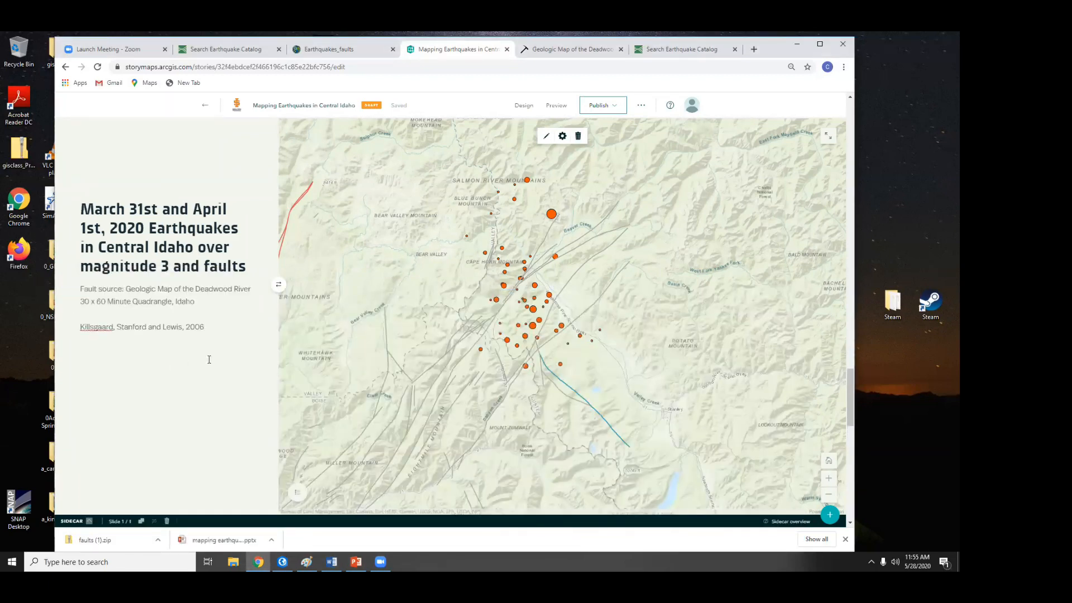
click(69, 340)
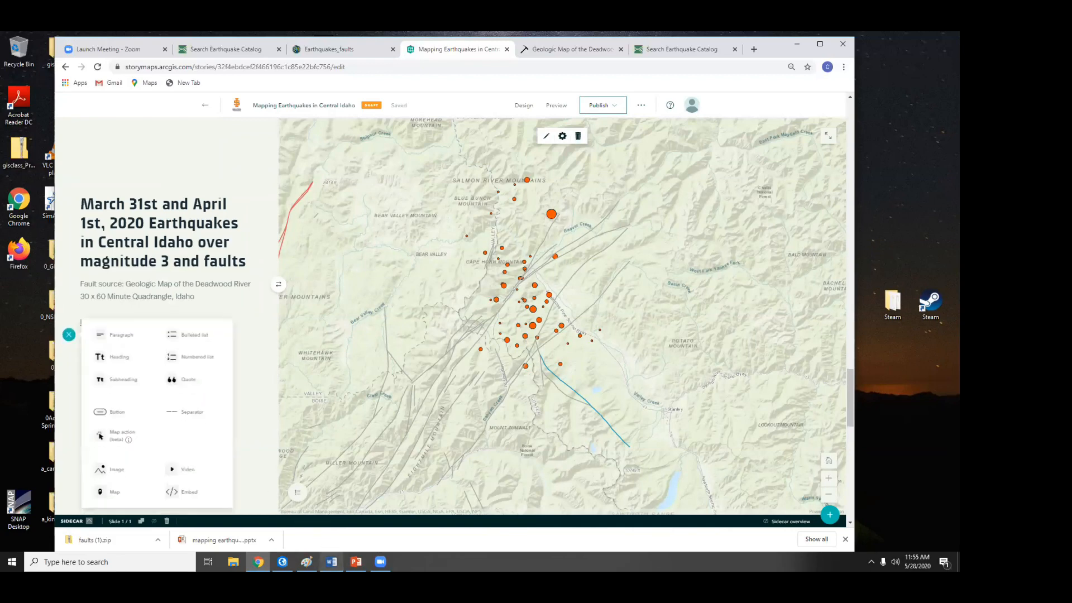
mouse_move(331, 562)
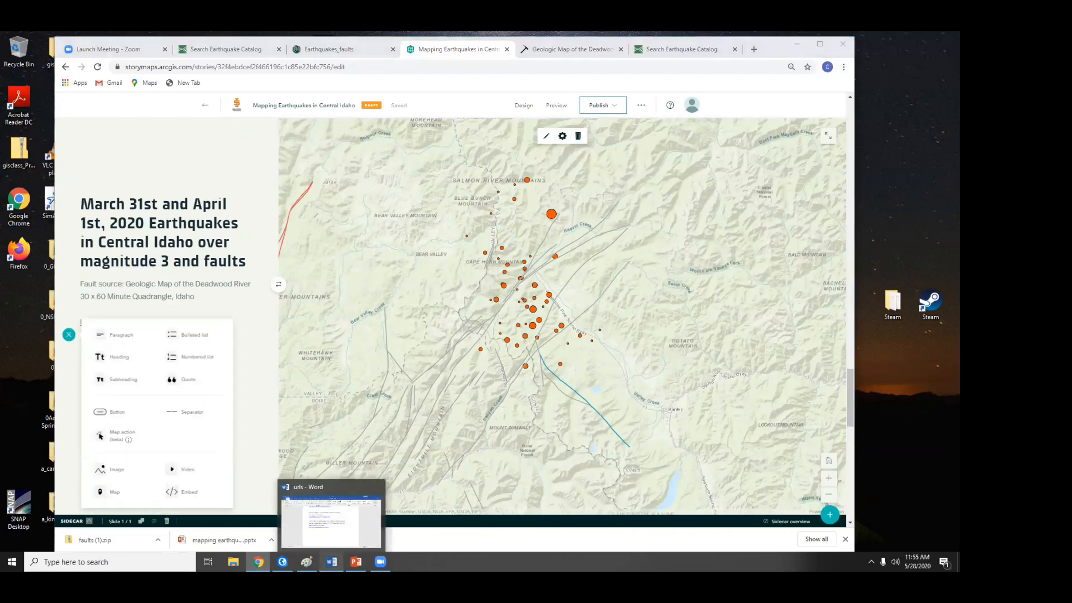
click(329, 517)
drag(435, 523, 261, 529)
key(ctrl+c)
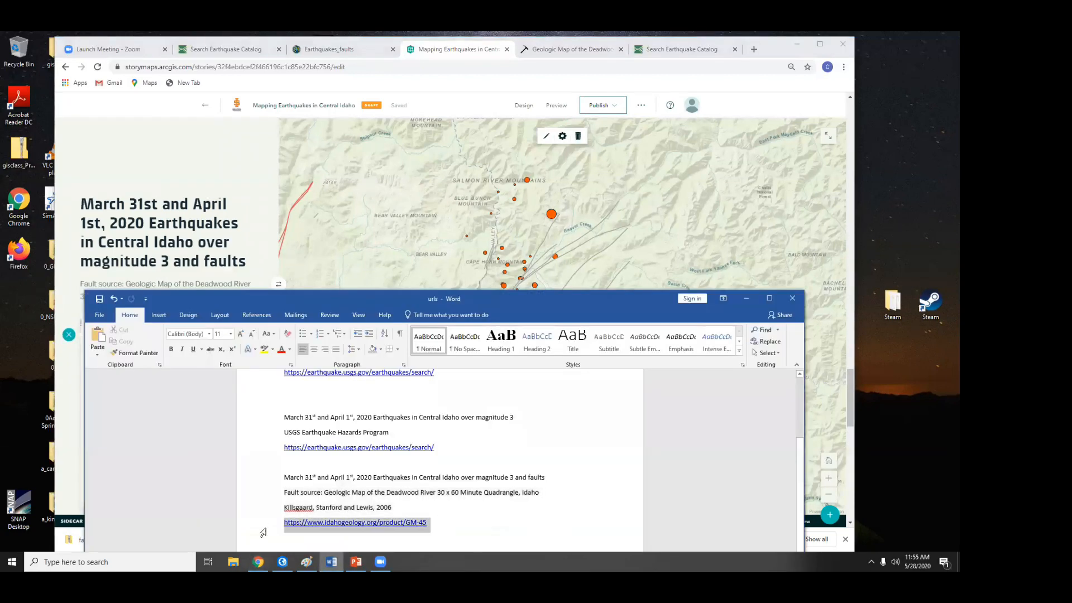
click(66, 343)
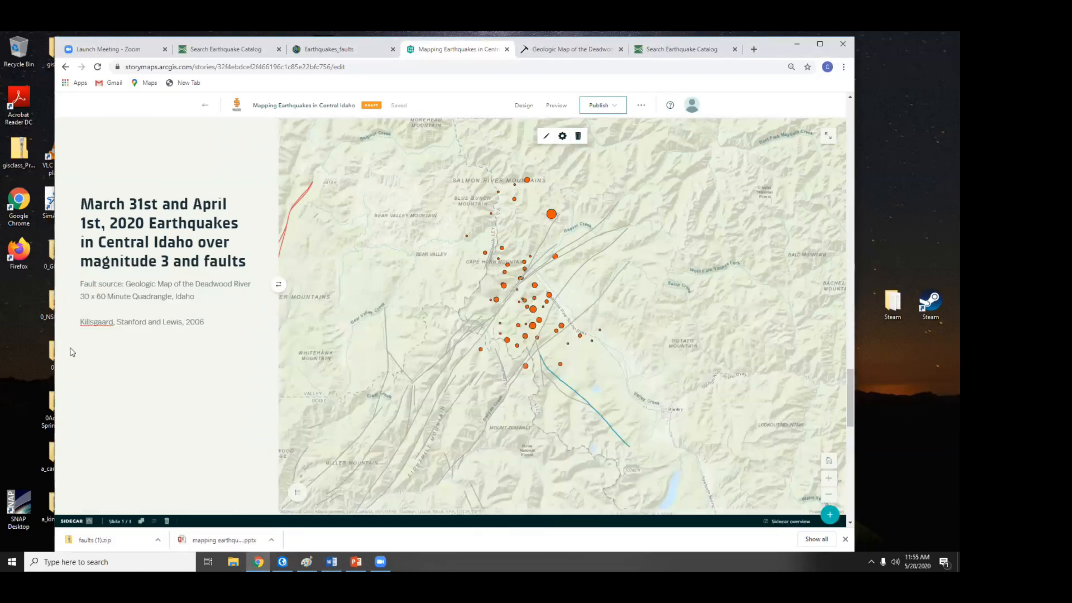
click(67, 338)
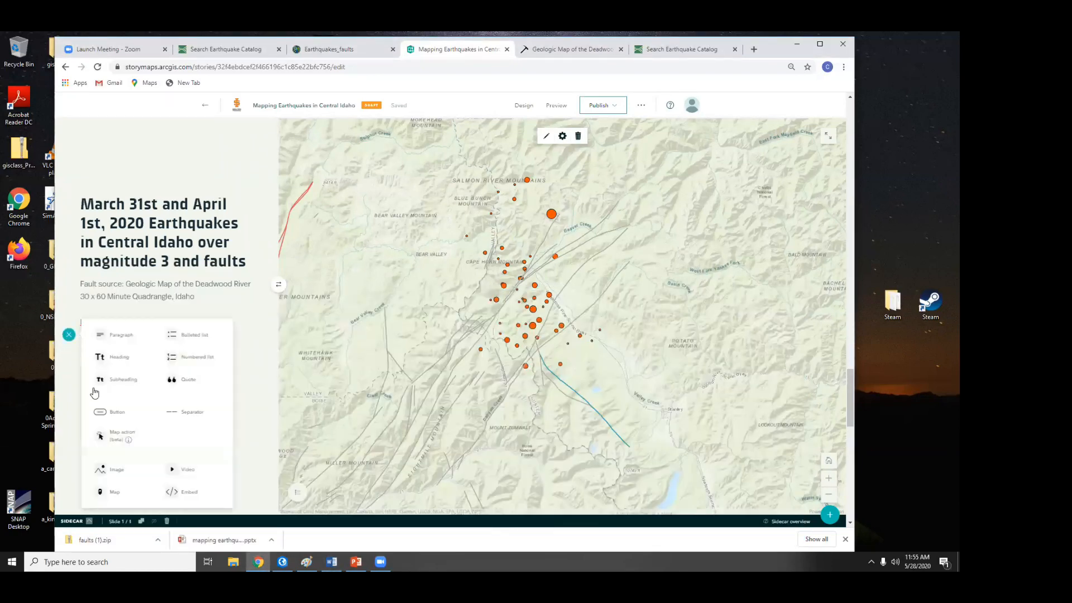
click(183, 492)
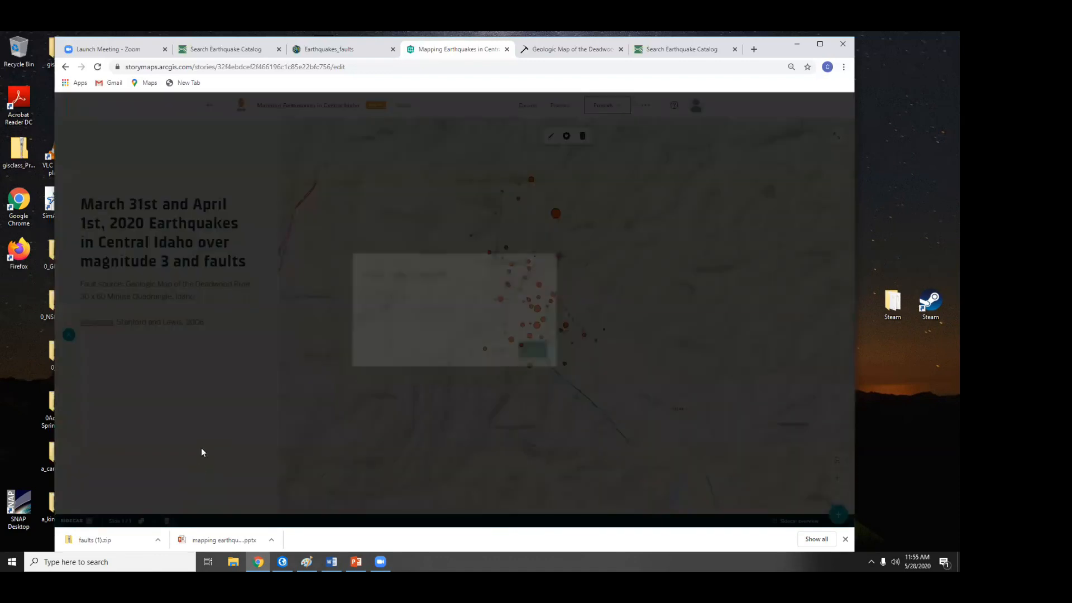
key(ctrl+v)
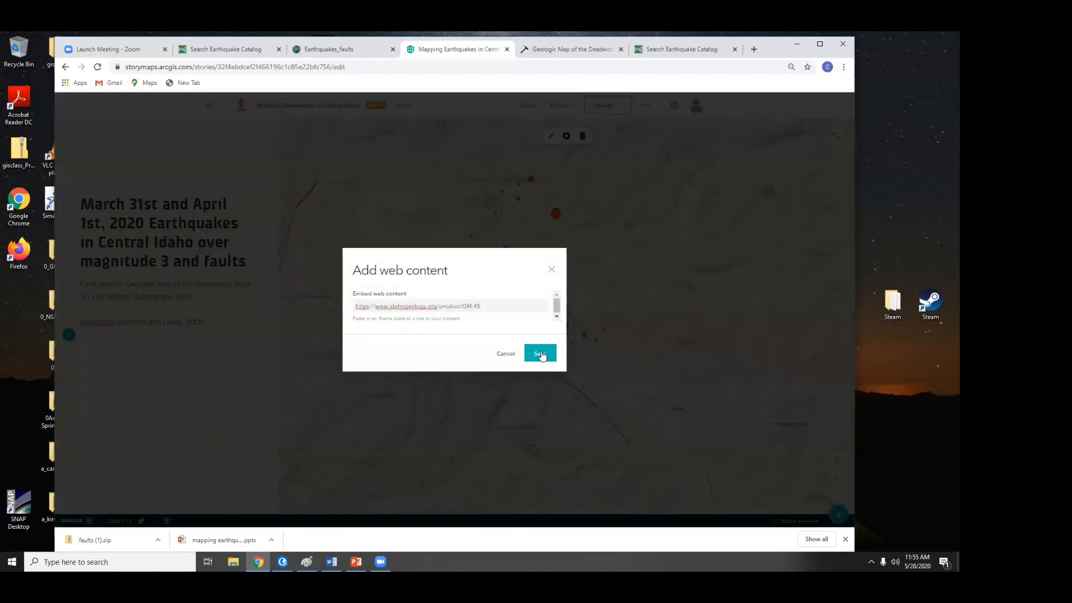
click(540, 353)
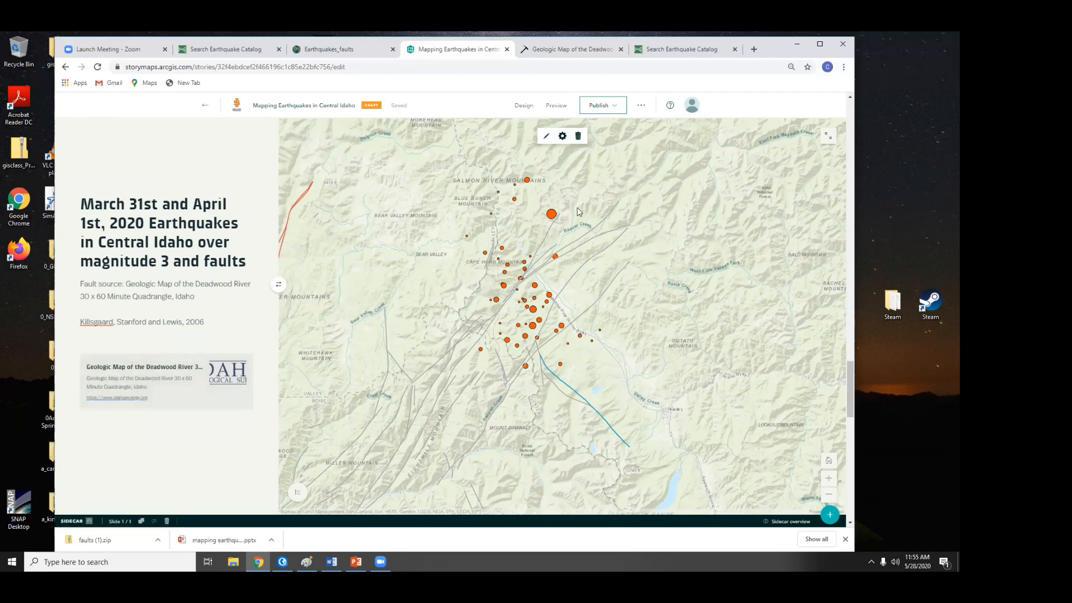
Preview the story and review its cover, the three sidecars and the map legends.
click(556, 106)
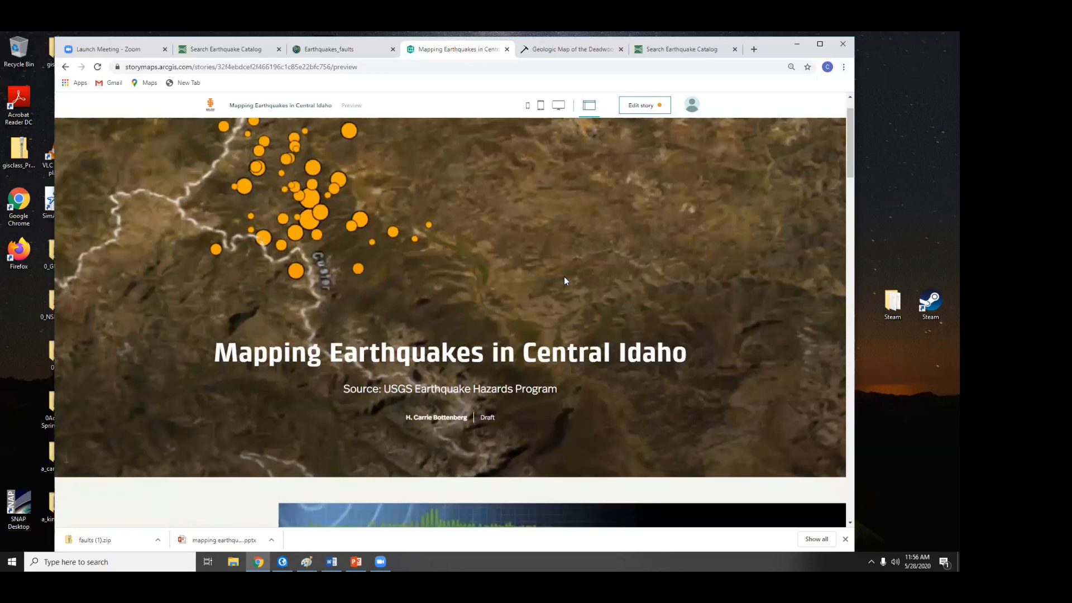
scroll(564, 277, down, 6)
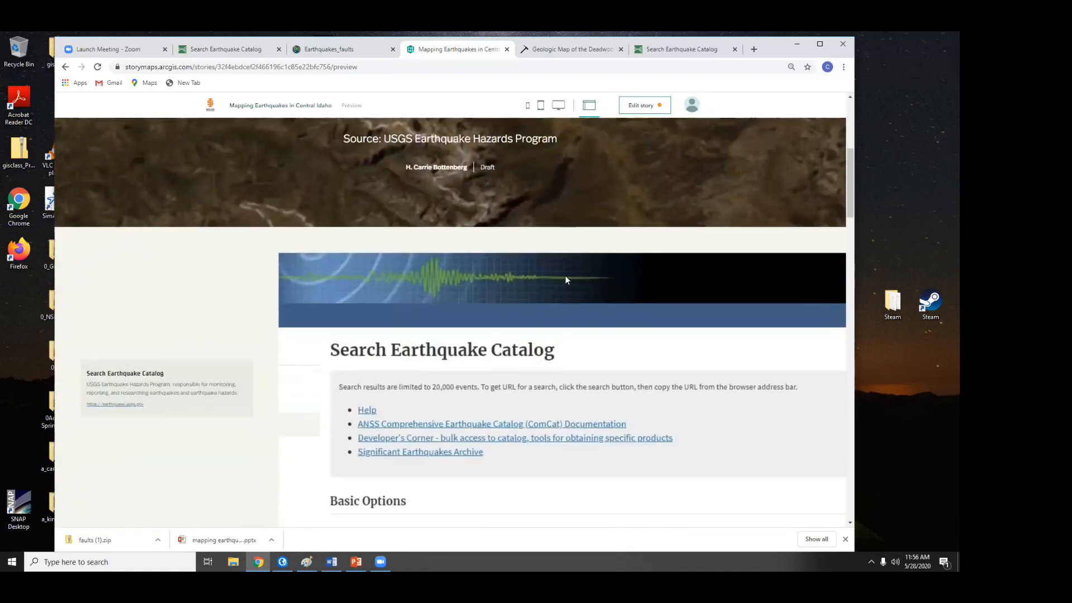
scroll(568, 279, down, 6)
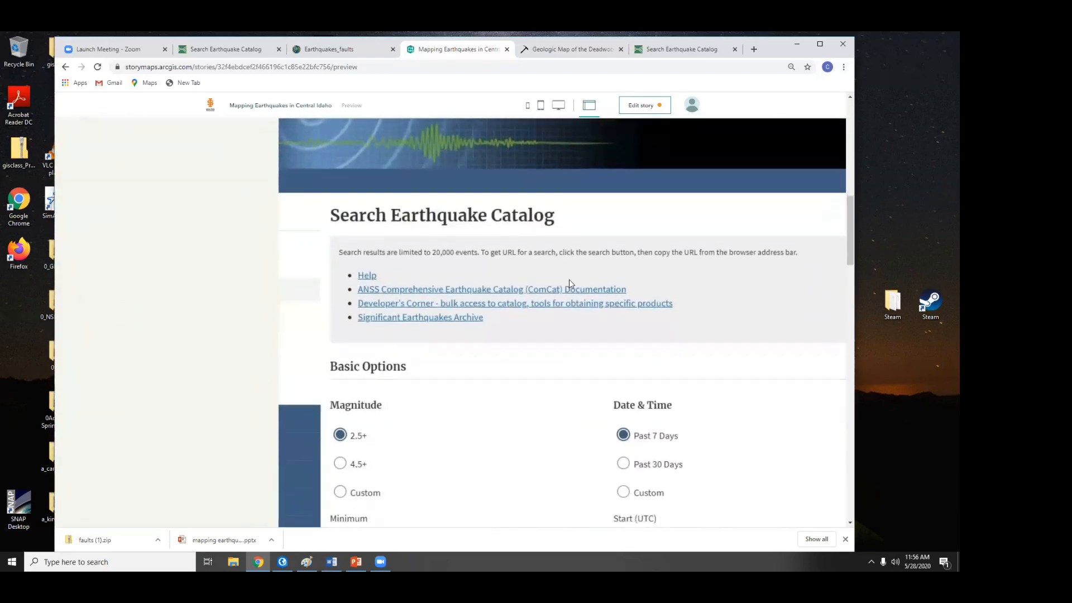
scroll(568, 279, down, 3)
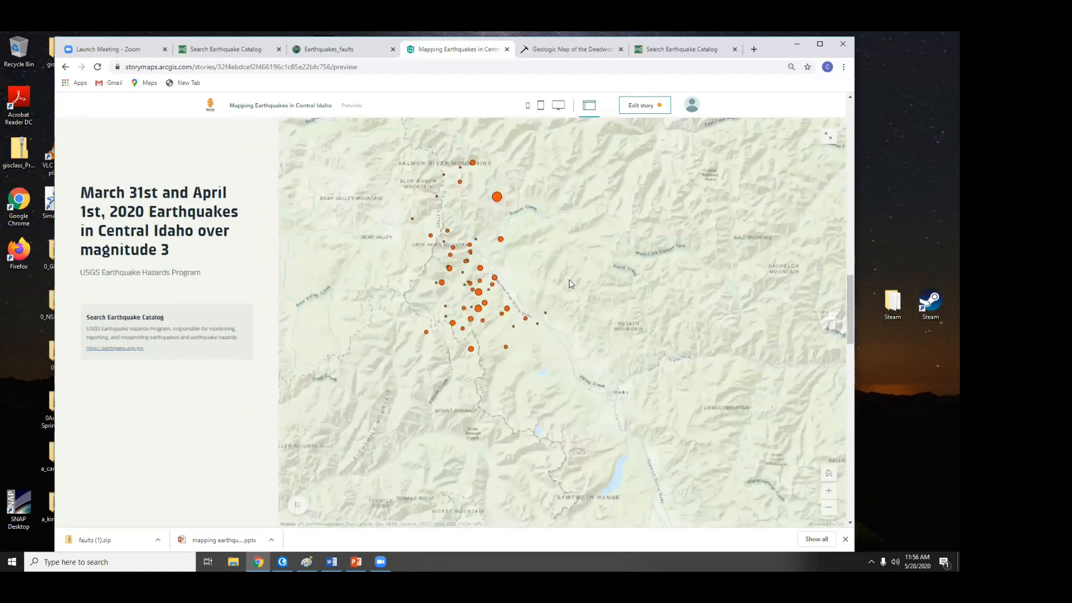
scroll(569, 279, down, 1)
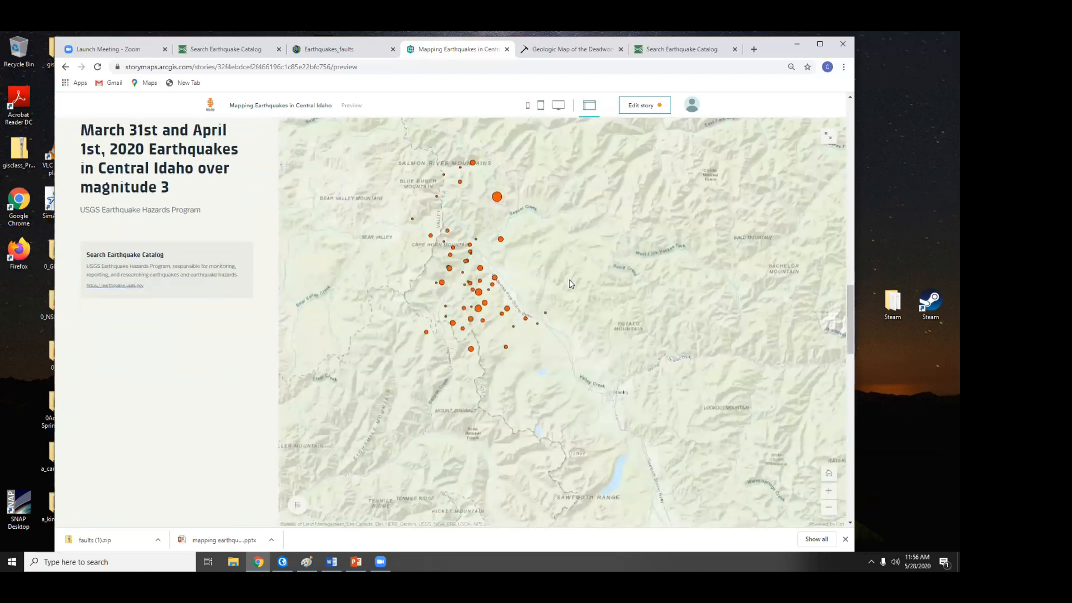
click(298, 505)
scroll(525, 423, down, 6)
scroll(524, 426, down, 2)
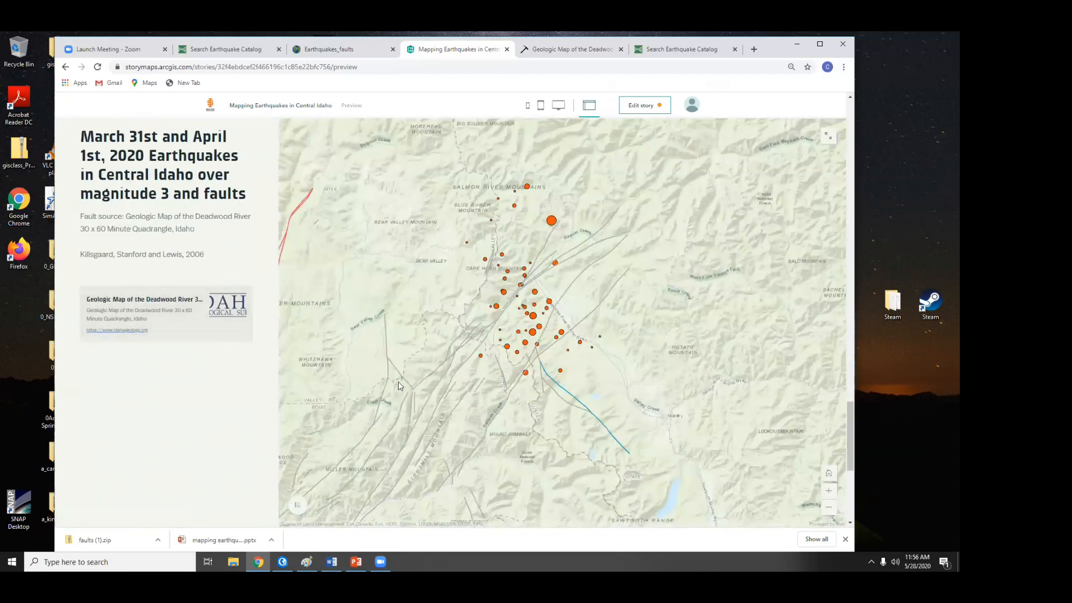
click(299, 504)
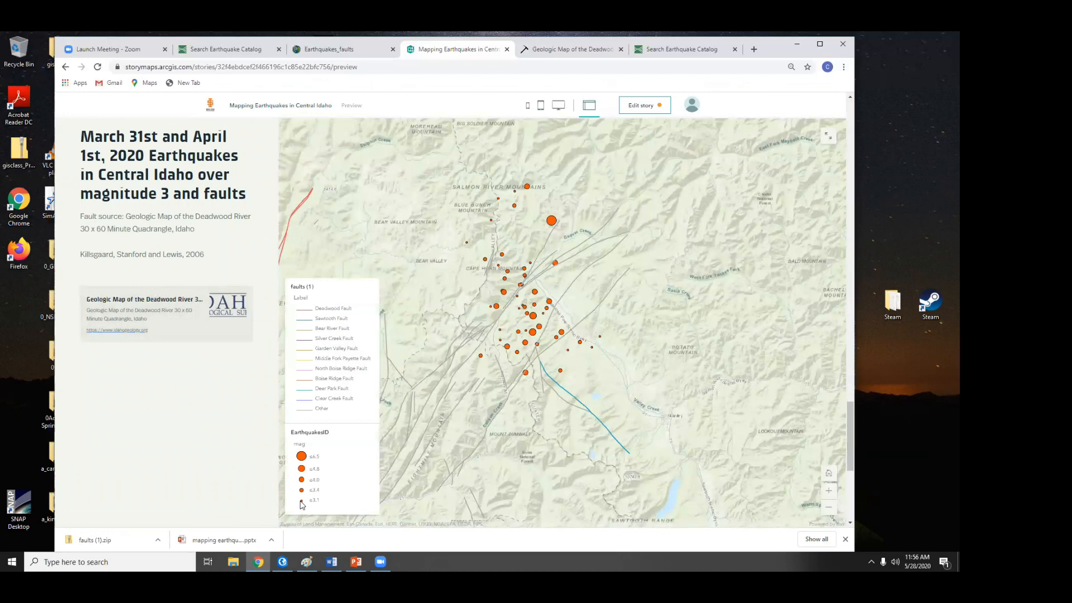
scroll(602, 366, up, 3)
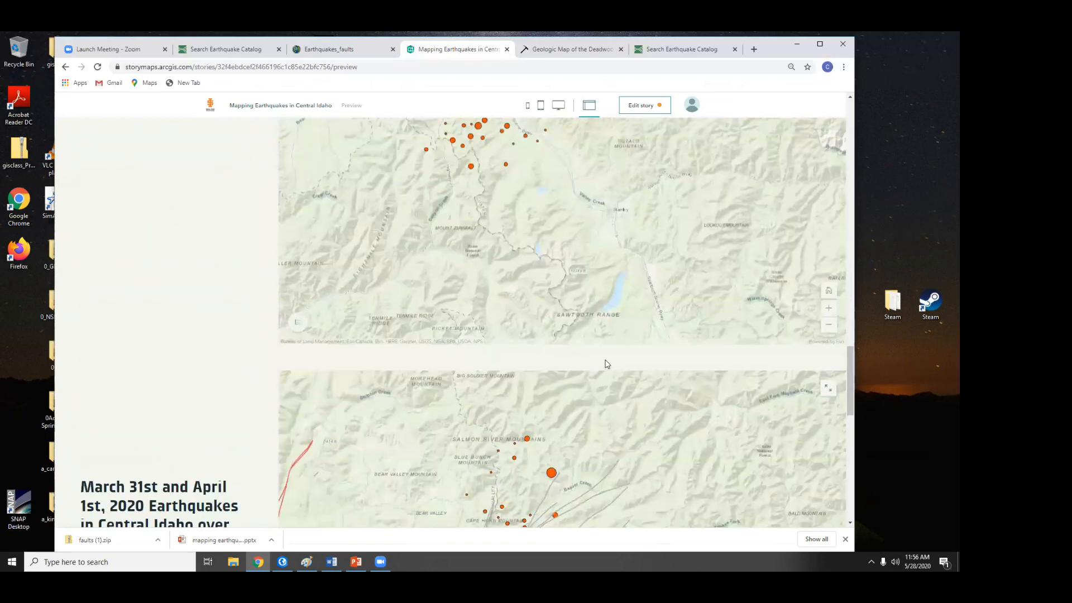
scroll(514, 268, up, 10)
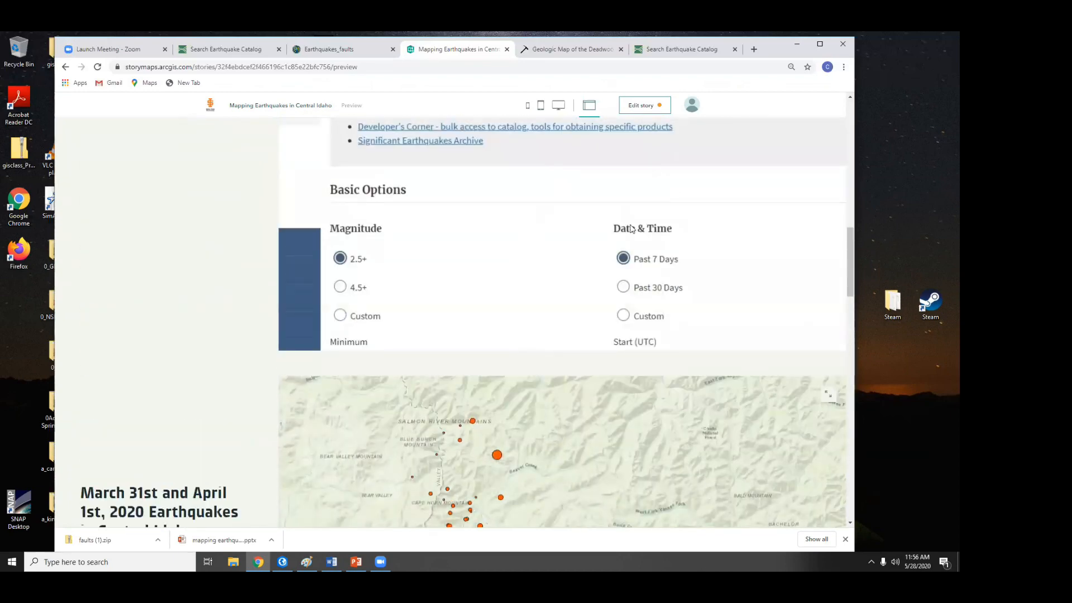
Leave the preview and publish the story with private sharing, limited to the "earthquakes Idaho 2020" group.
scroll(628, 255, up, 1)
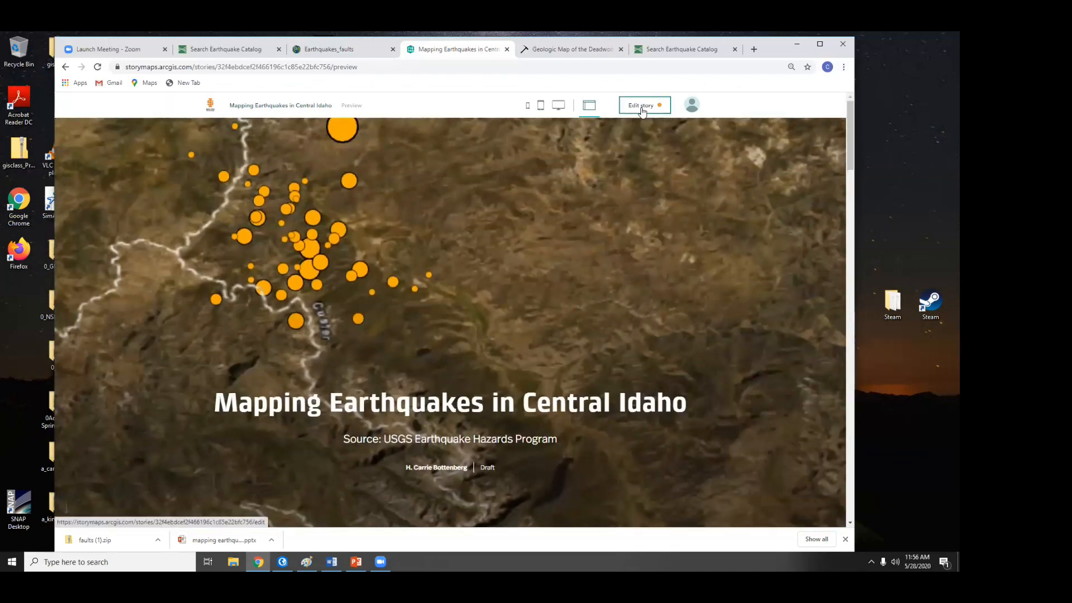
click(642, 112)
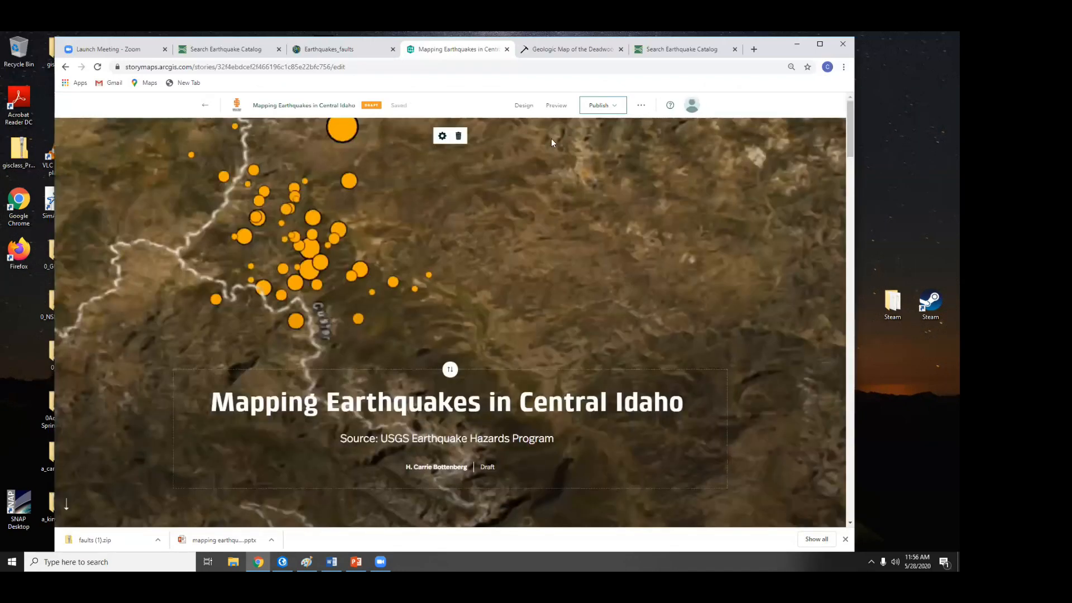
click(610, 108)
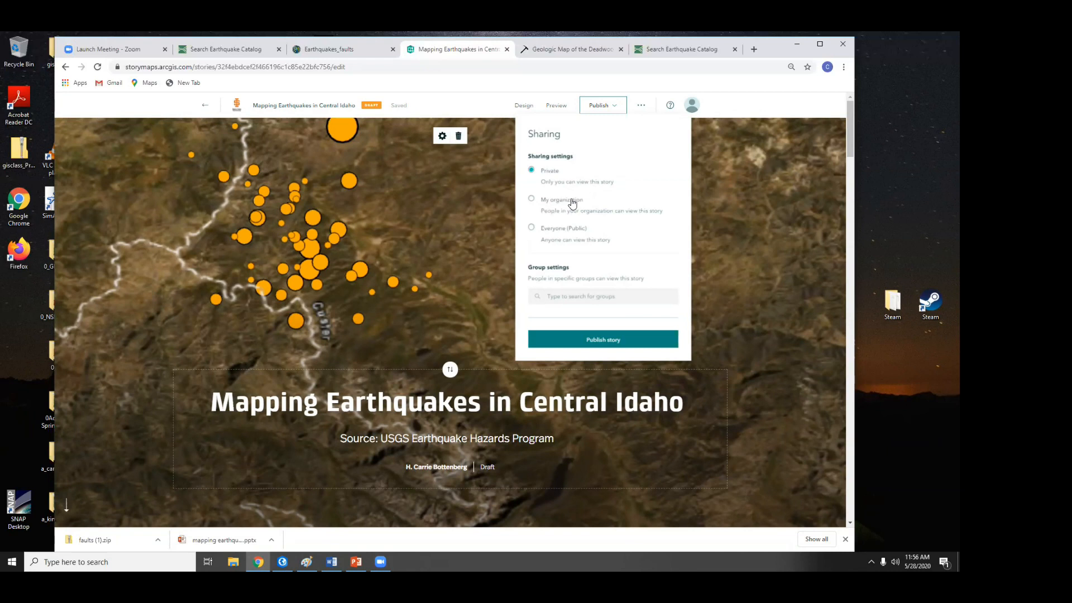
click(593, 297)
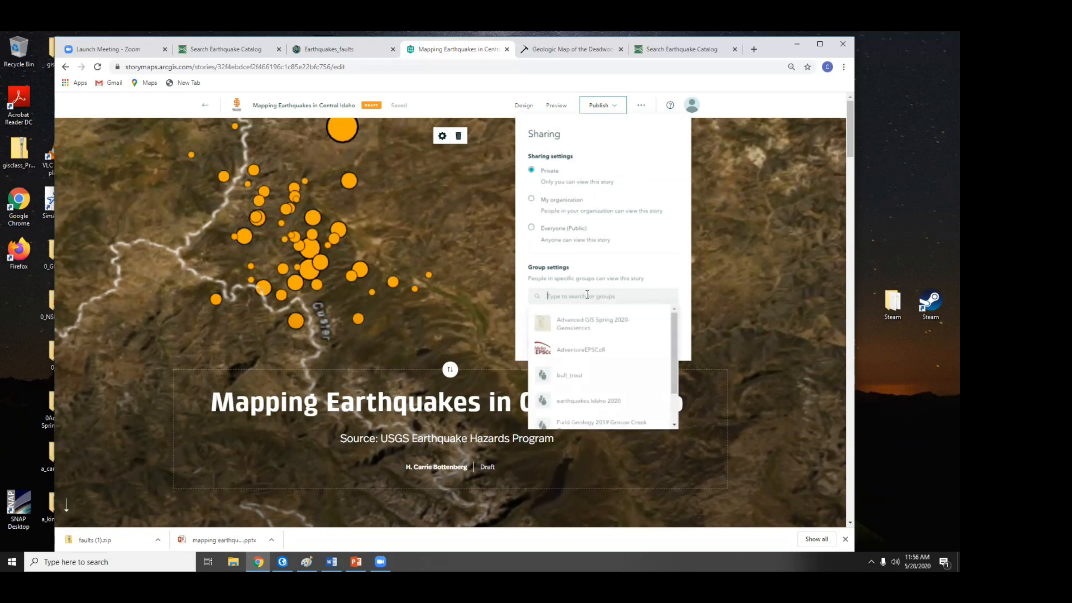
click(557, 276)
click(589, 296)
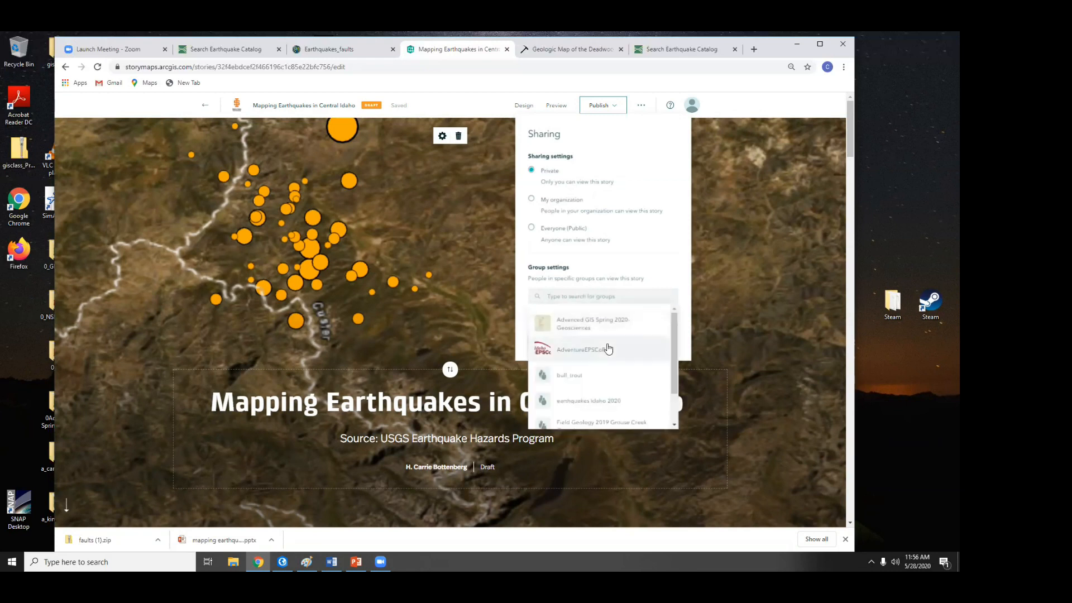
click(585, 407)
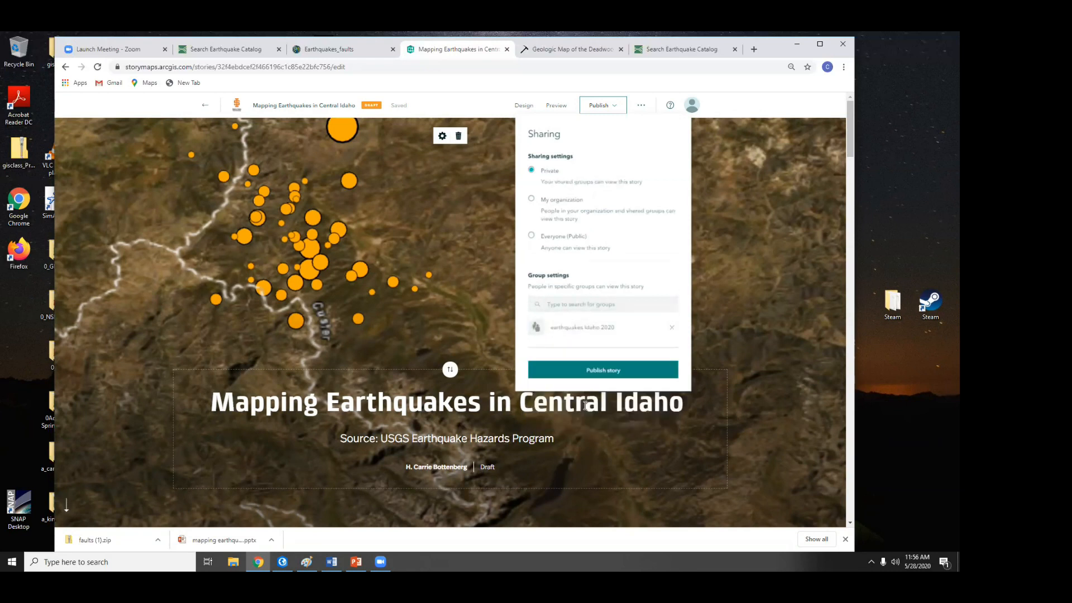
click(597, 372)
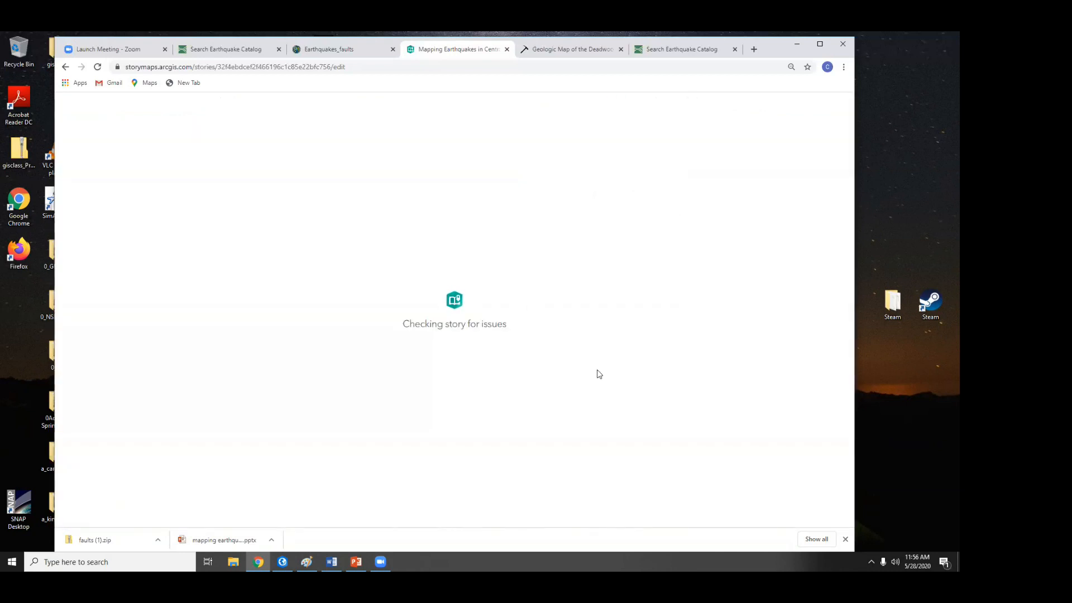